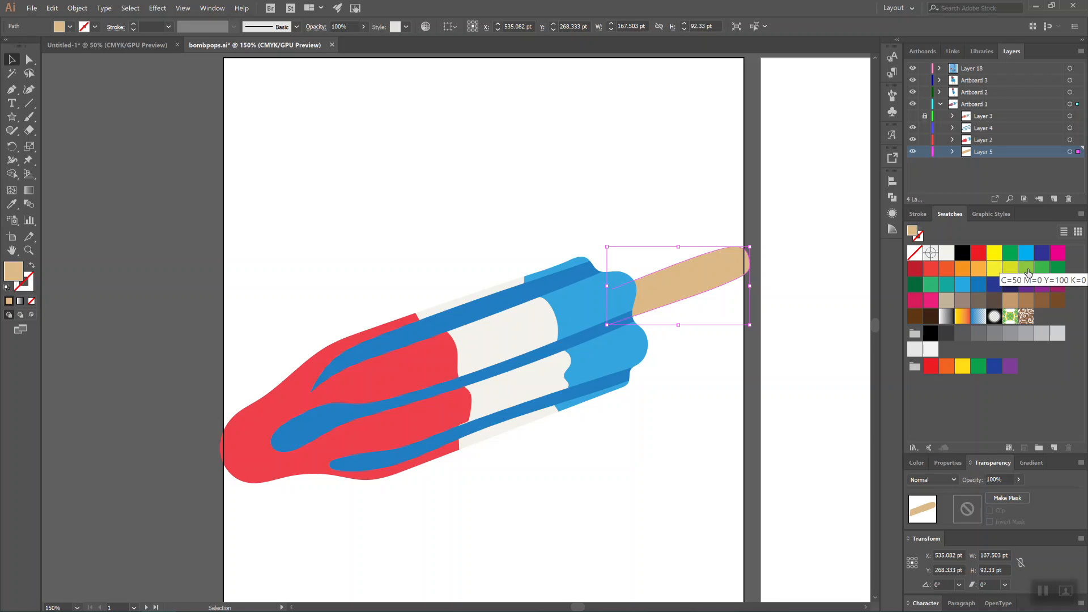
Try a grayish-tan swatch as the popsicle stick's fill, then undo the color change.
click(948, 302)
click(807, 242)
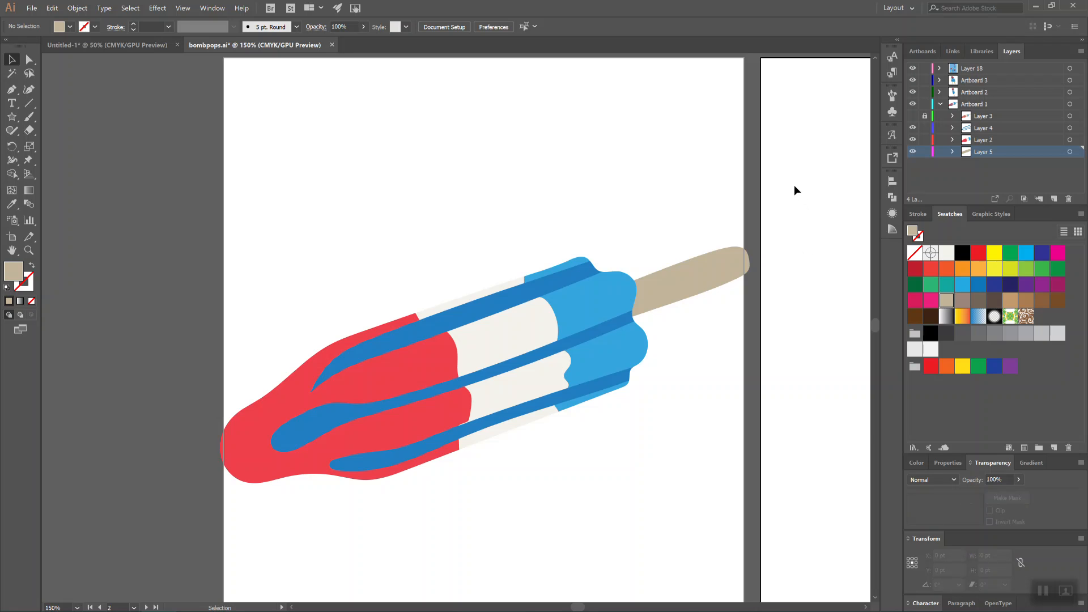
key(ctrl+z)
click(675, 188)
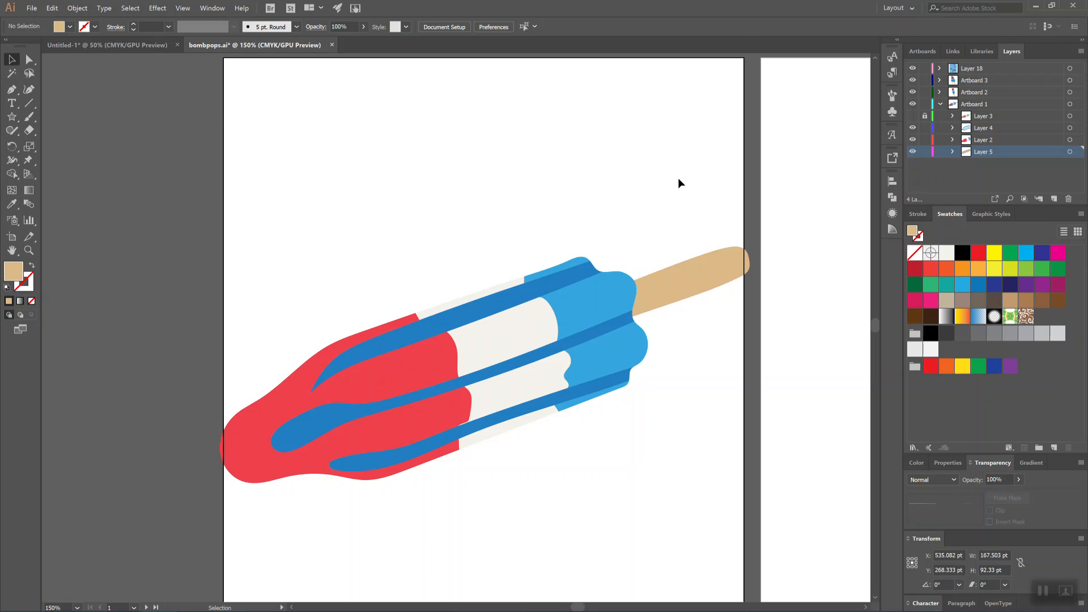
Select all of the popsicle artwork, including its stick, and look for a command to recolor it.
drag(213, 214, 791, 500)
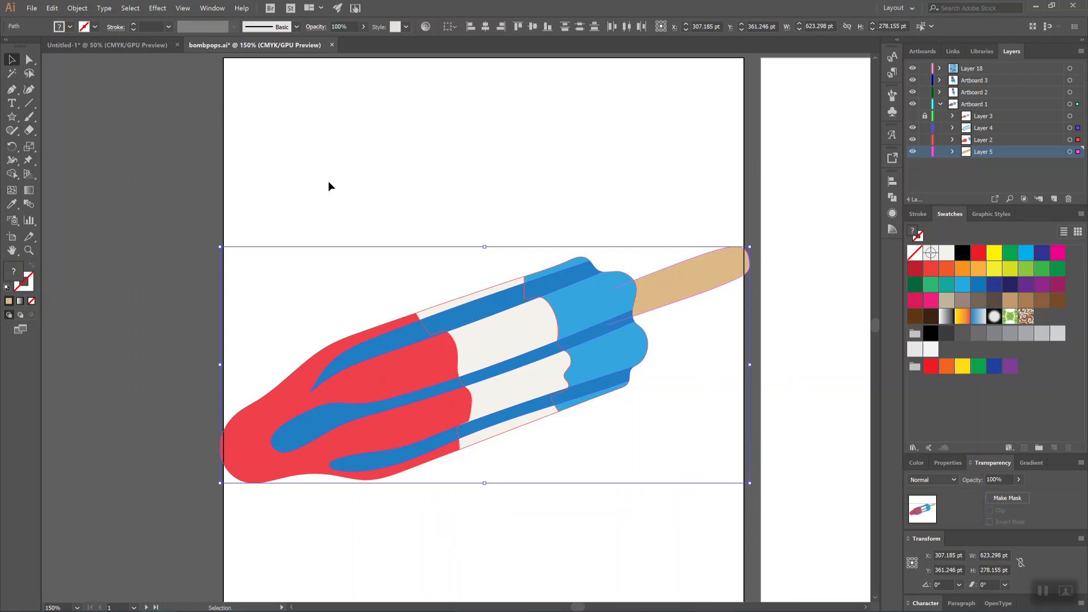
click(78, 8)
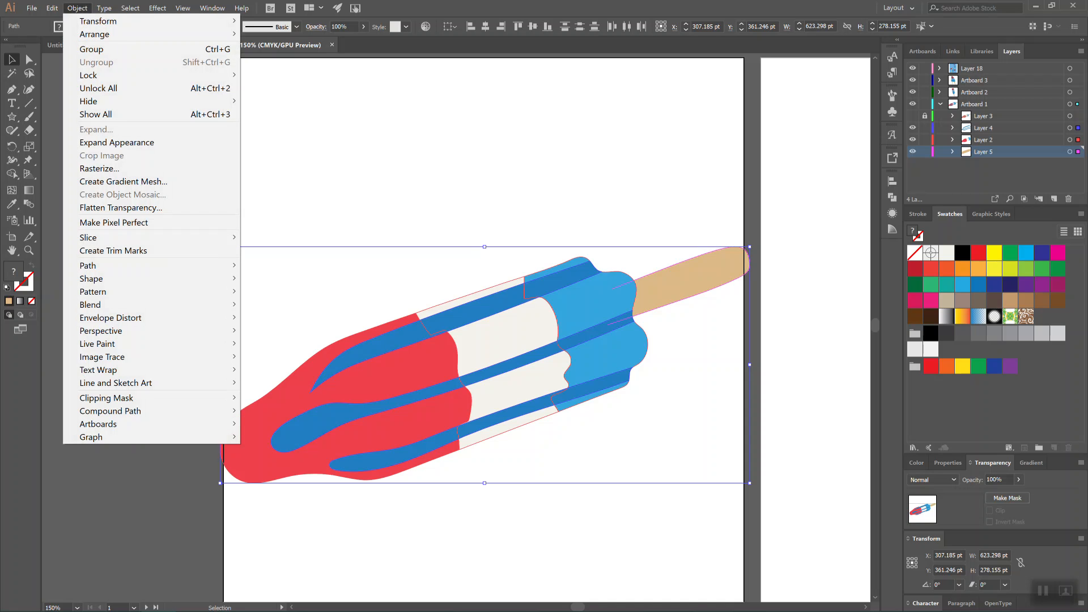
mouse_move(101, 10)
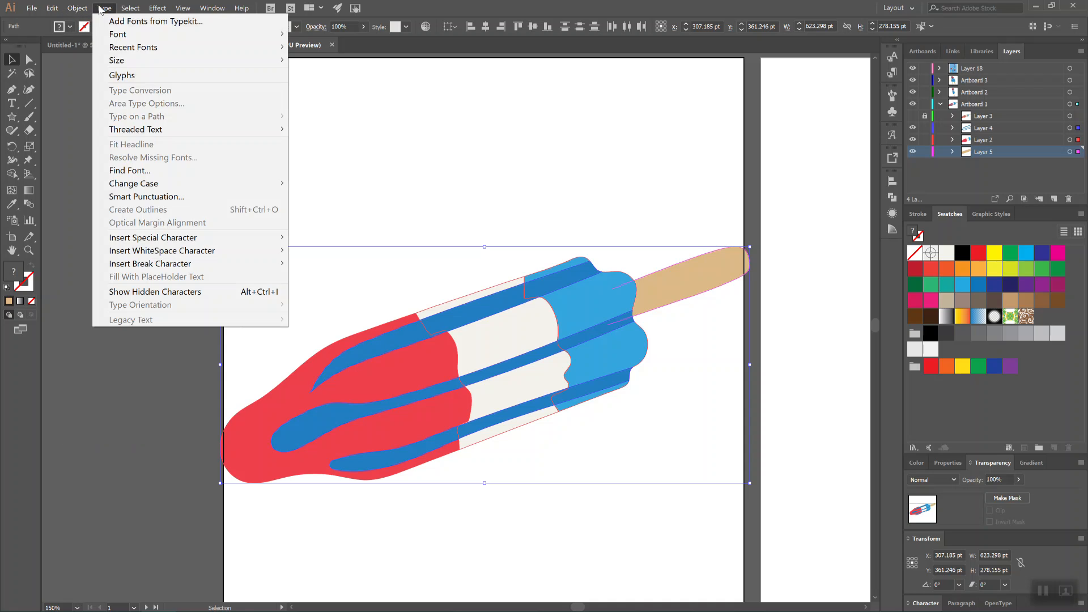
mouse_move(163, 11)
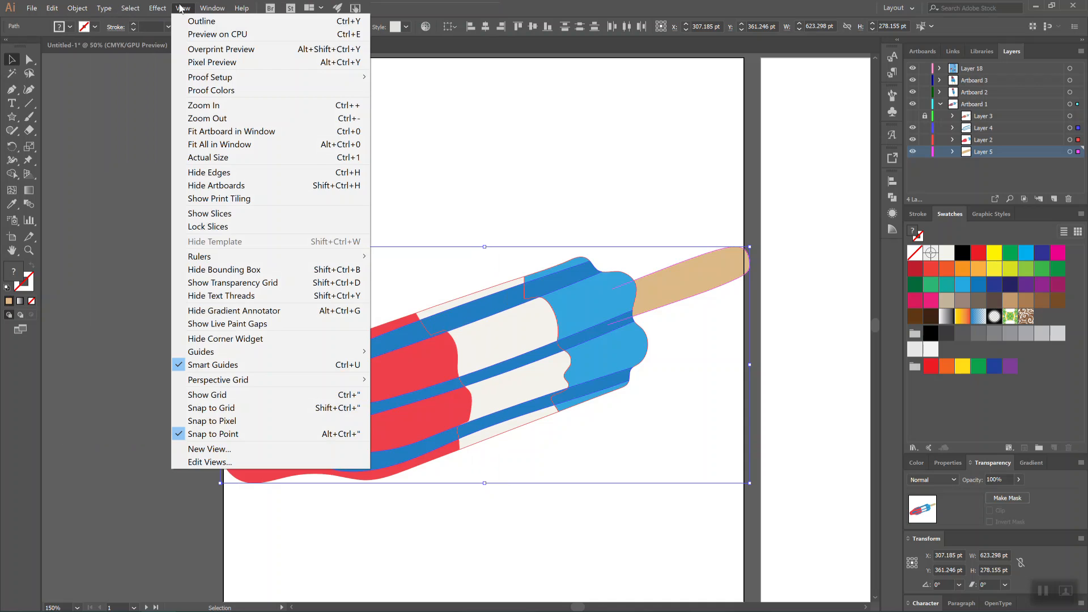
mouse_move(33, 8)
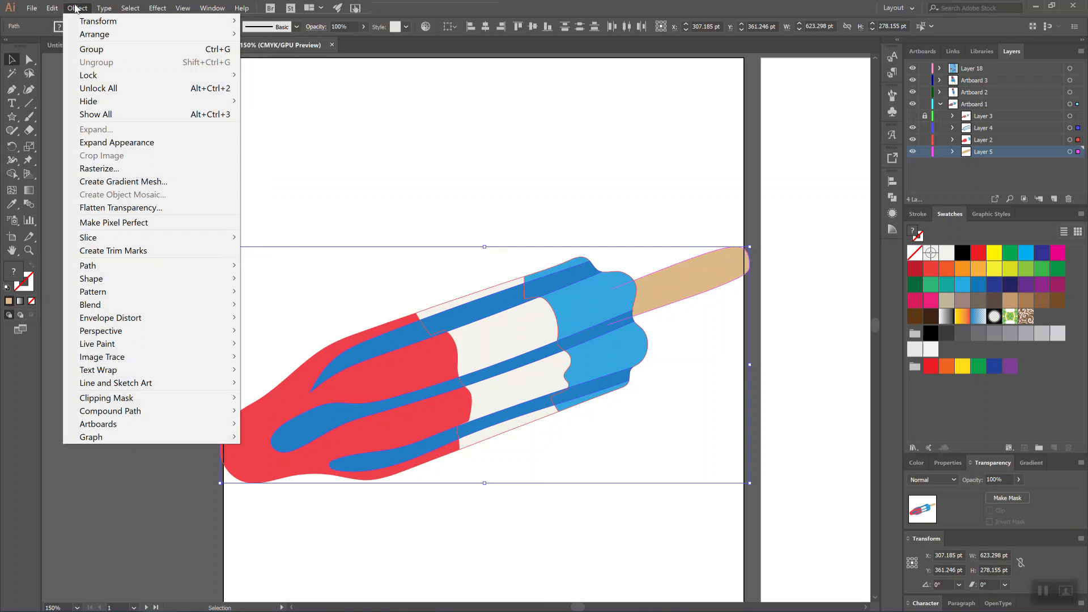
click(103, 9)
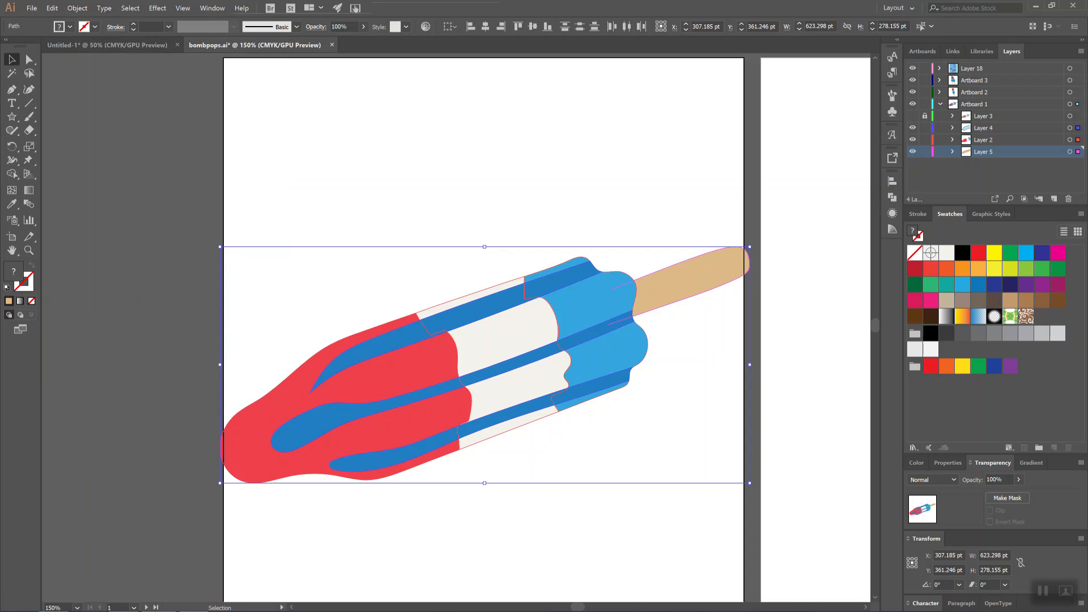
Switch to Chrome and search Google for "colorizing illustrator" in a new tab.
click(1036, 6)
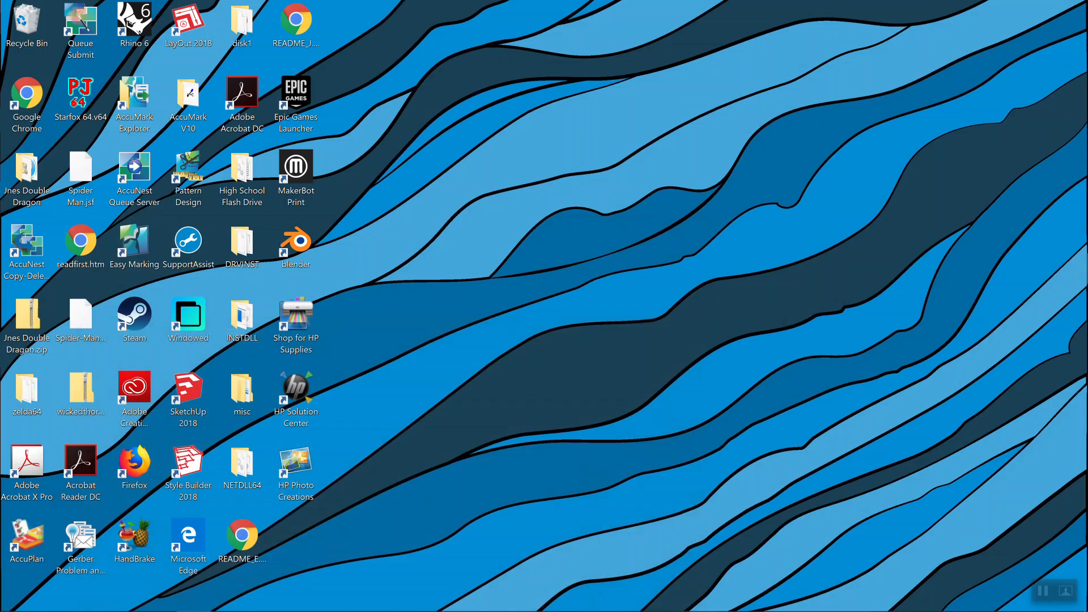
click(53, 598)
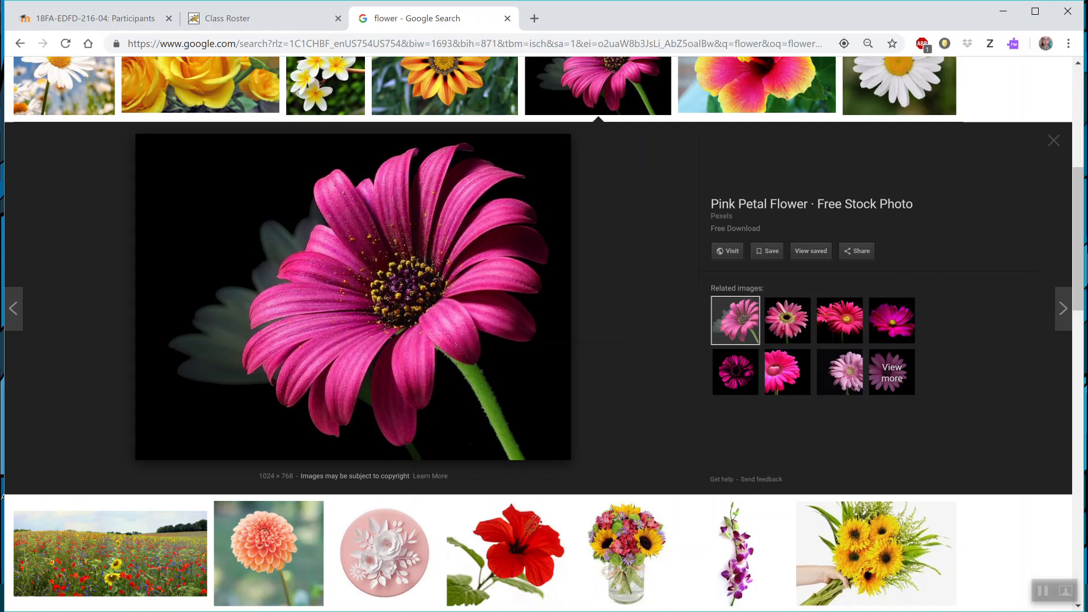
click(532, 22)
text(c)
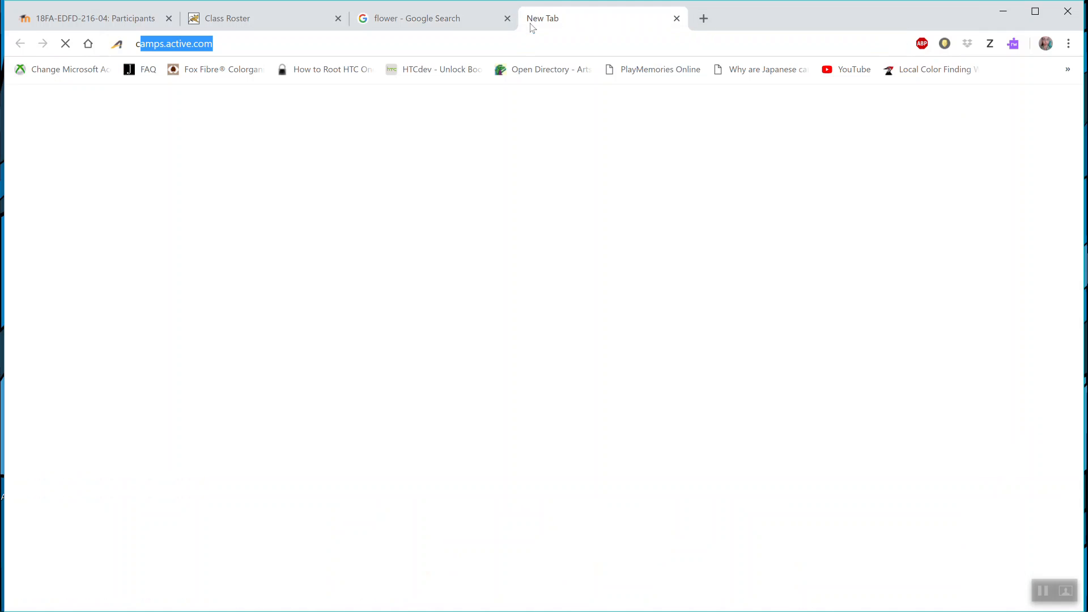
text(olorizing i)
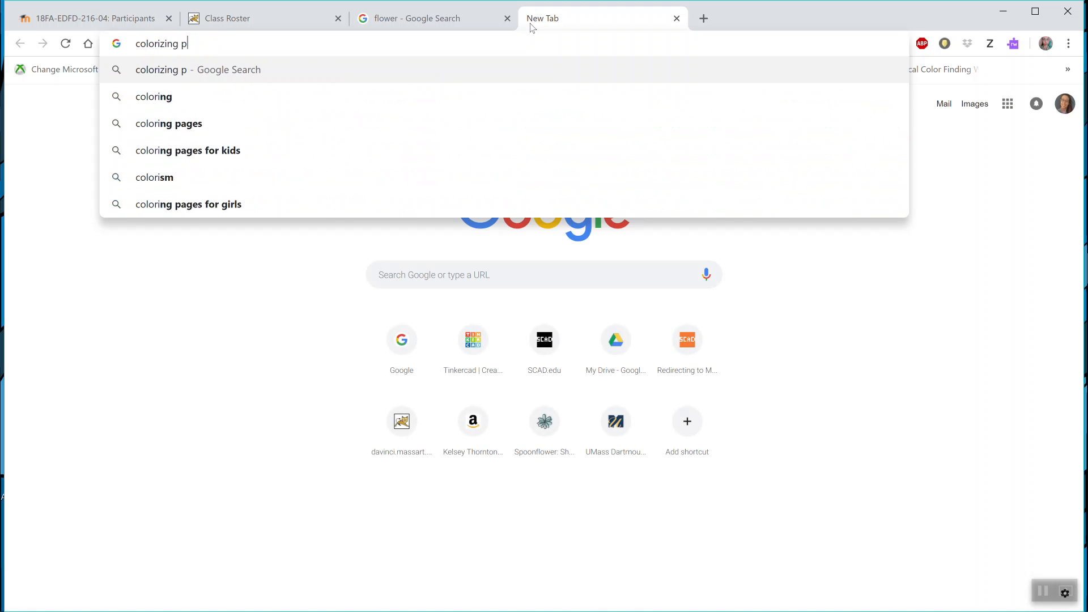
text(llustrator)
key(Return)
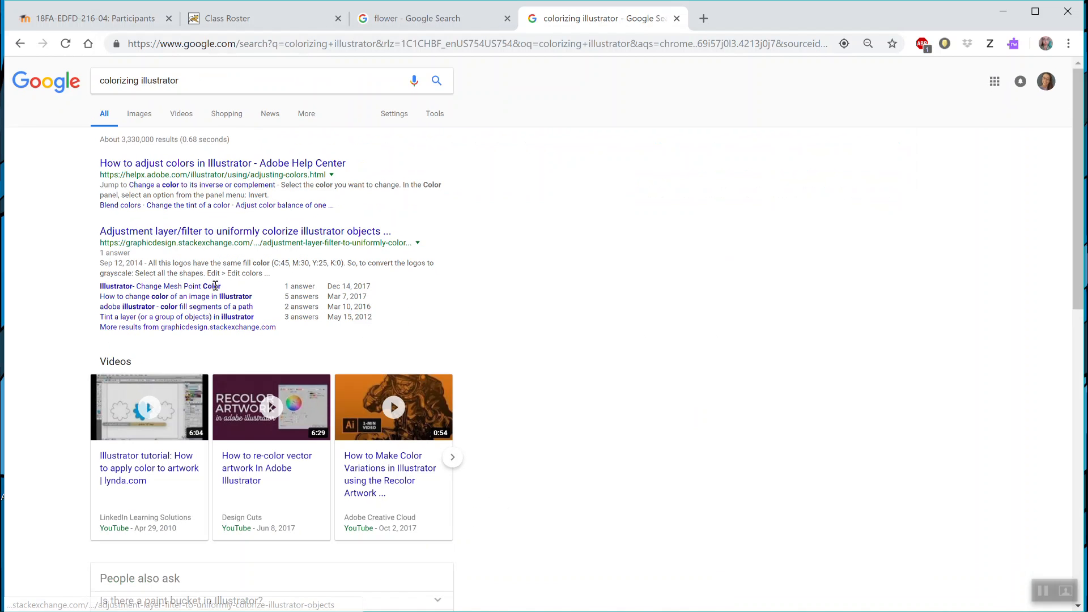
Scan the search results, open "A Closer Look at Colorization Methods of Brushes in Illustrator", and return to Illustrator.
scroll(198, 468, down, 5)
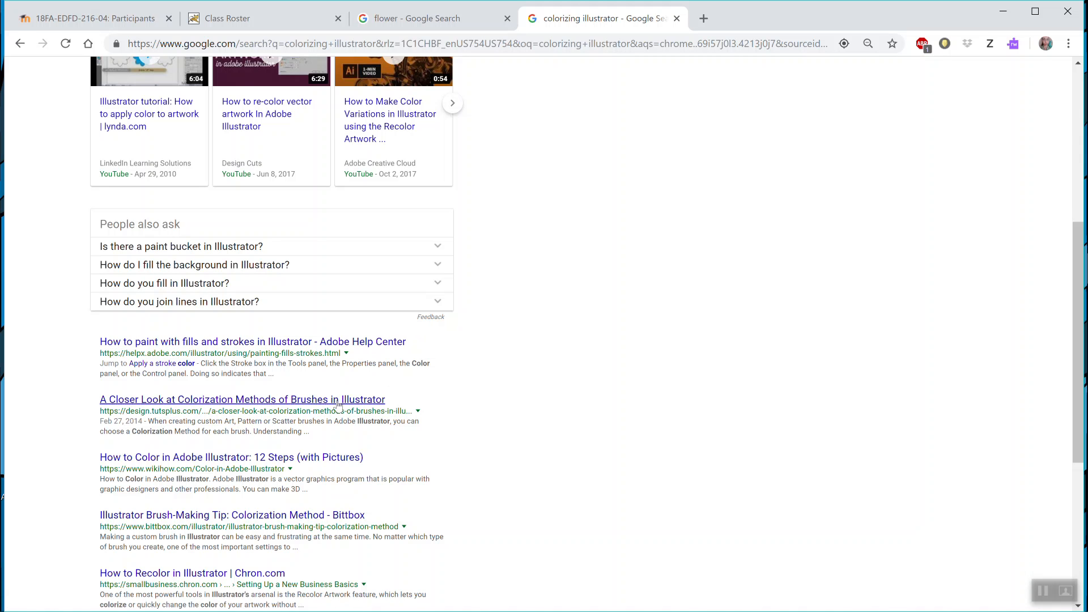
scroll(426, 380, up, 5)
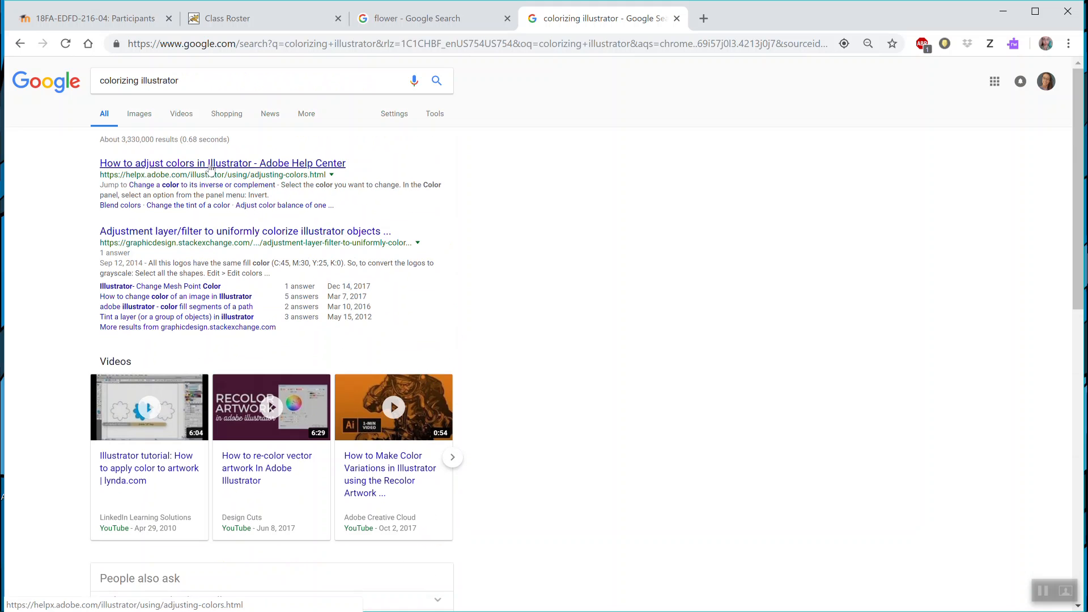
scroll(329, 187, down, 5)
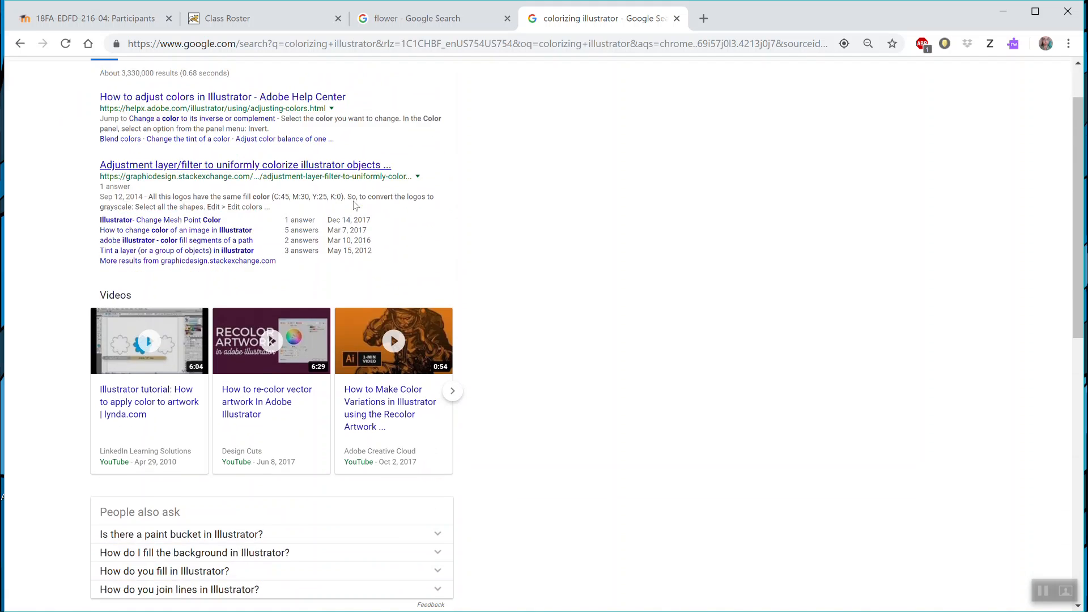
click(314, 401)
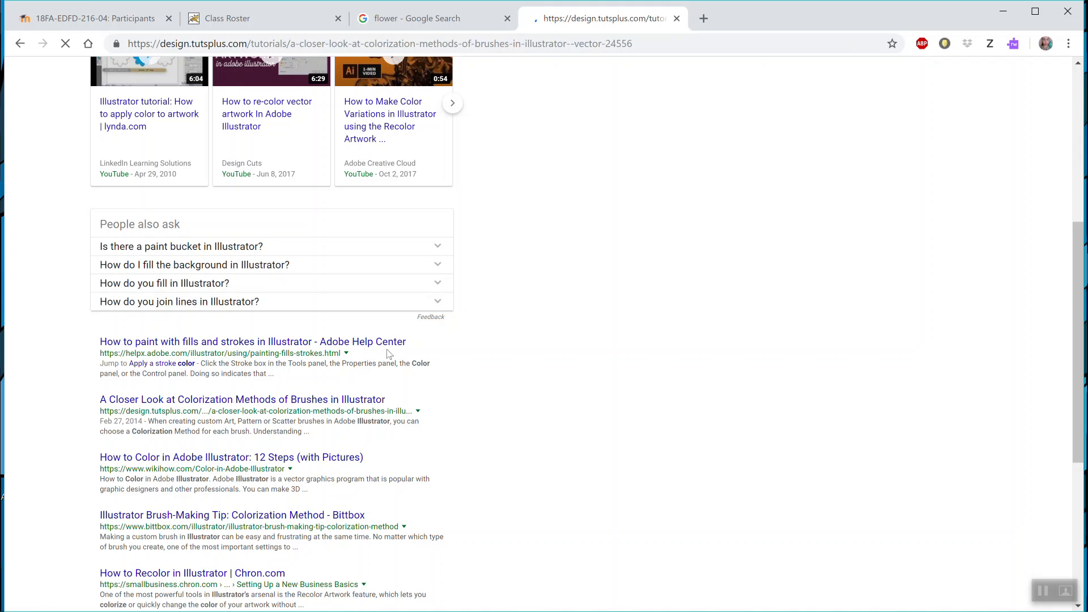
click(998, 11)
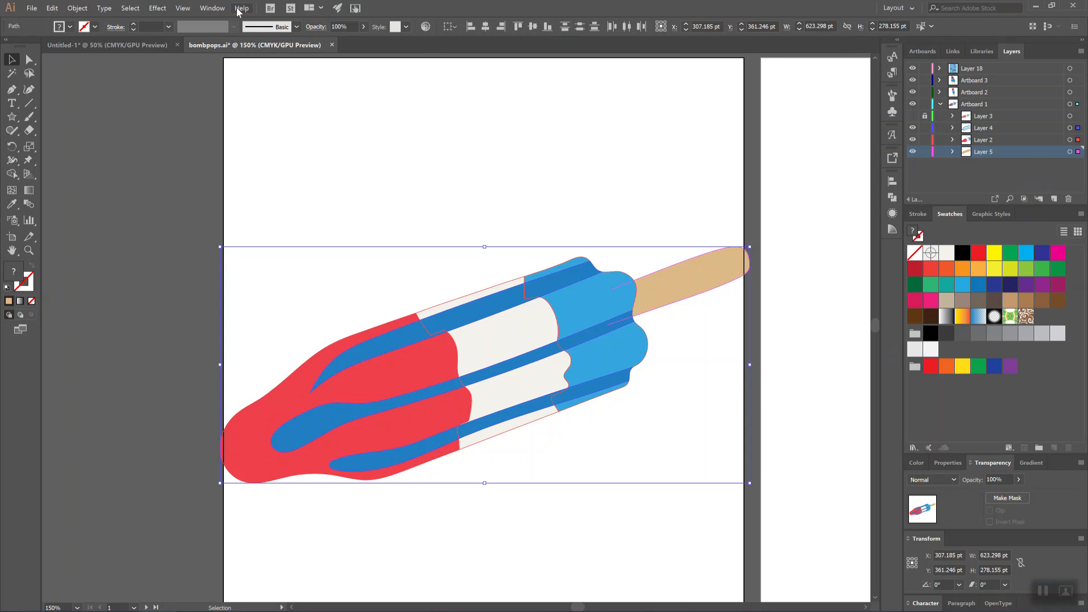
click(240, 8)
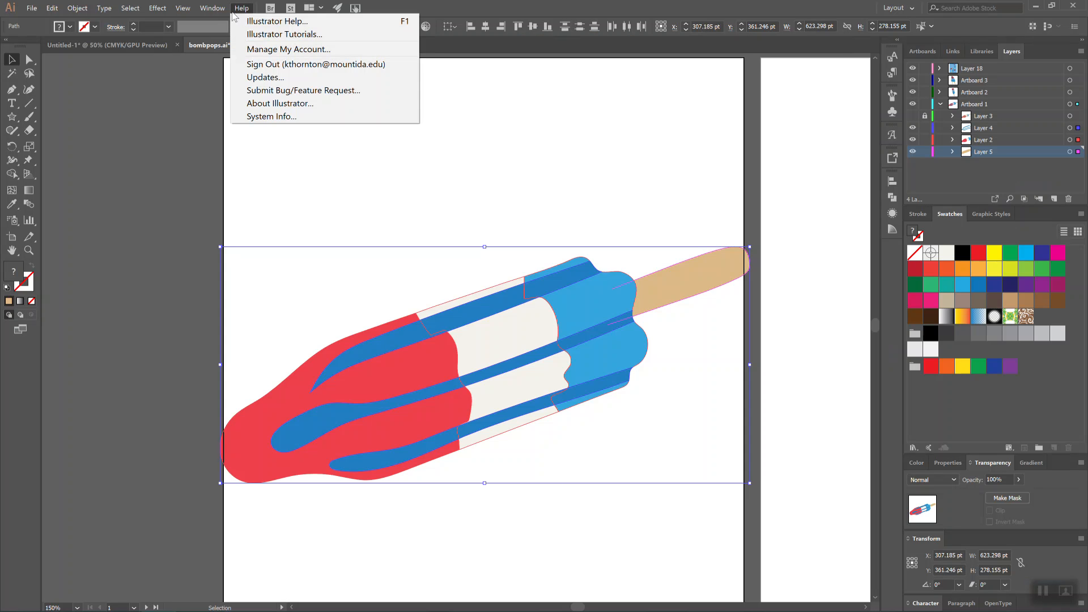
click(164, 8)
mouse_move(182, 11)
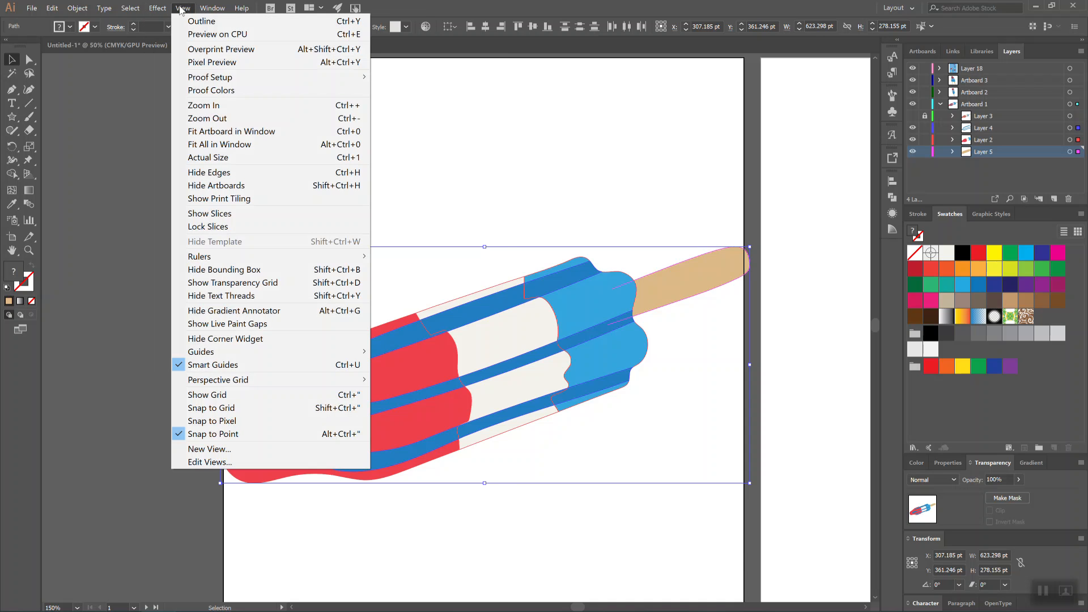
mouse_move(222, 10)
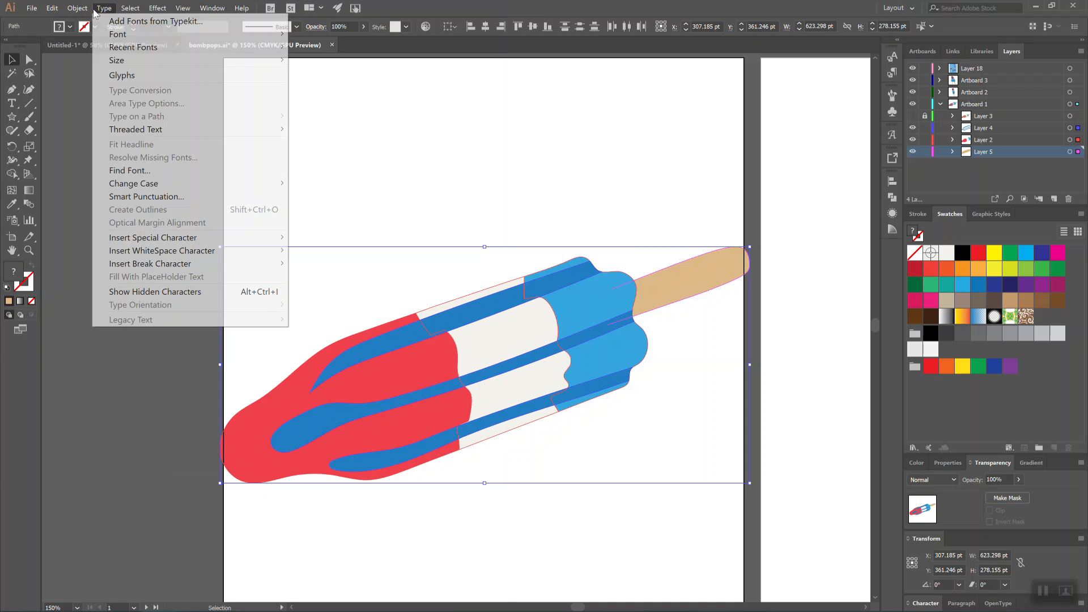
mouse_move(68, 15)
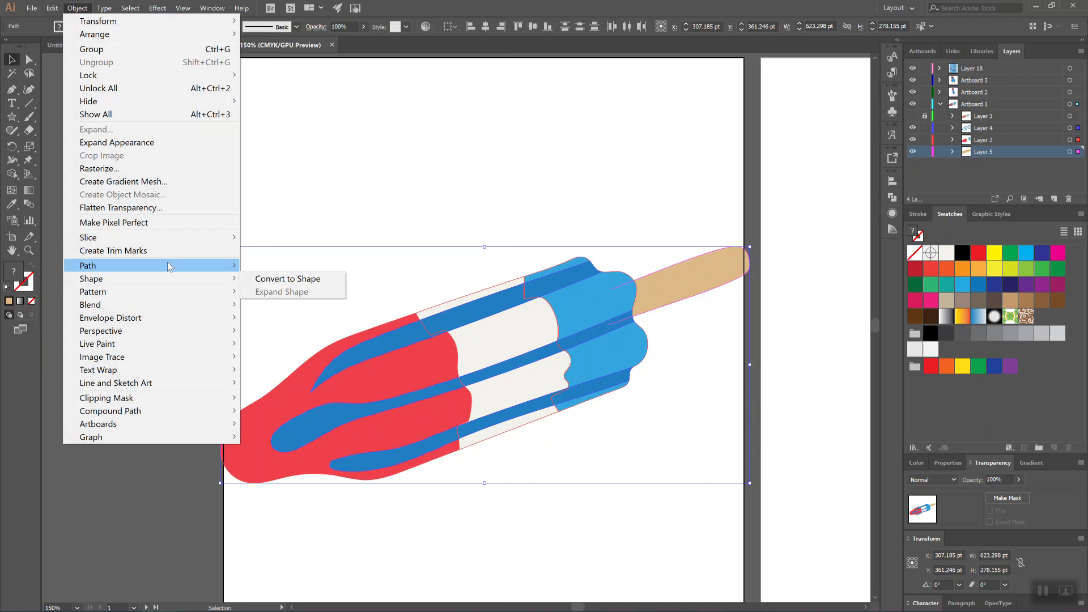
mouse_move(168, 265)
mouse_move(173, 294)
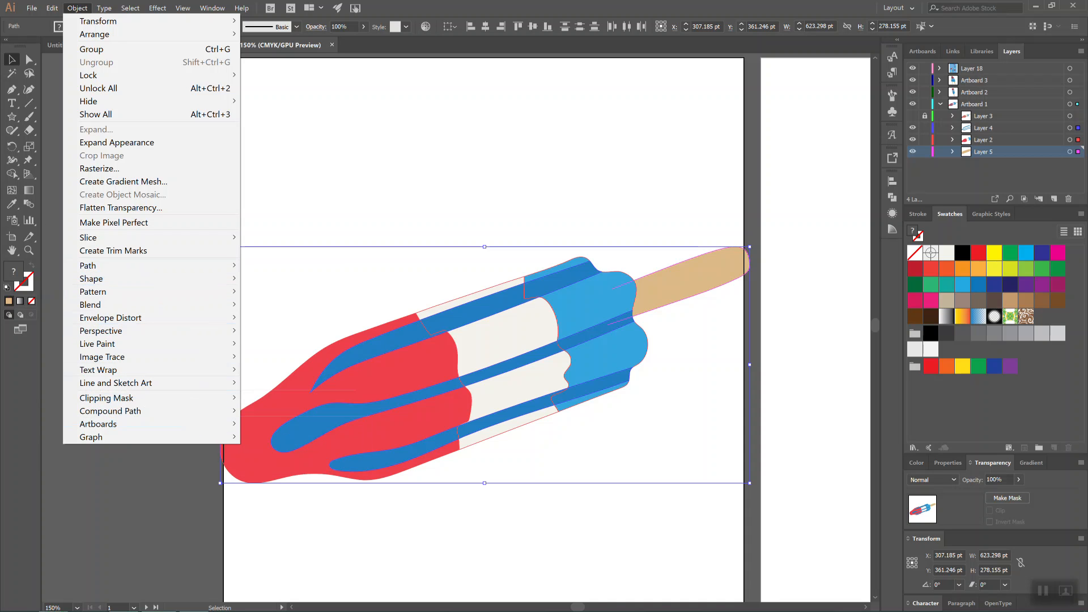
Switch back to Chrome and search Google for "colorizing tool illustrator".
click(1036, 7)
click(1036, 6)
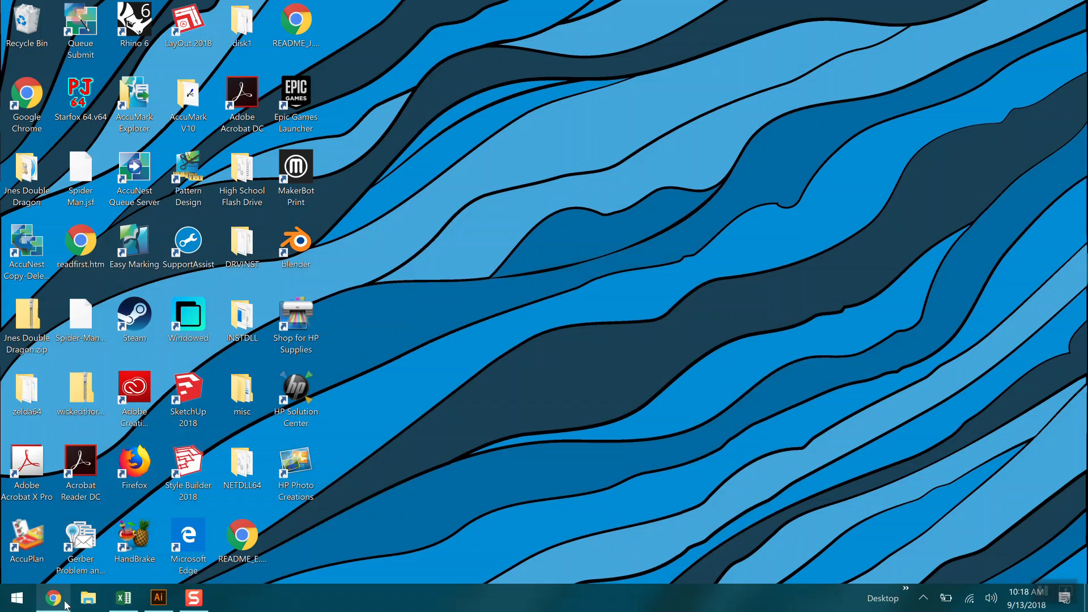
click(61, 601)
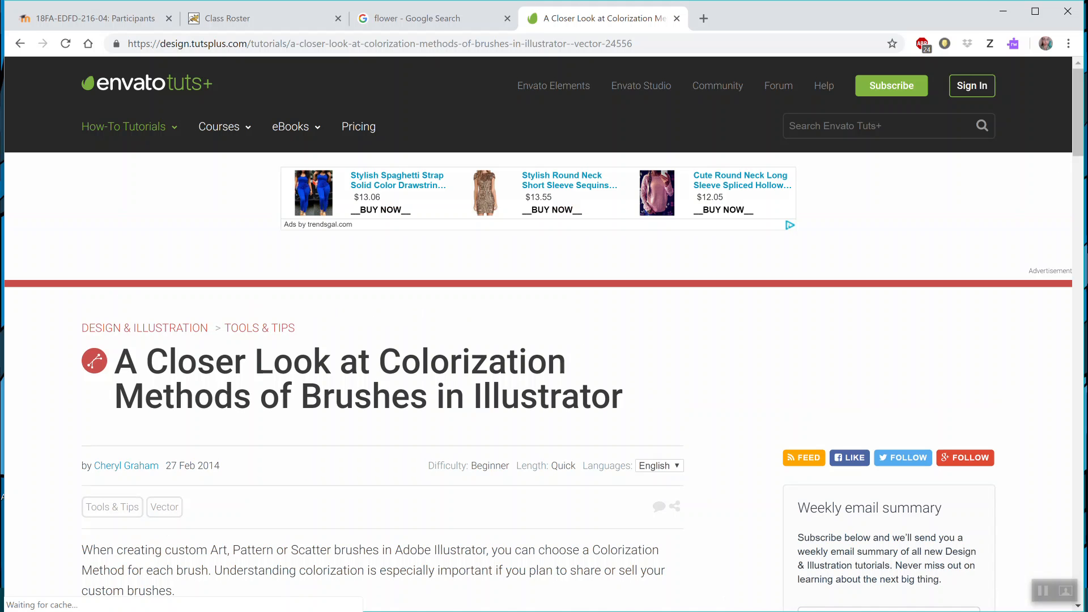
click(423, 38)
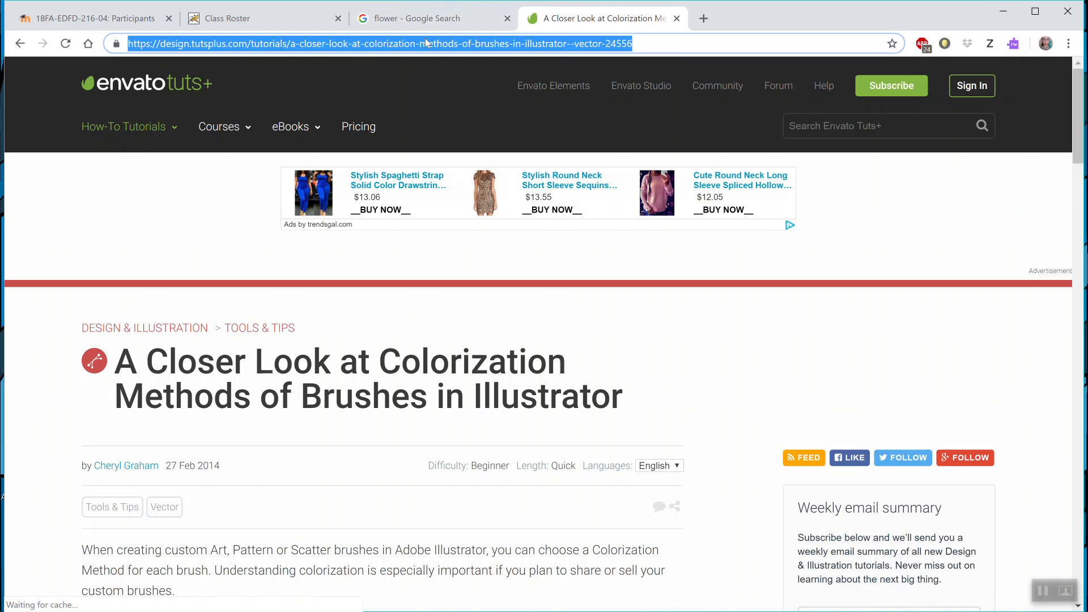
text(colorizing )
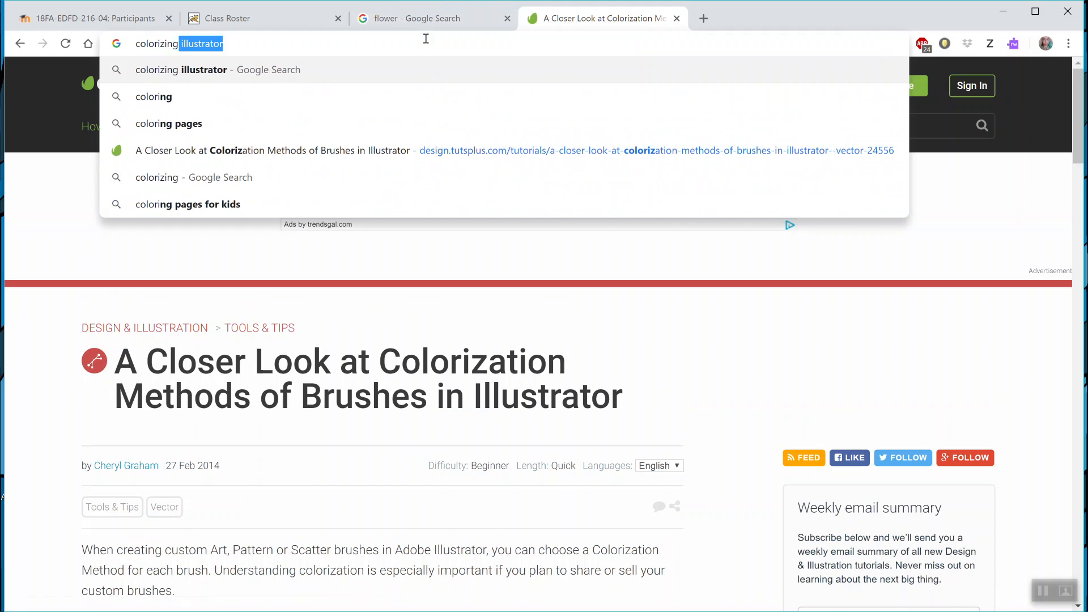
text(tool illustrator)
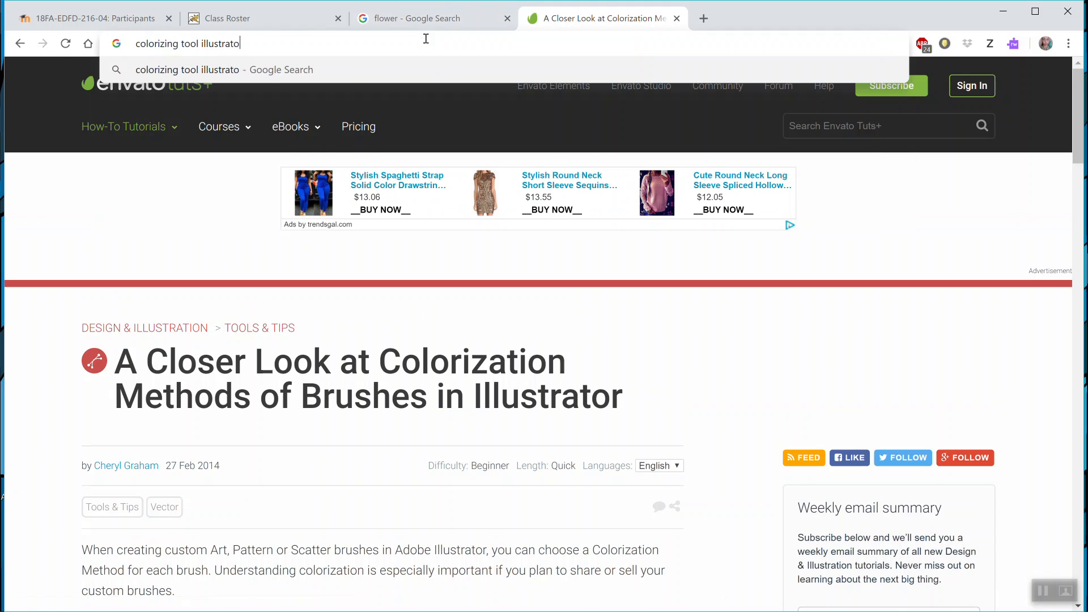
key(Return)
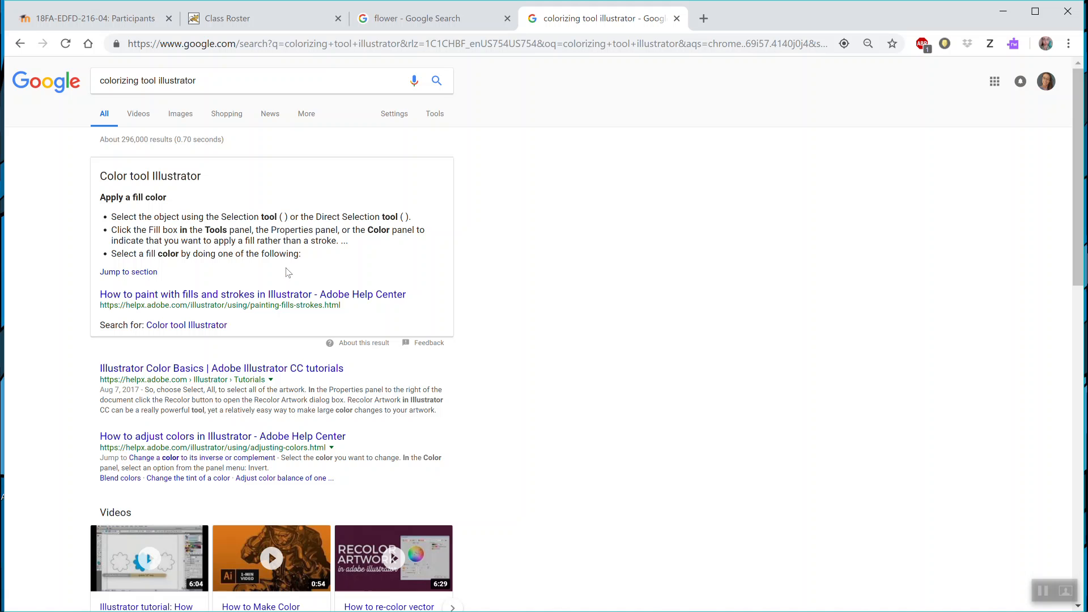
Scan the results, refine the search to "re color tool illustrator", and put the browser away.
scroll(368, 287, down, 3)
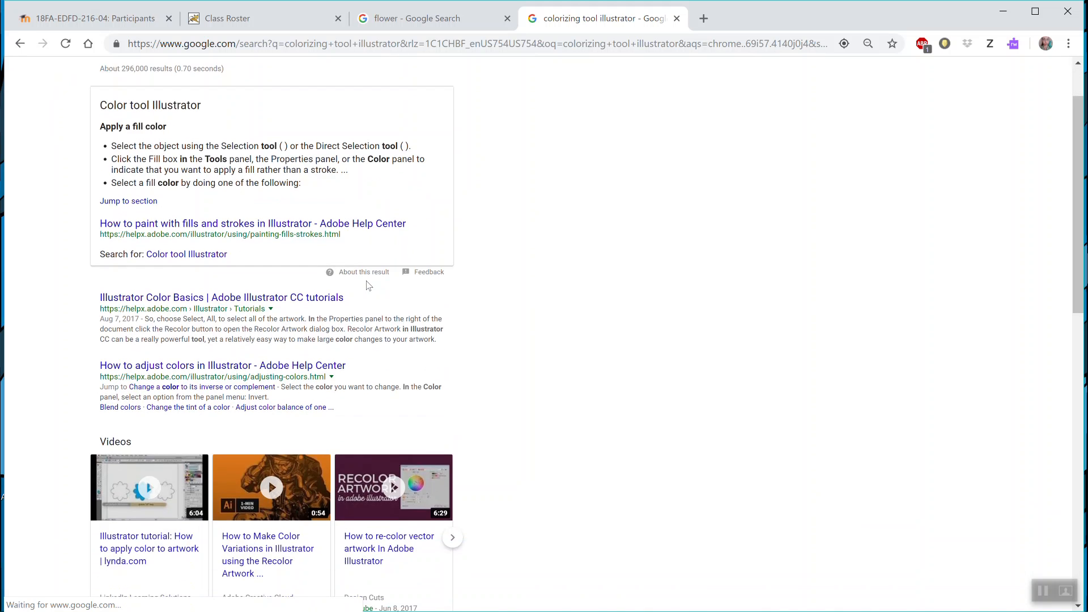
scroll(368, 287, down, 3)
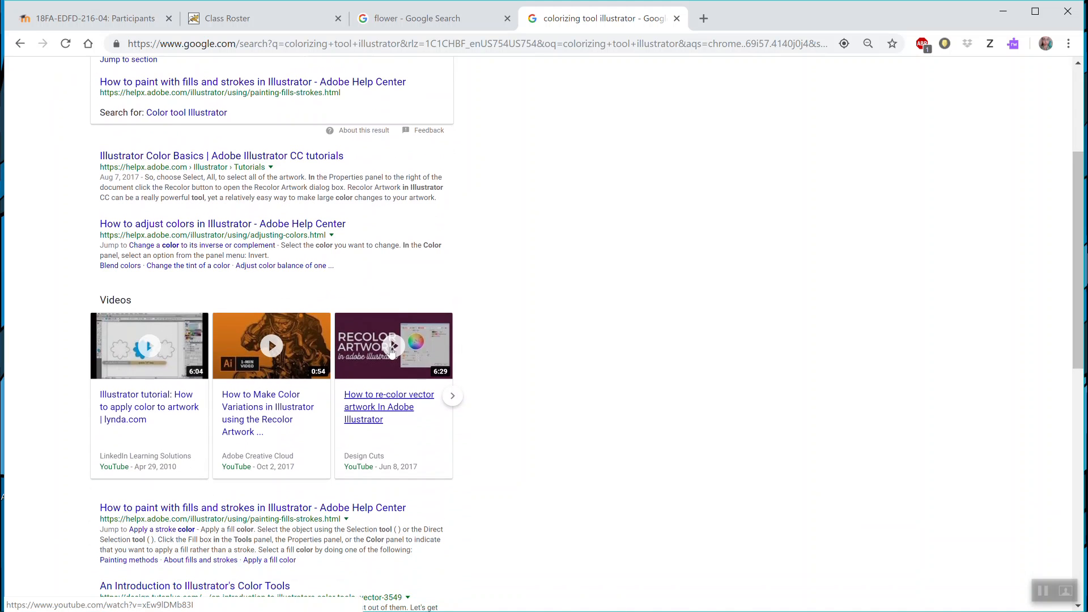
scroll(456, 406, up, 5)
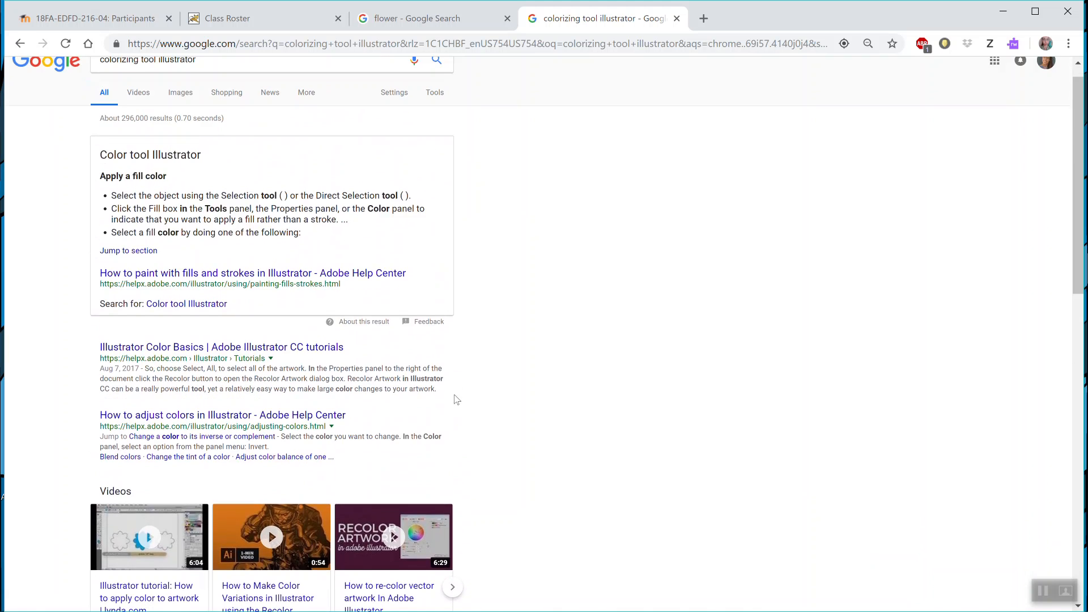
scroll(457, 400, up, 1)
double_click(135, 81)
text(re color)
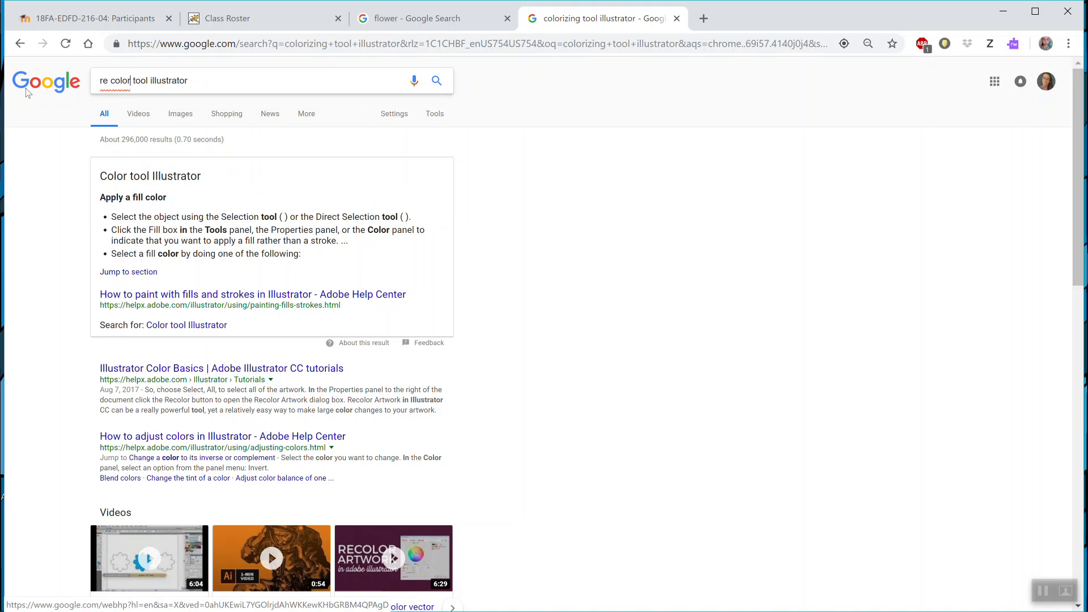
key(Return)
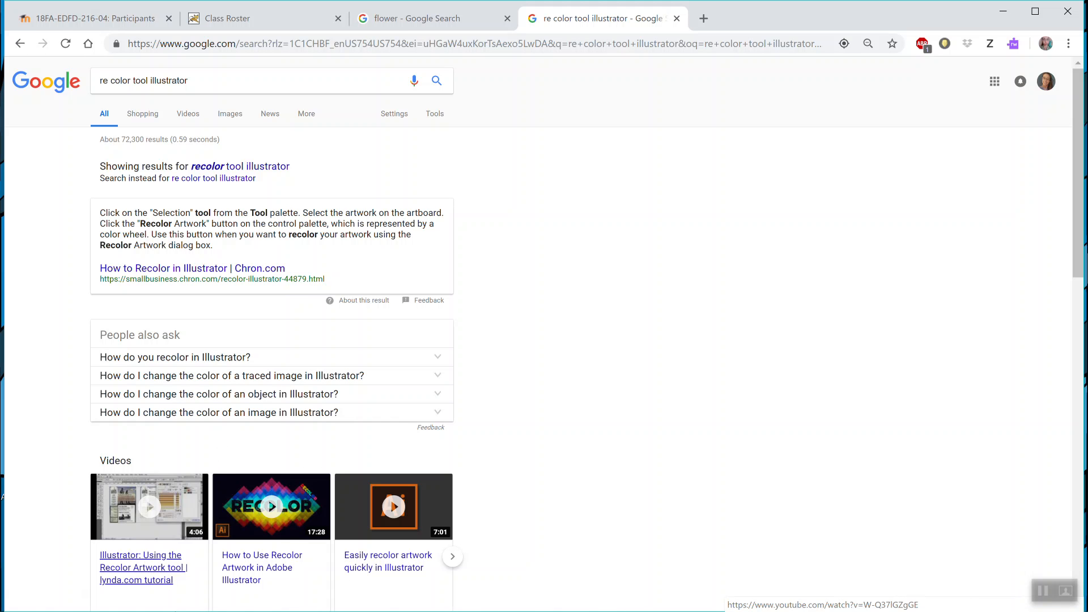
click(1002, 11)
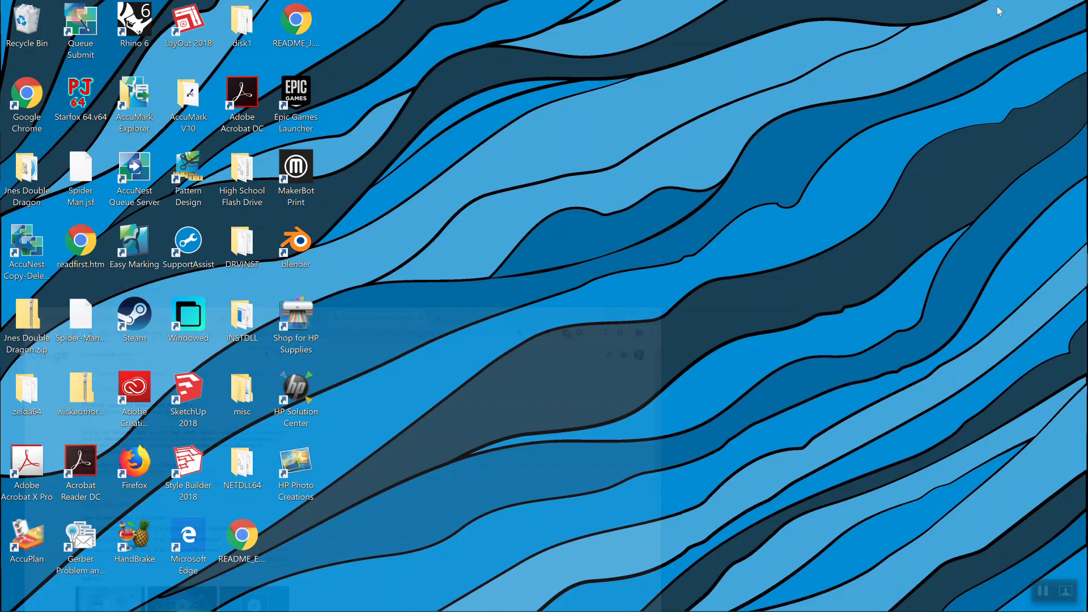
Switch to Illustrator and check the list of available workspaces.
click(160, 598)
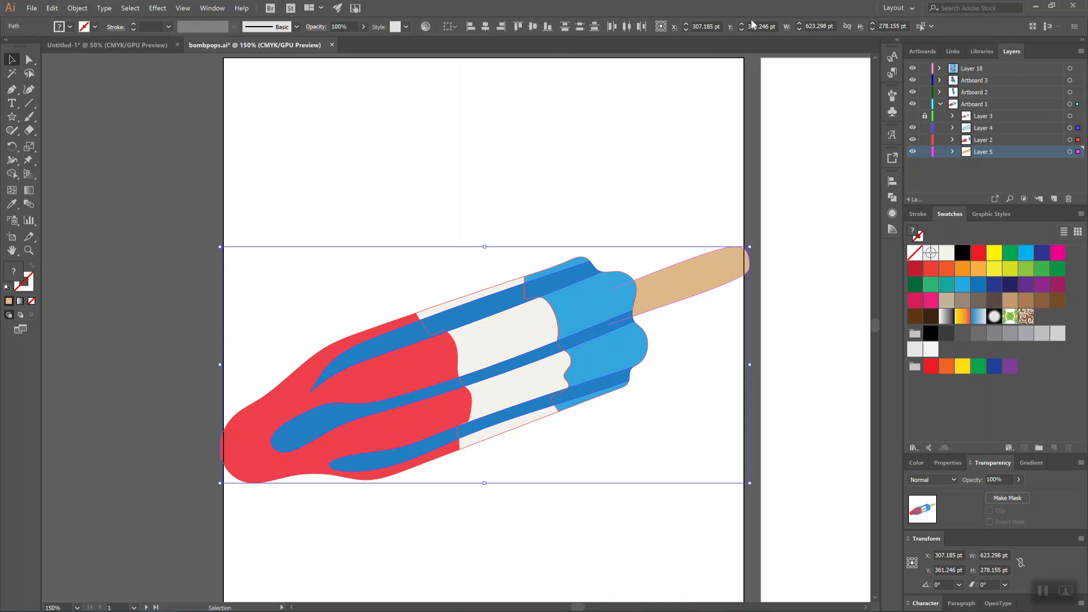
click(898, 9)
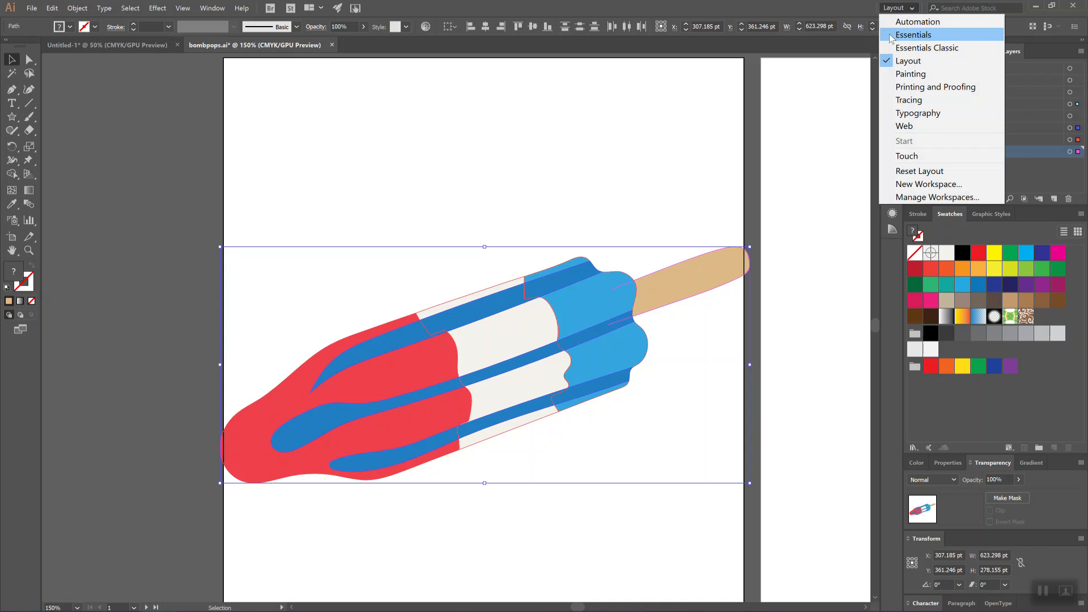
click(902, 7)
click(898, 8)
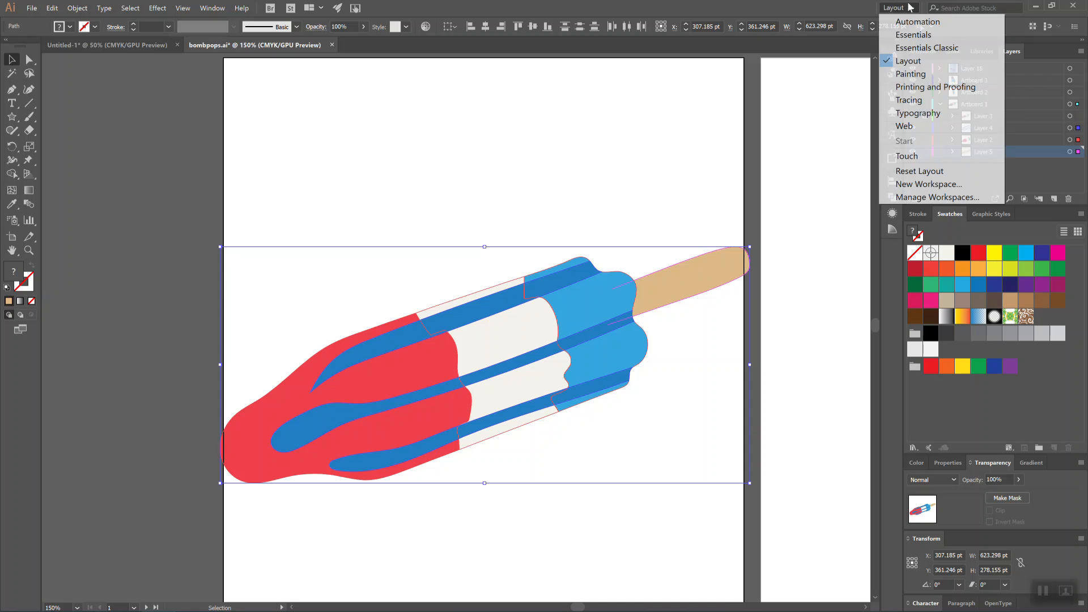
click(953, 65)
Select the entire popsicle, open Recolor Artwork for it, and move the dialog clear of the illustration.
click(425, 139)
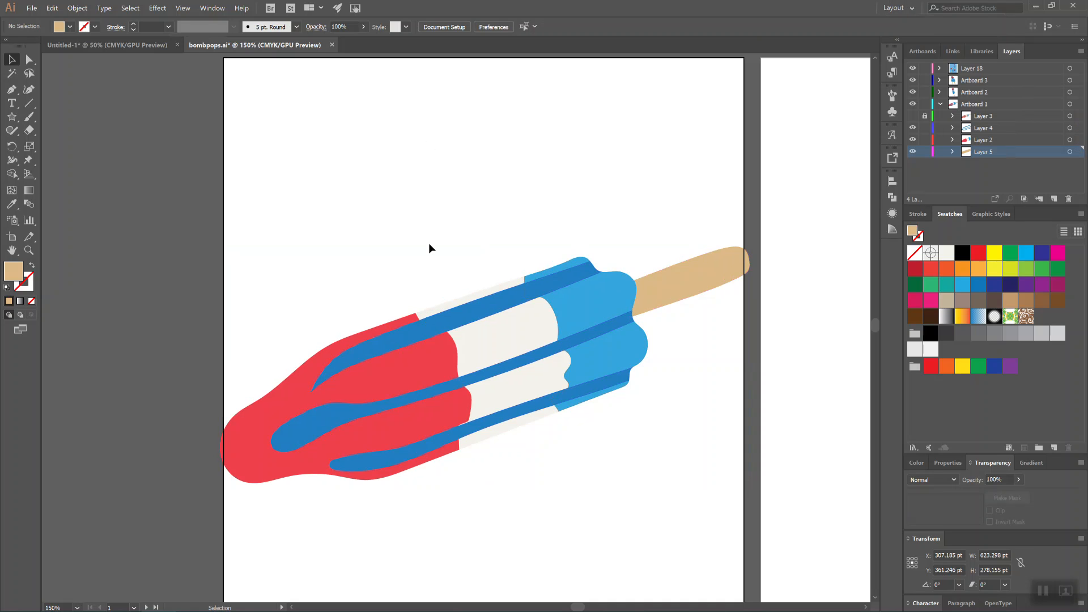
drag(159, 200, 797, 534)
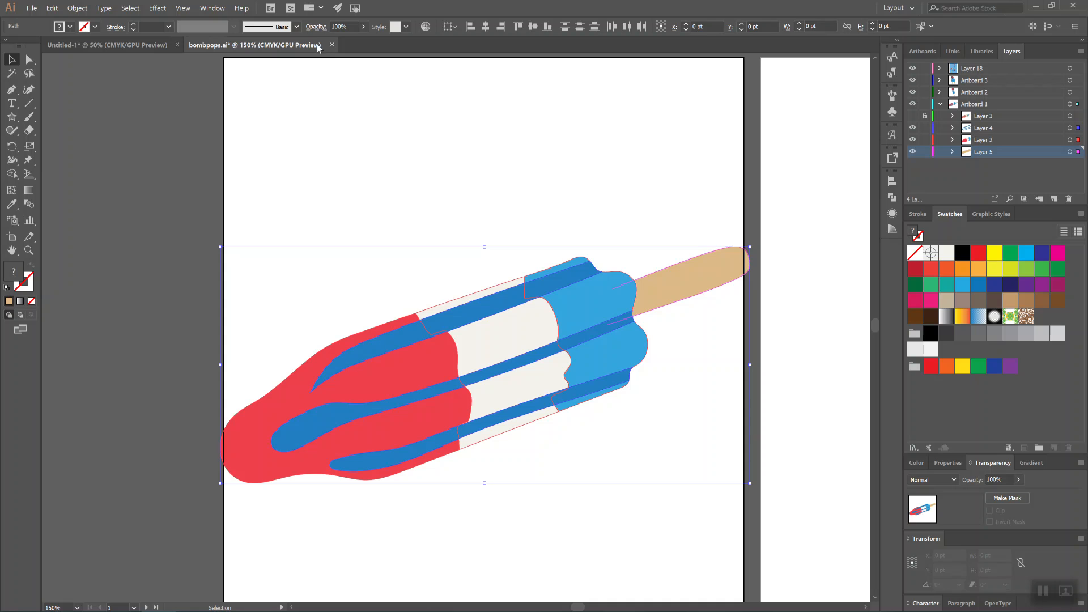
click(427, 25)
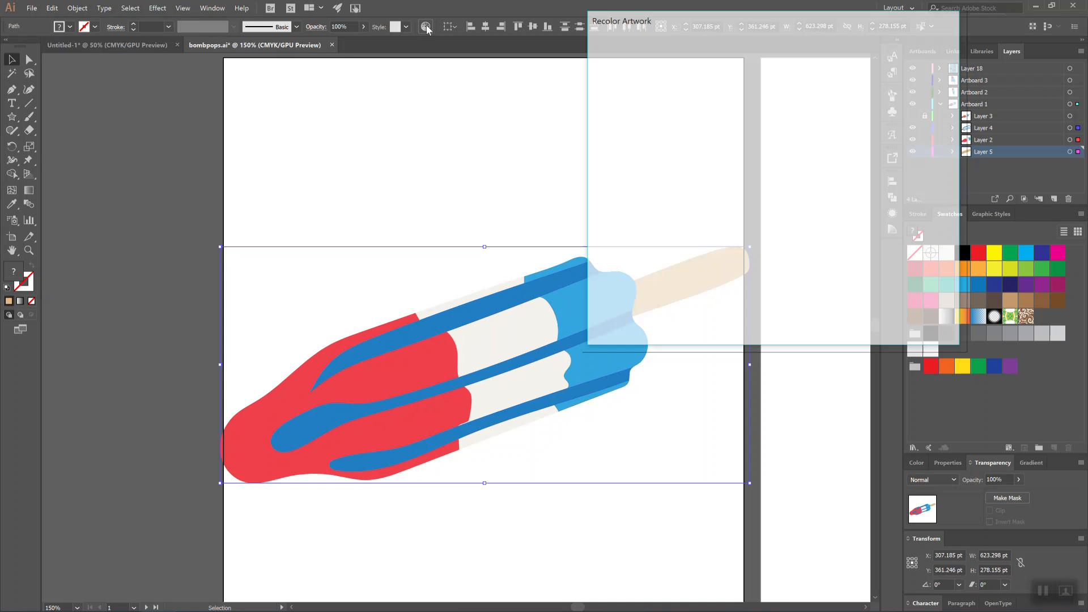
drag(697, 25, 673, 85)
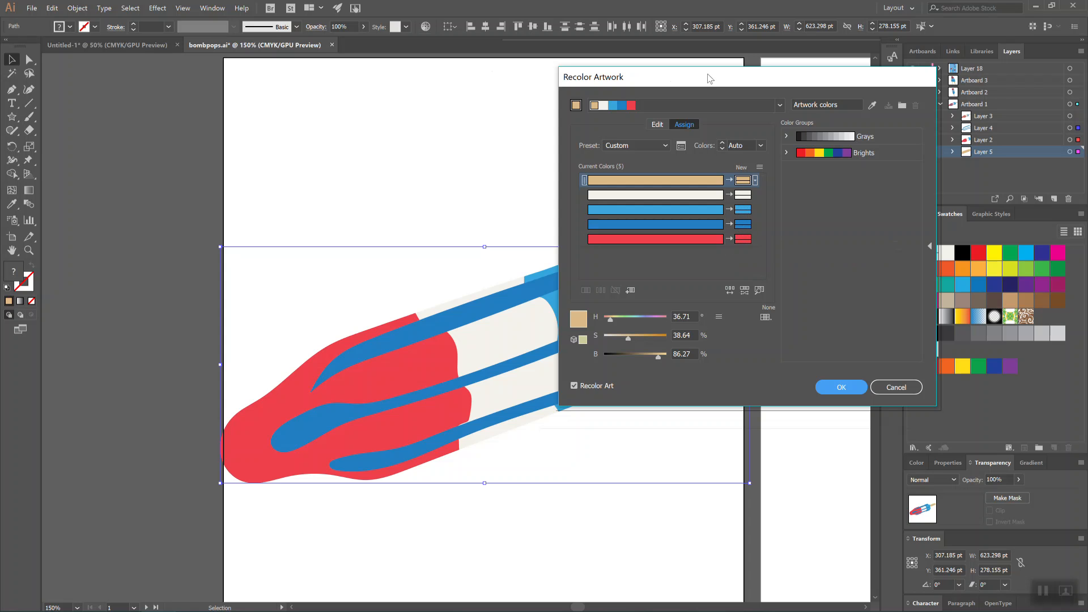
drag(712, 83, 833, 103)
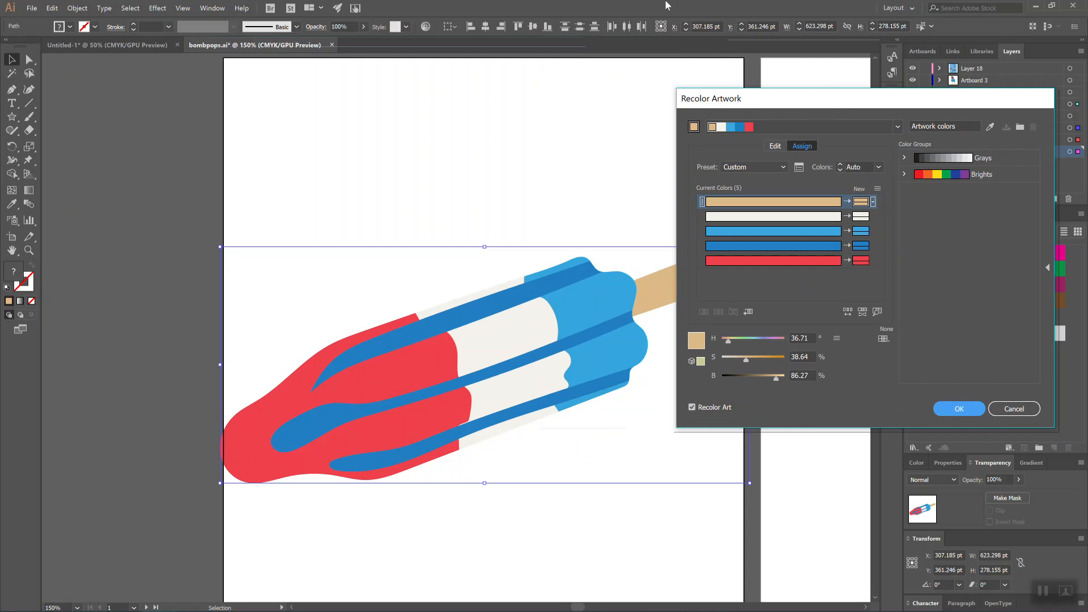
drag(799, 106, 797, 32)
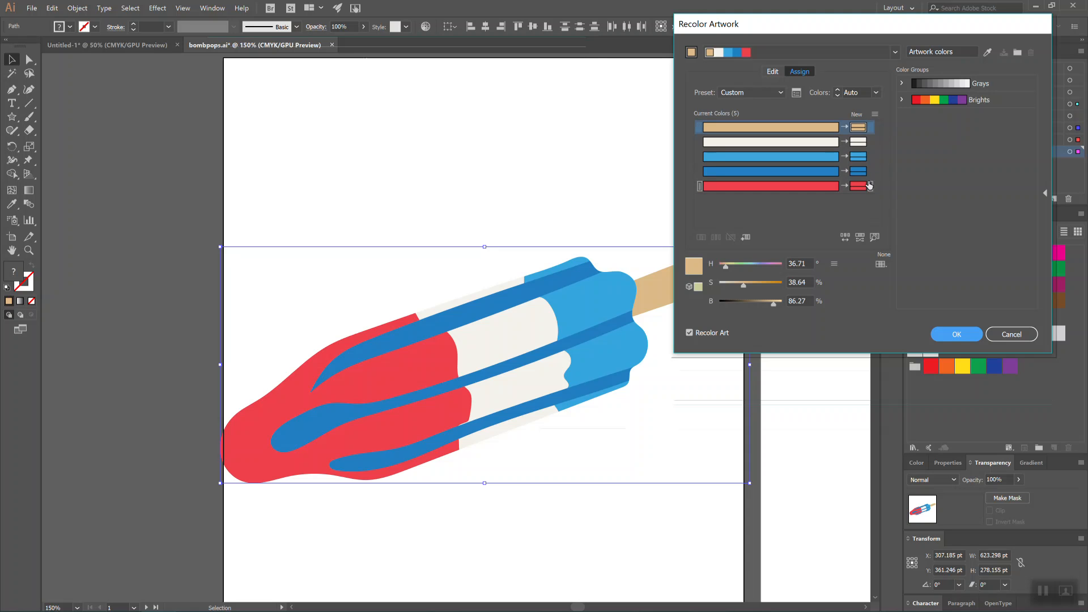
Check the colorization methods for the off-white and replace that color with green #37c444.
click(870, 142)
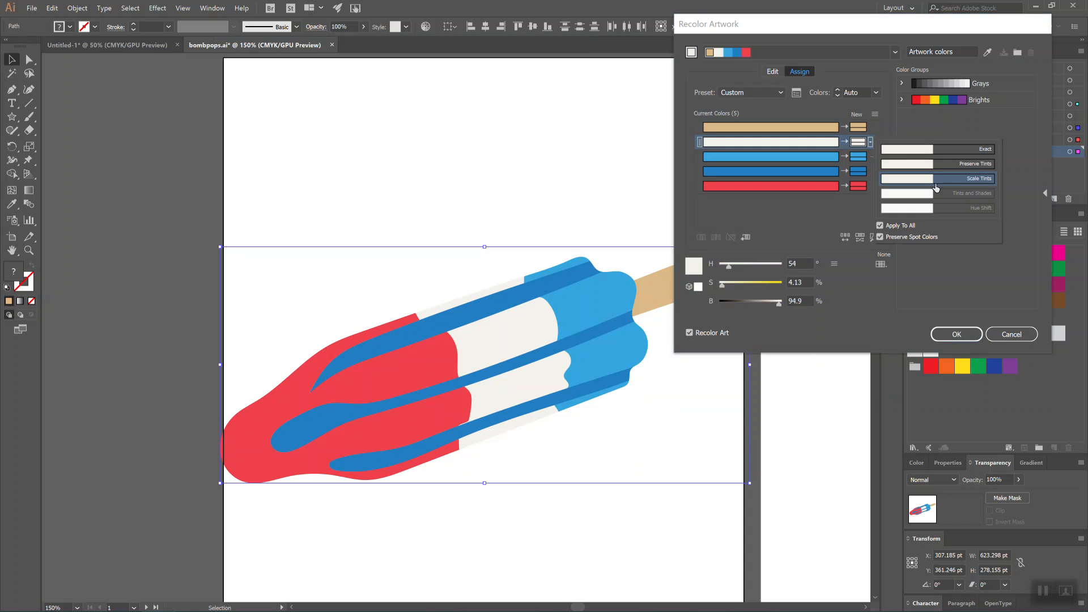
click(853, 143)
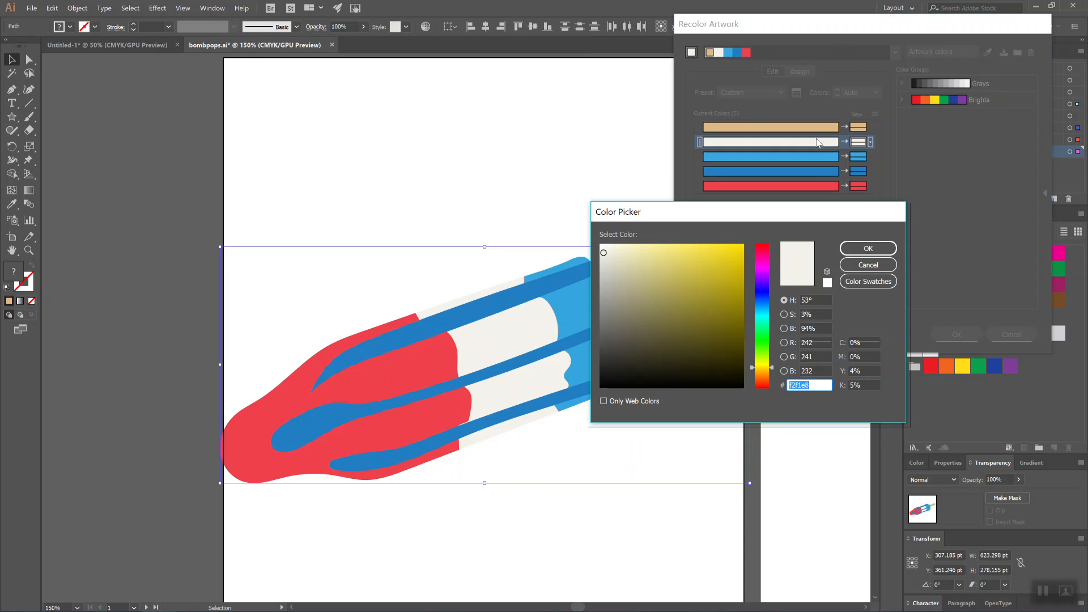
drag(772, 370, 776, 337)
click(704, 277)
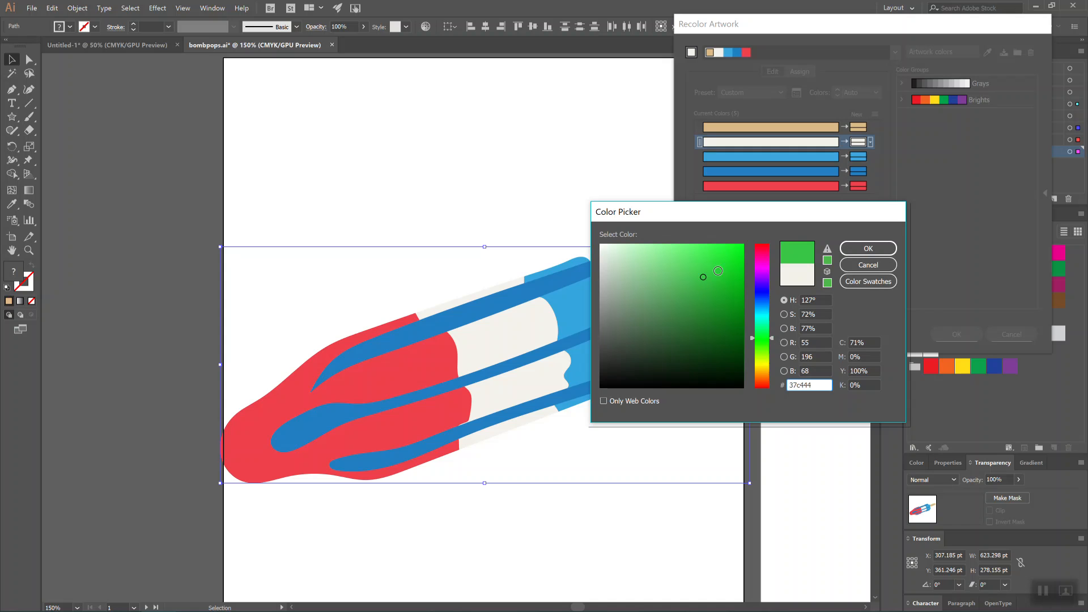
click(866, 252)
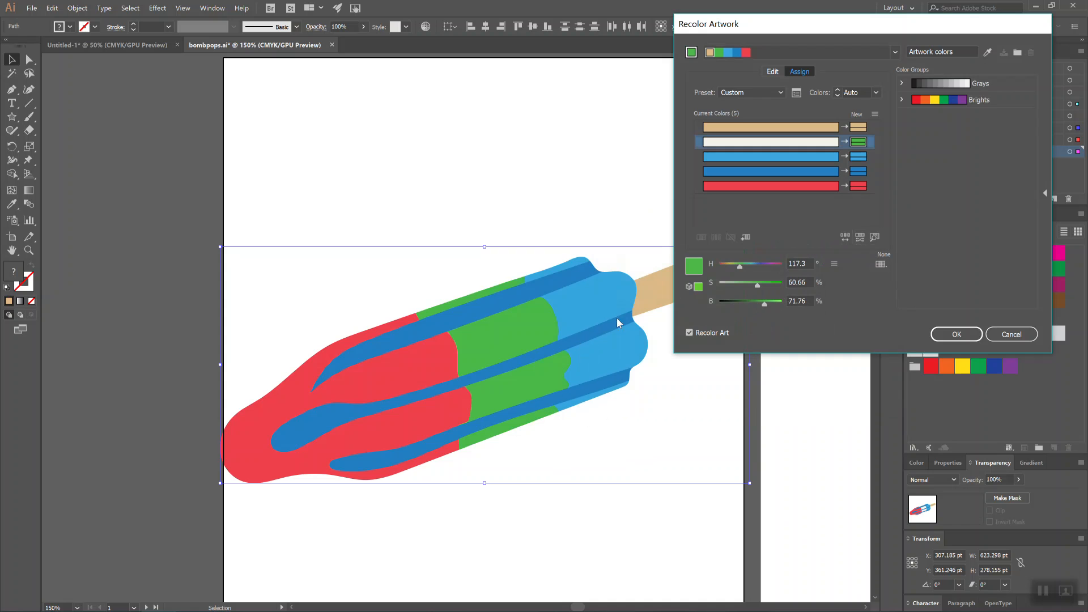
Set the off-white's colorization method to Exact with Apply To All, and discard the recoloring.
drag(871, 27, 780, 52)
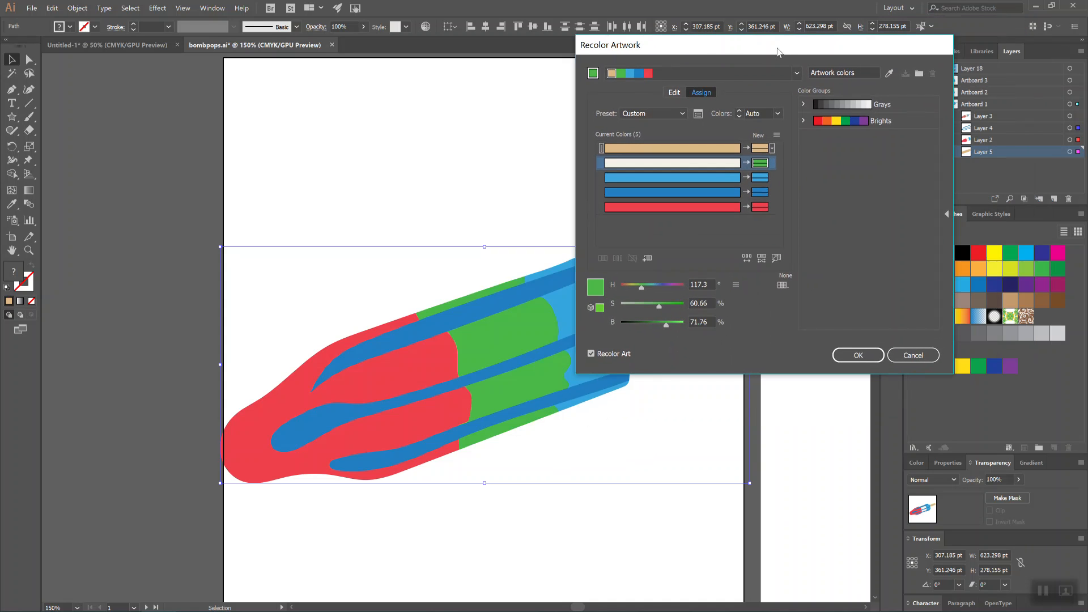
click(774, 163)
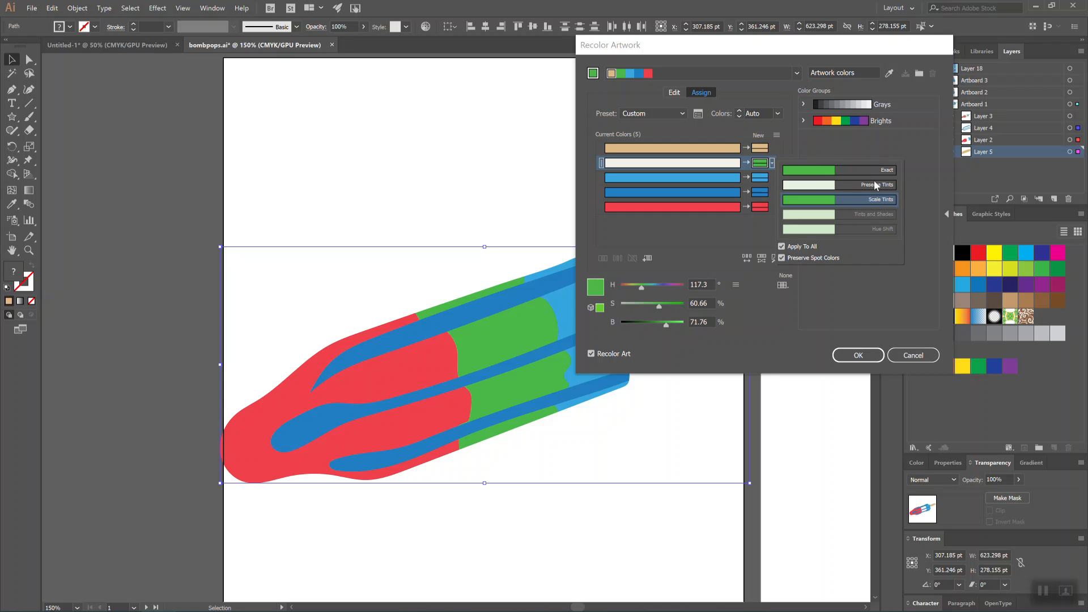
click(842, 169)
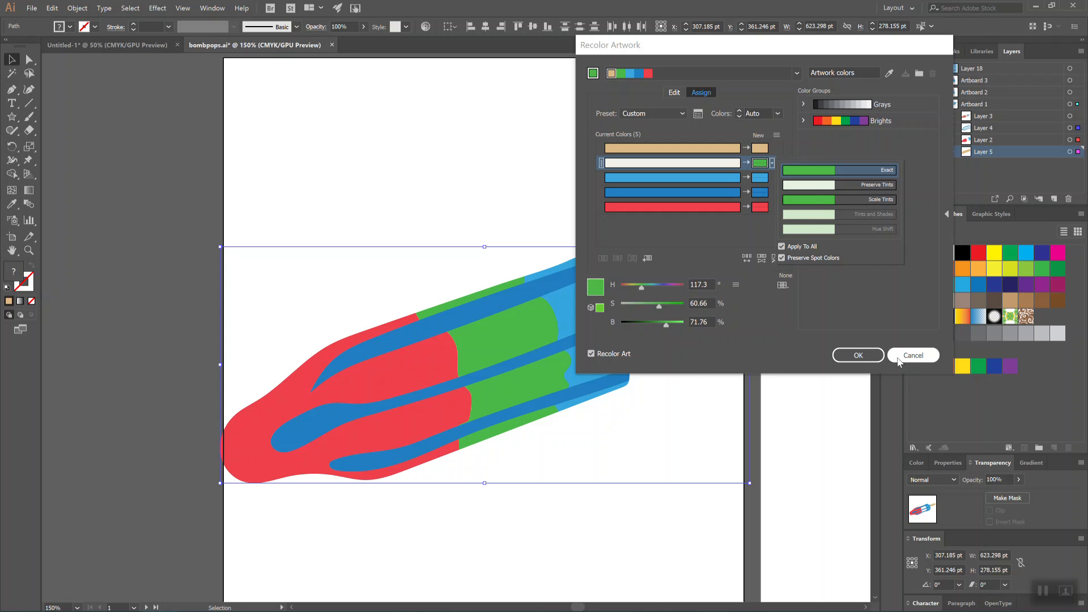
click(740, 341)
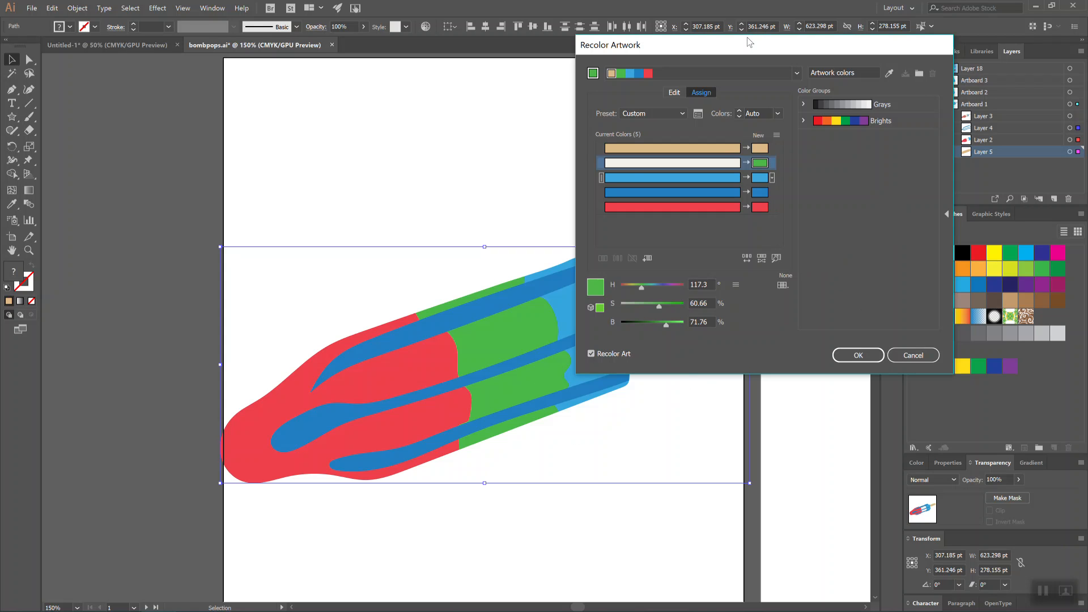
click(907, 357)
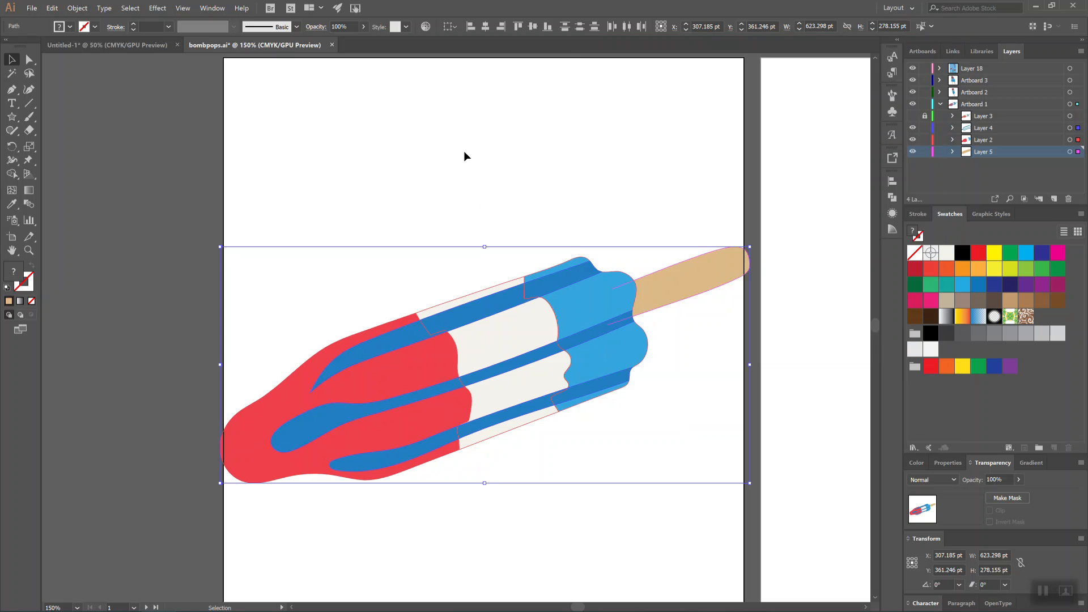
Reopen Recolor Artwork for the popsicle, show the editable color wheel, link the harmony colors, and uncover the artwork.
click(425, 27)
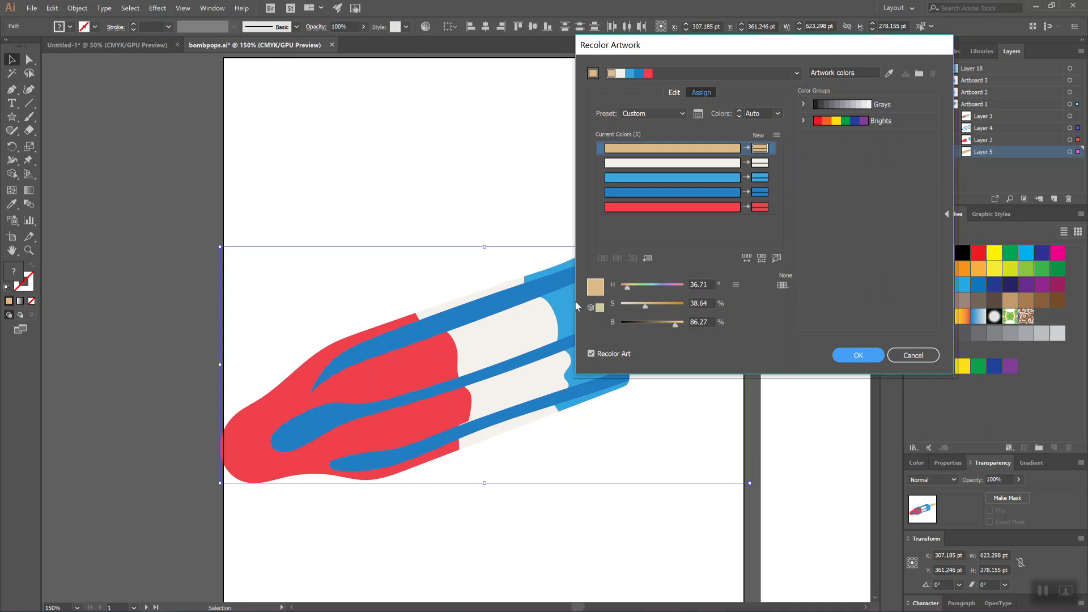
drag(713, 51, 799, 38)
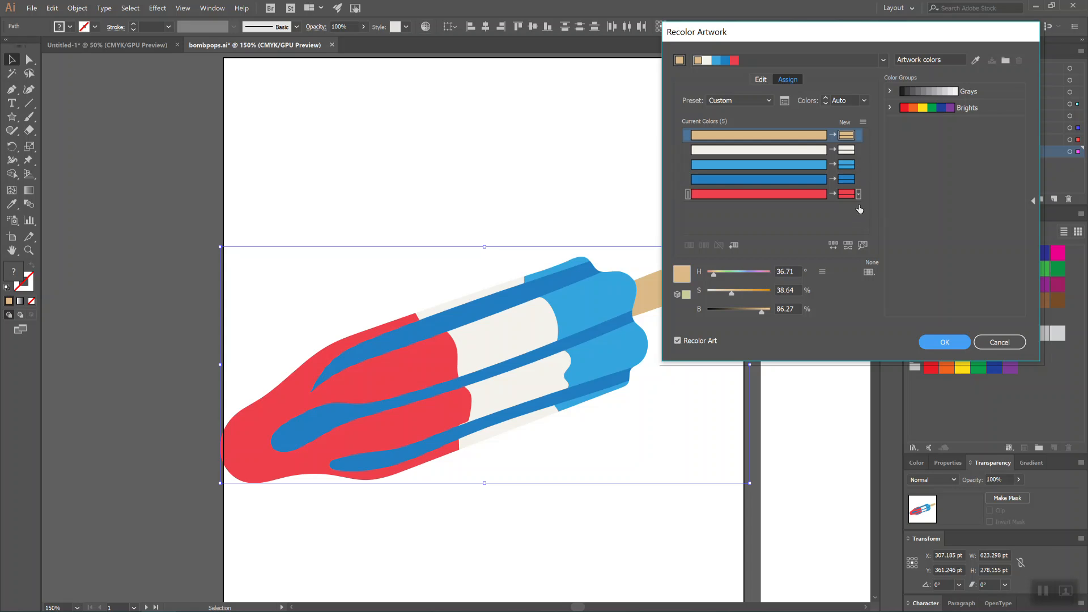
click(762, 80)
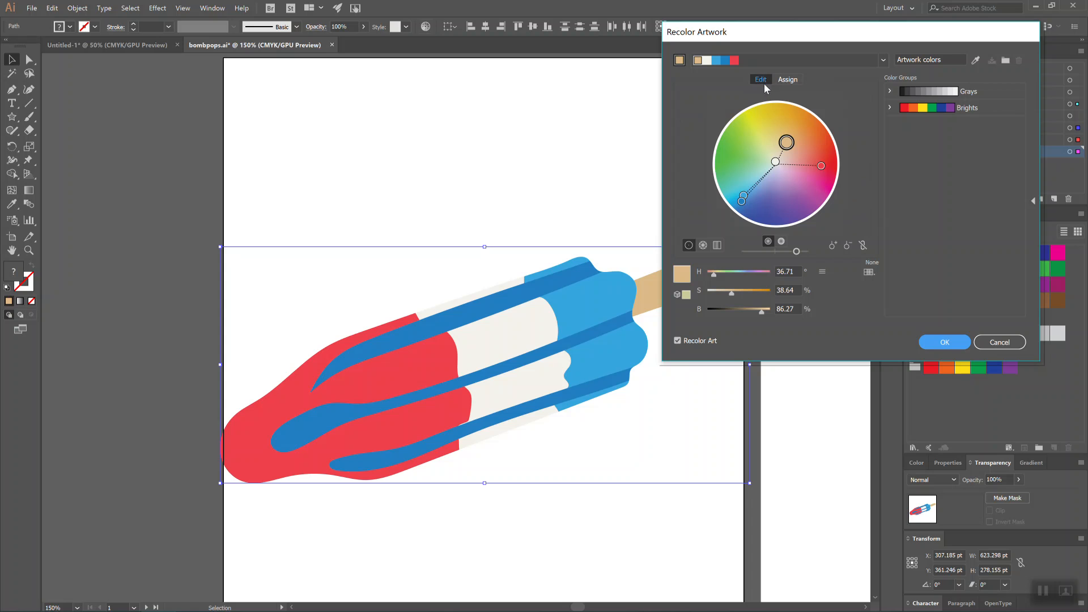
click(861, 245)
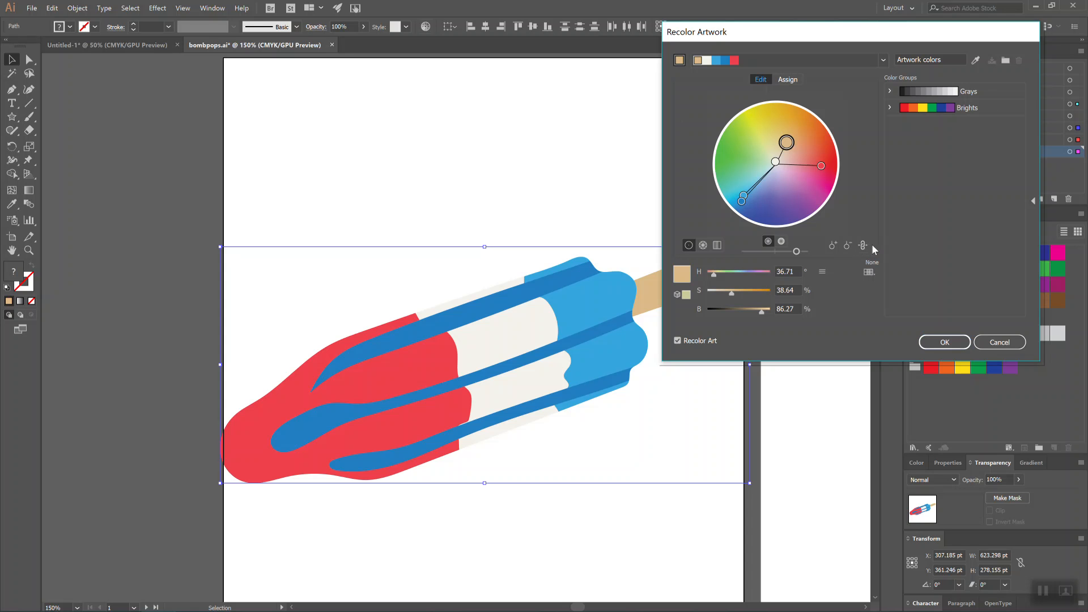
drag(828, 31, 911, 31)
Rotate the linked colors until the dark stripes are magenta, and set the stripe color to 32% saturation and 38% brightness.
drag(905, 165, 811, 173)
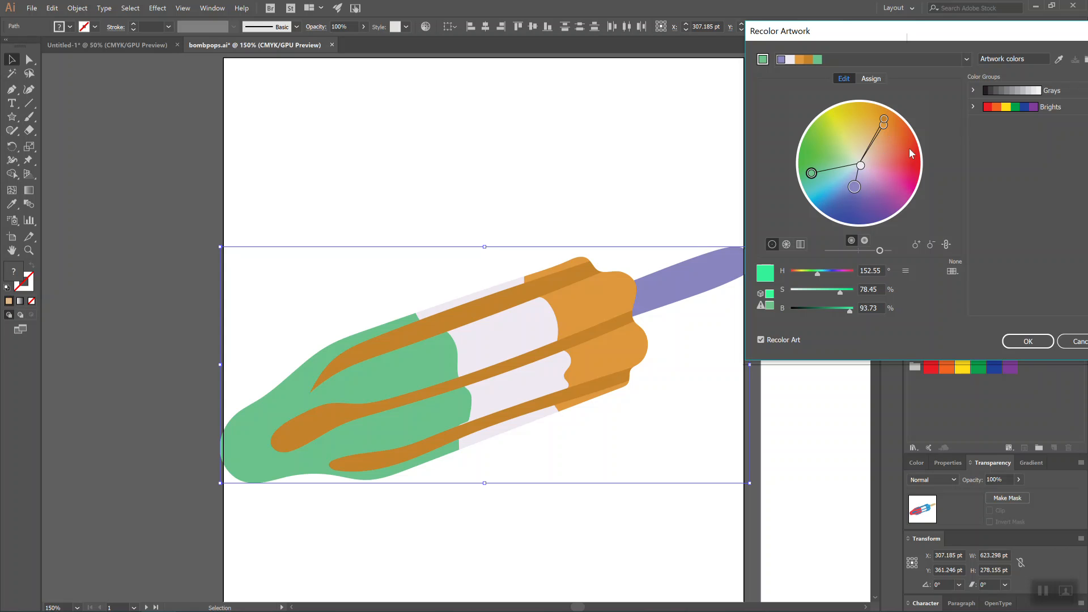
drag(886, 122, 898, 191)
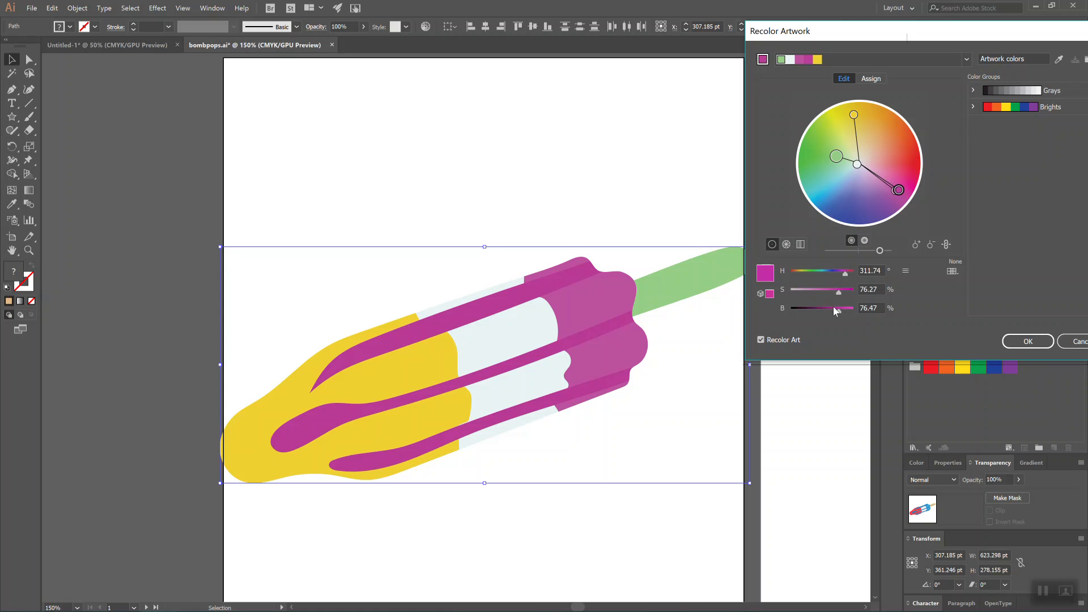
mouse_move(838, 310)
mouse_down()
mouse_move(810, 313)
mouse_move(828, 292)
mouse_move(813, 296)
mouse_up()
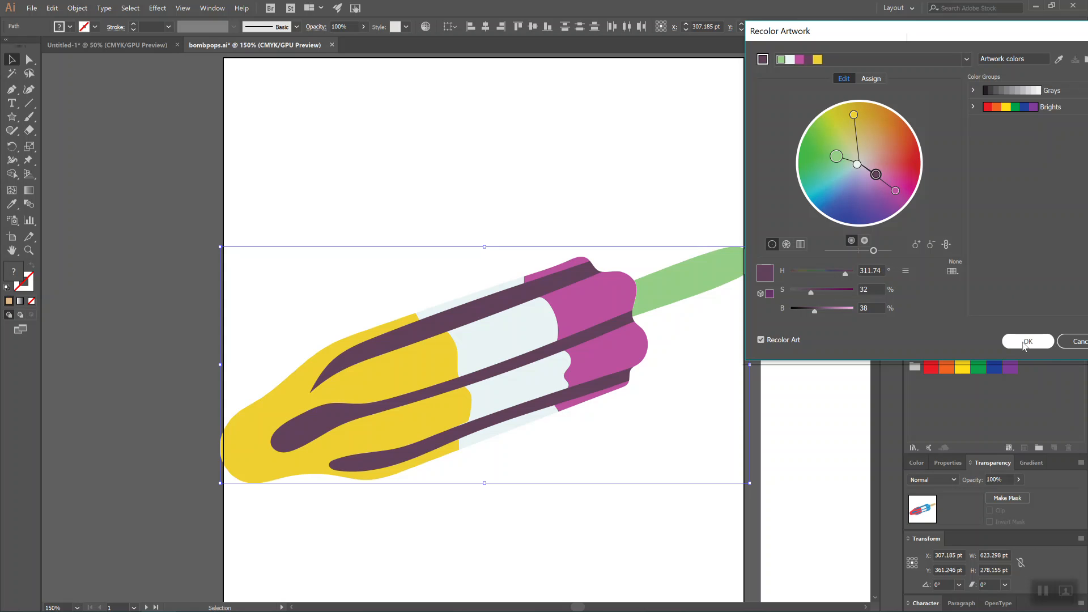
Rotate the linked colors until the popsicle's stick-end section is pinkish red at about 343° hue, keeping the artwork uncovered.
drag(970, 41, 868, 43)
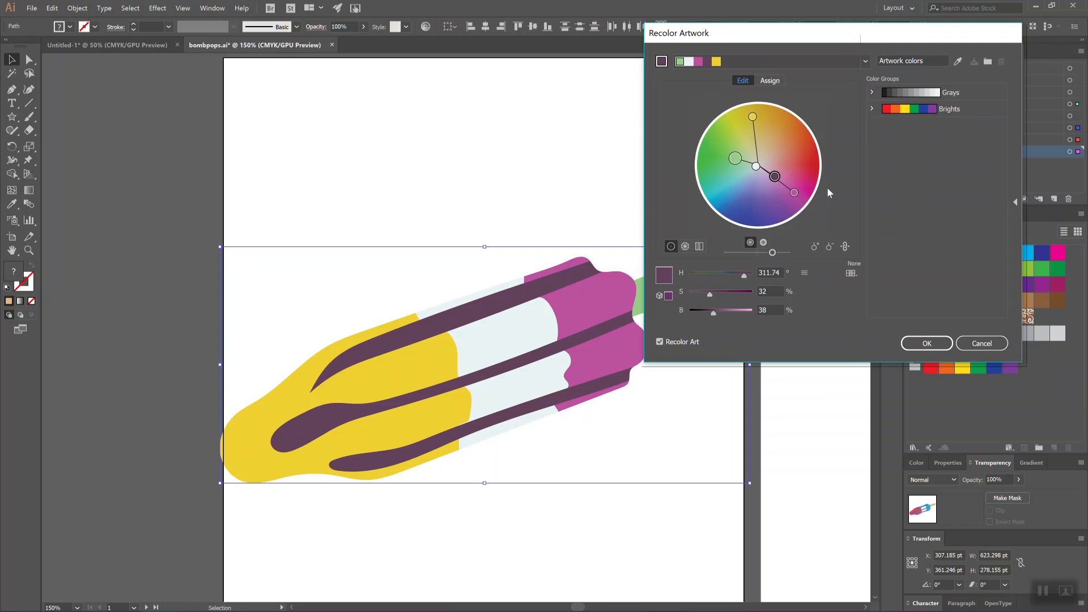
drag(794, 194, 801, 172)
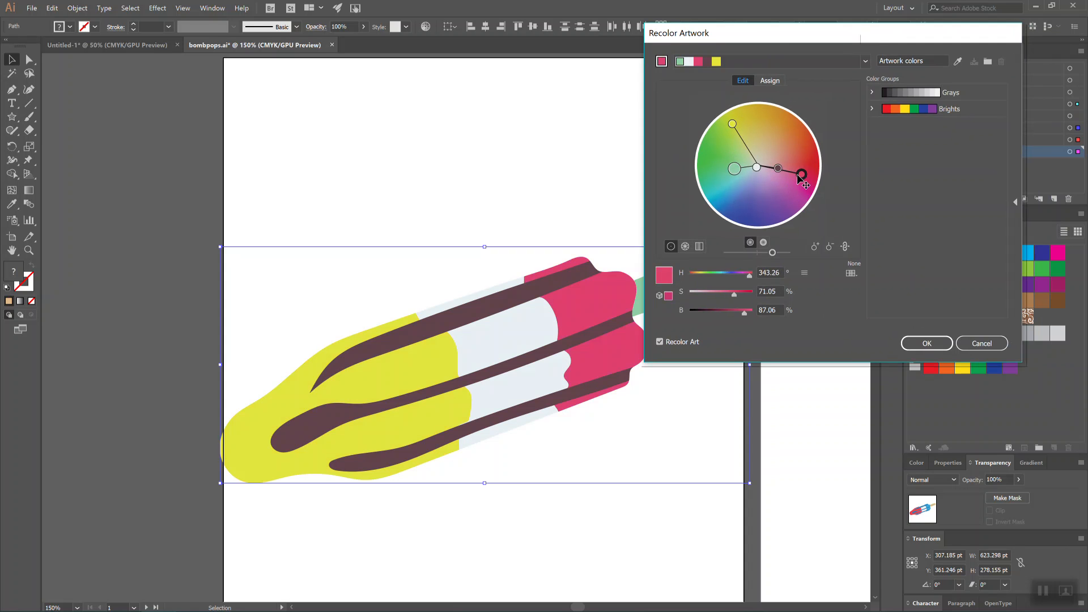
drag(779, 39, 868, 40)
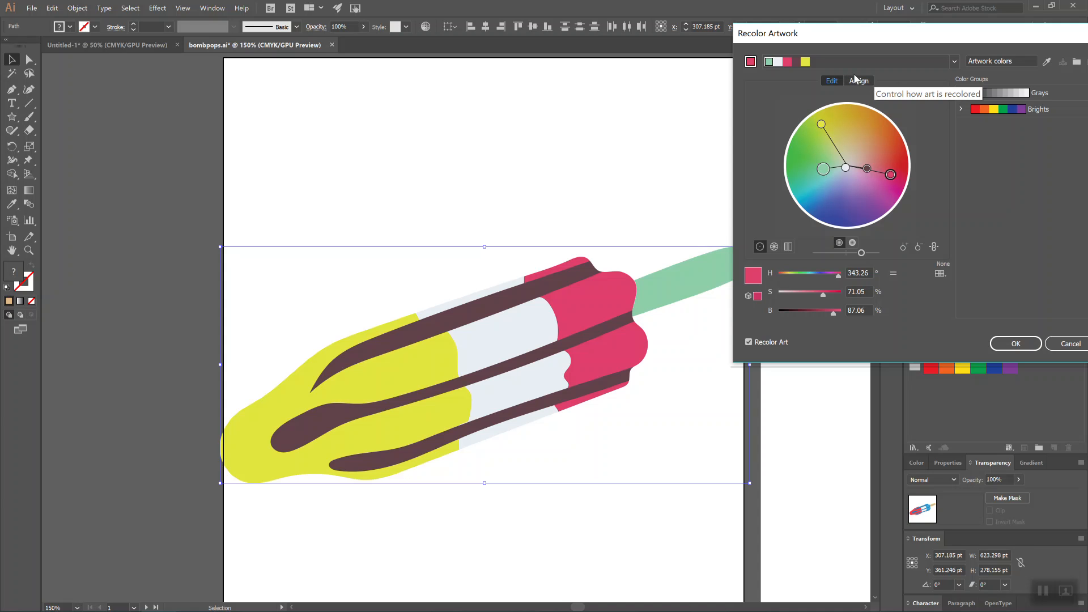
drag(917, 34, 863, 32)
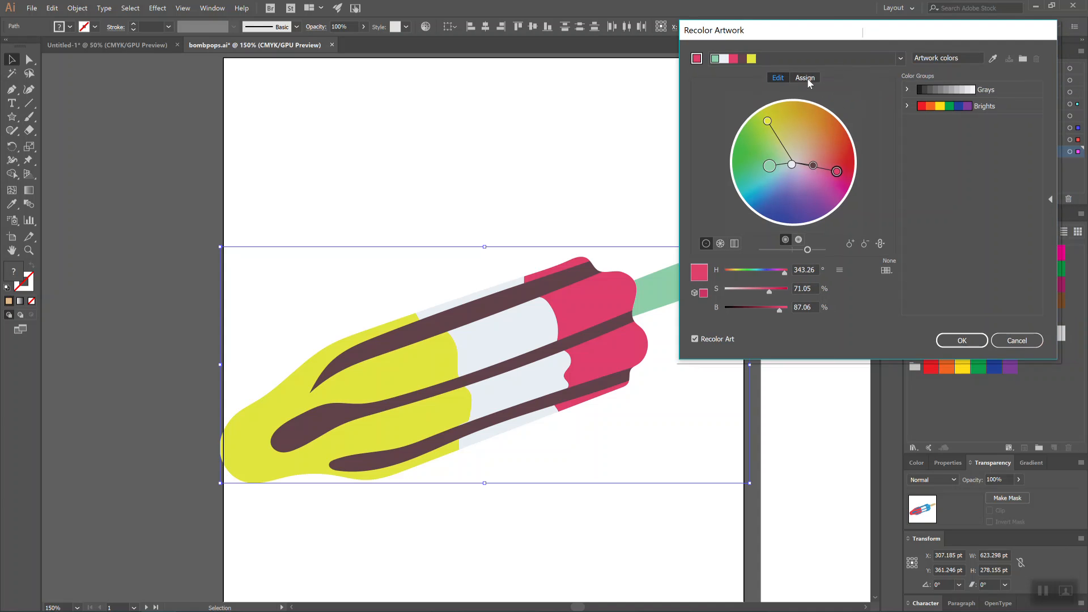
Display the color assignments and set the off-white's colorization method to Exact with Apply To All.
click(807, 79)
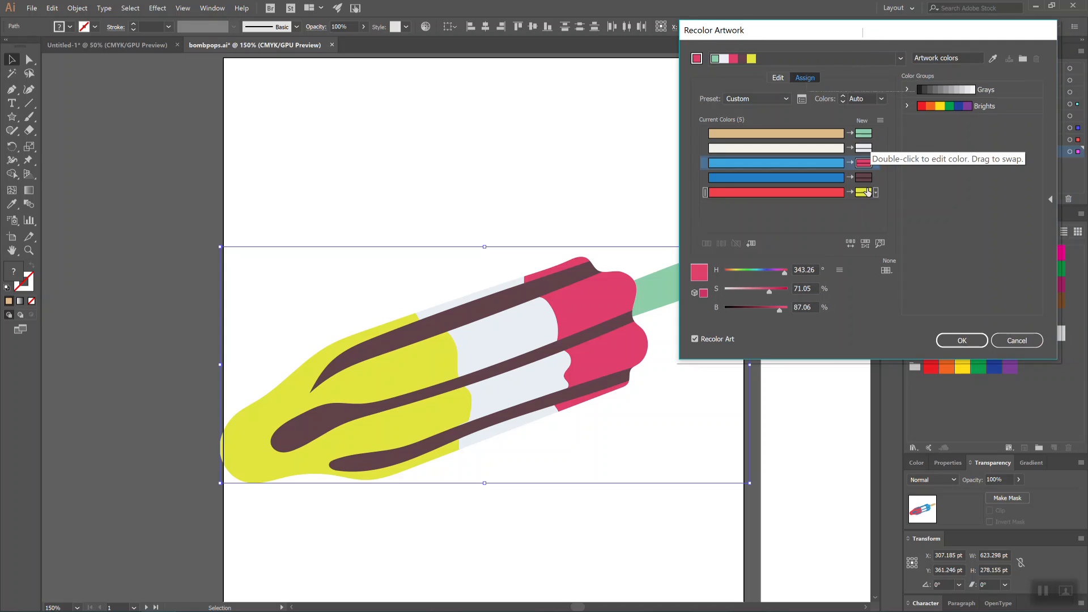
click(876, 148)
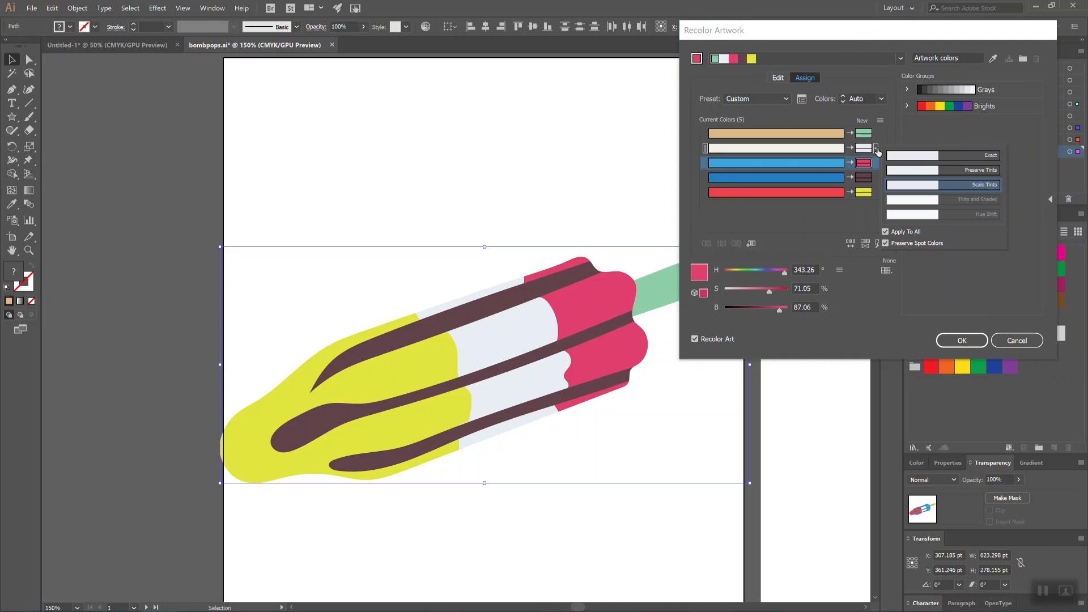
click(939, 158)
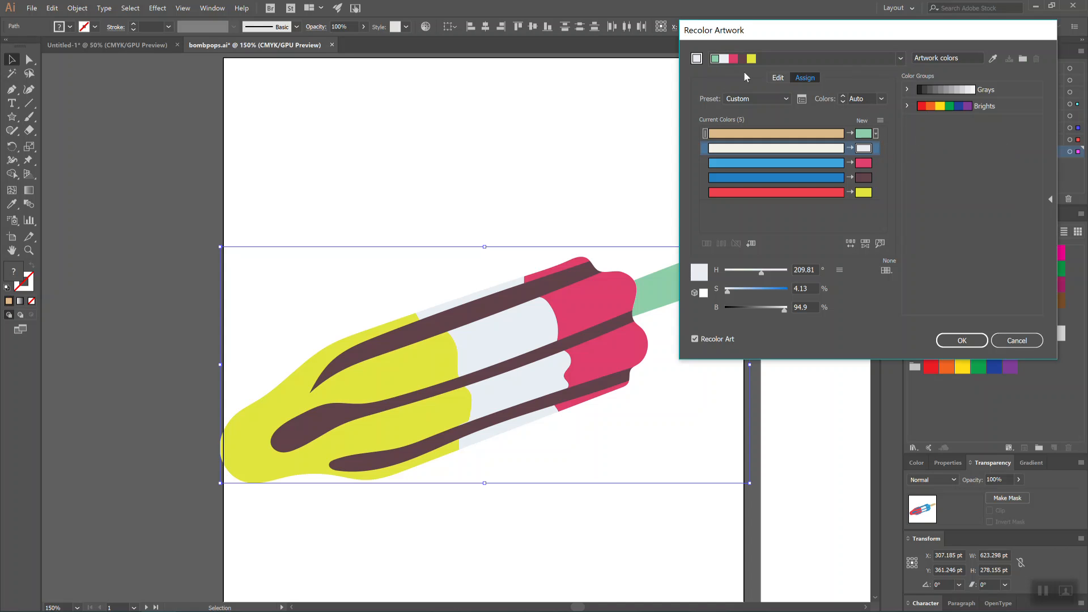
Apply the Left Complement harmony rule to the artwork colors and select the new color assigned to the original red.
click(901, 59)
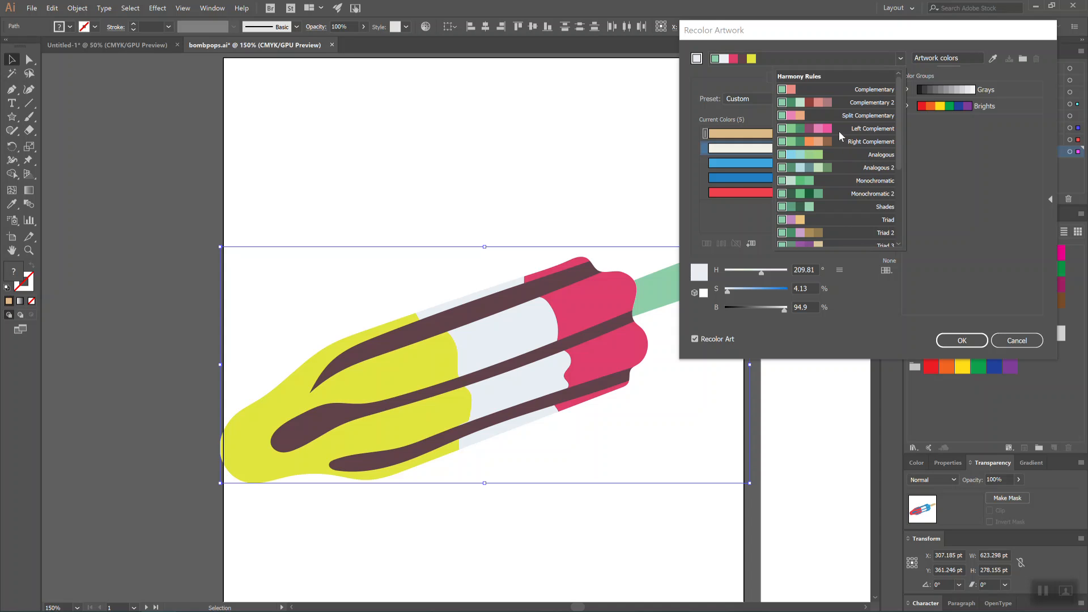
click(818, 129)
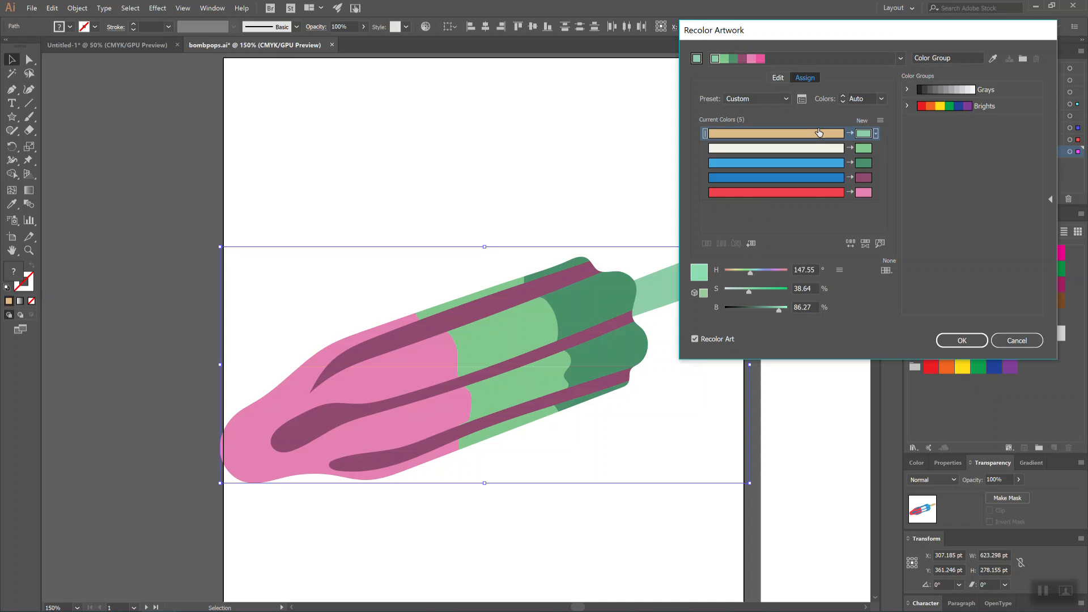
click(901, 58)
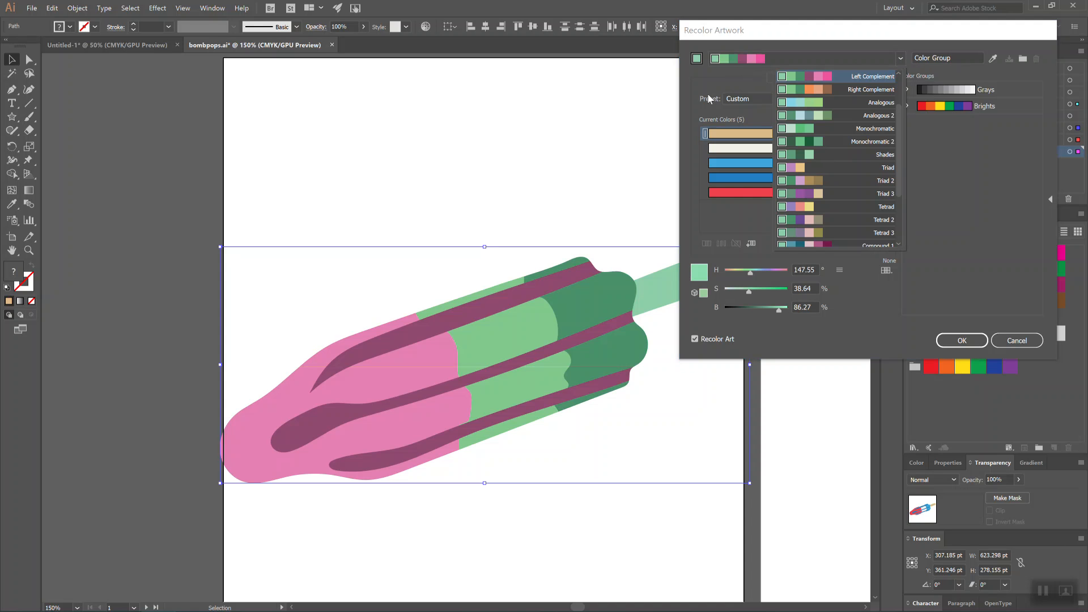
click(719, 76)
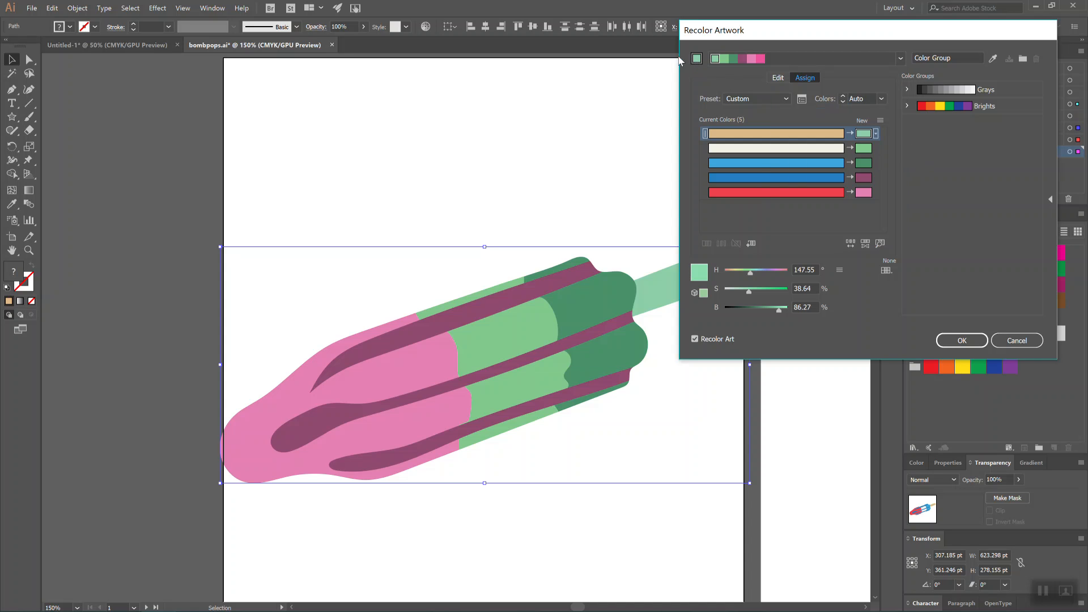
click(901, 58)
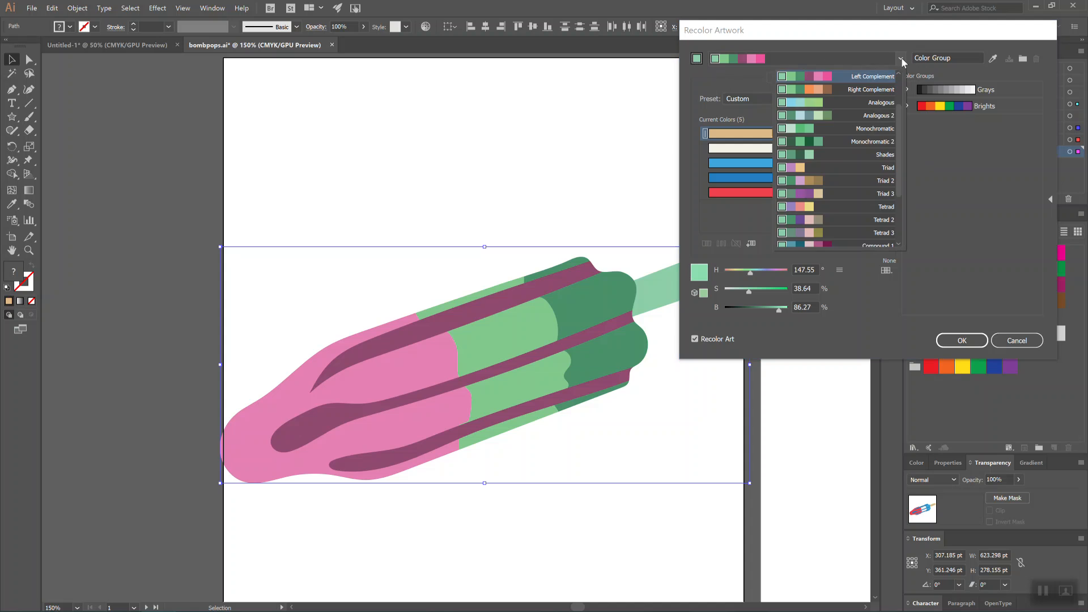
click(901, 58)
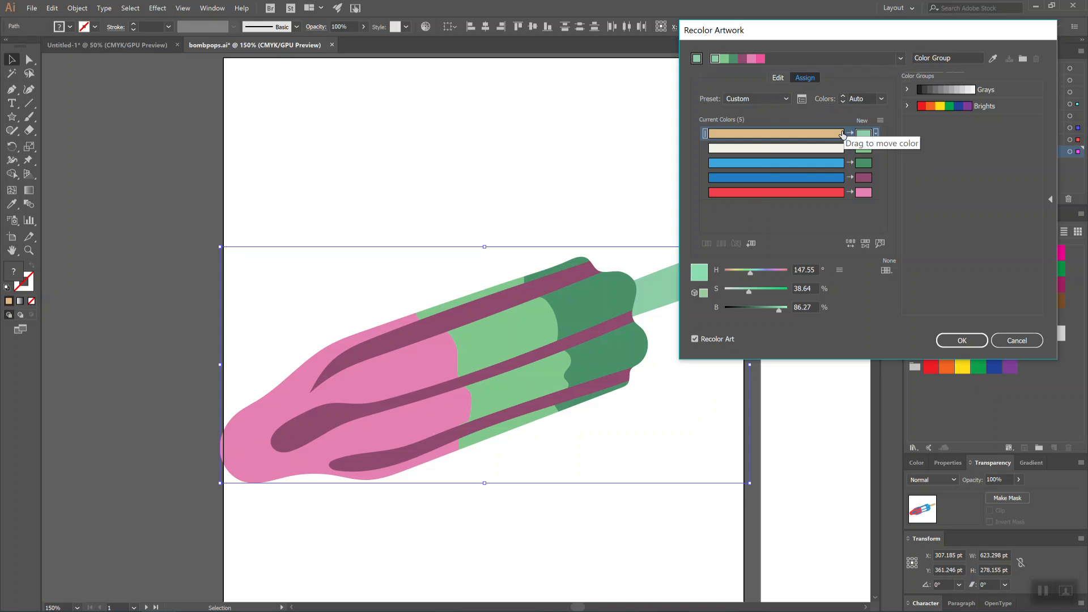
click(862, 149)
click(864, 194)
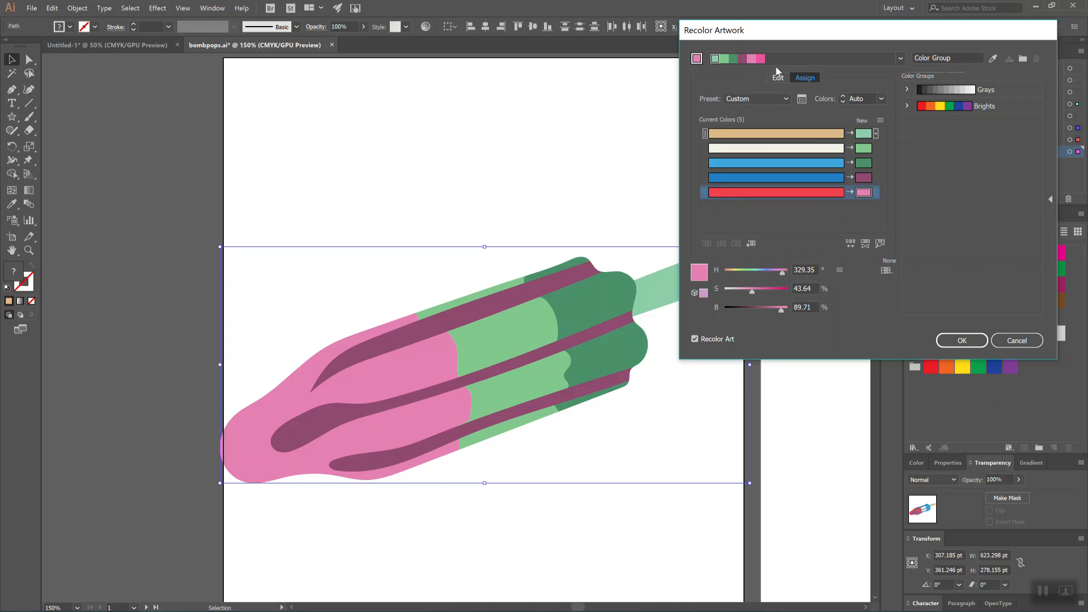
Apply the Shades harmony rule, check the colors on the color wheel and return to the color assignments.
click(900, 58)
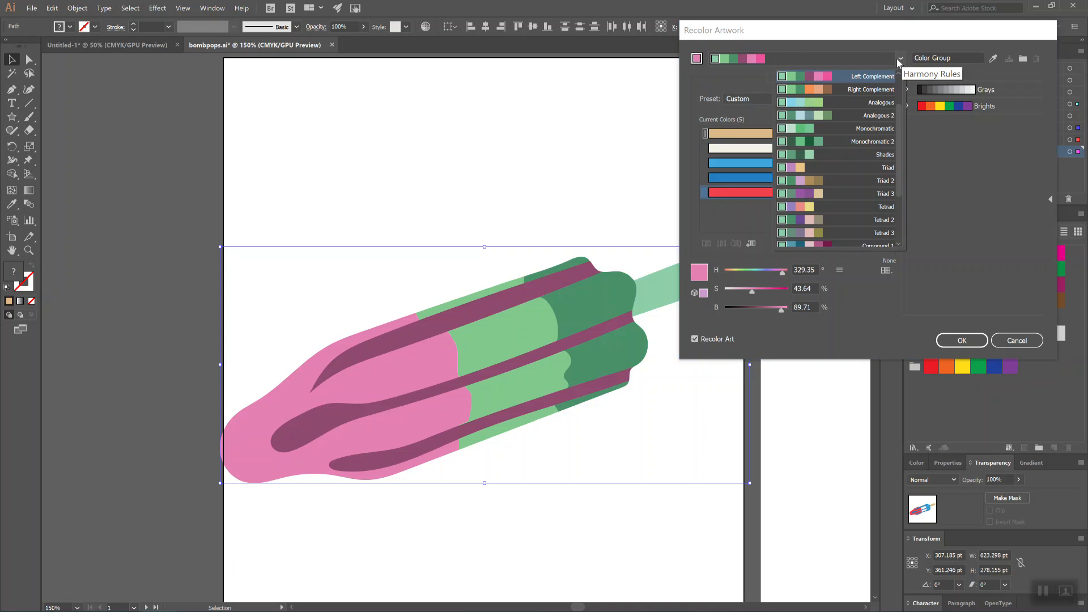
click(809, 162)
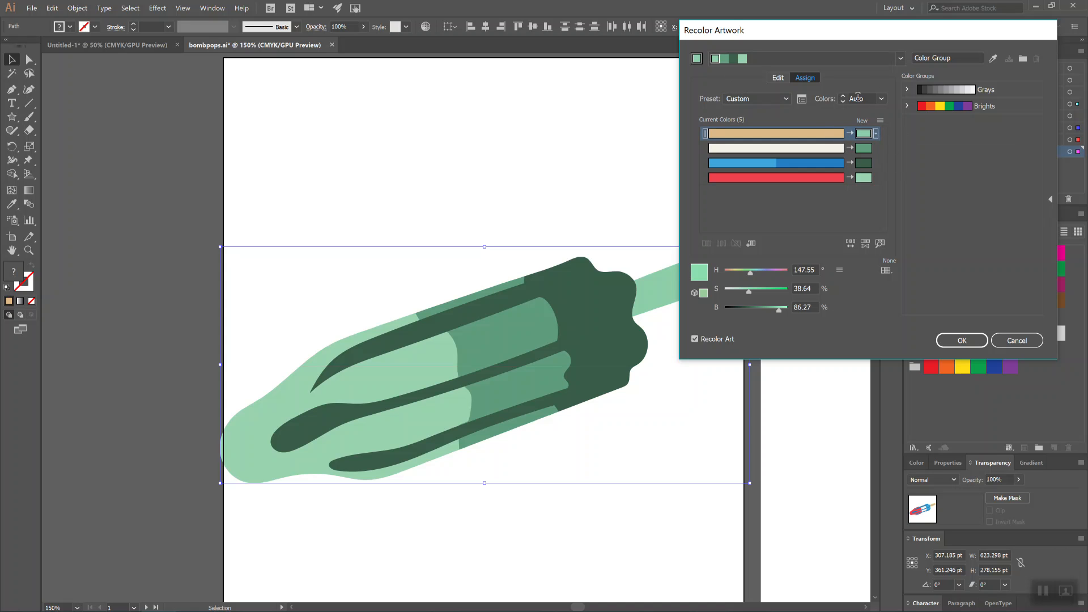
click(777, 79)
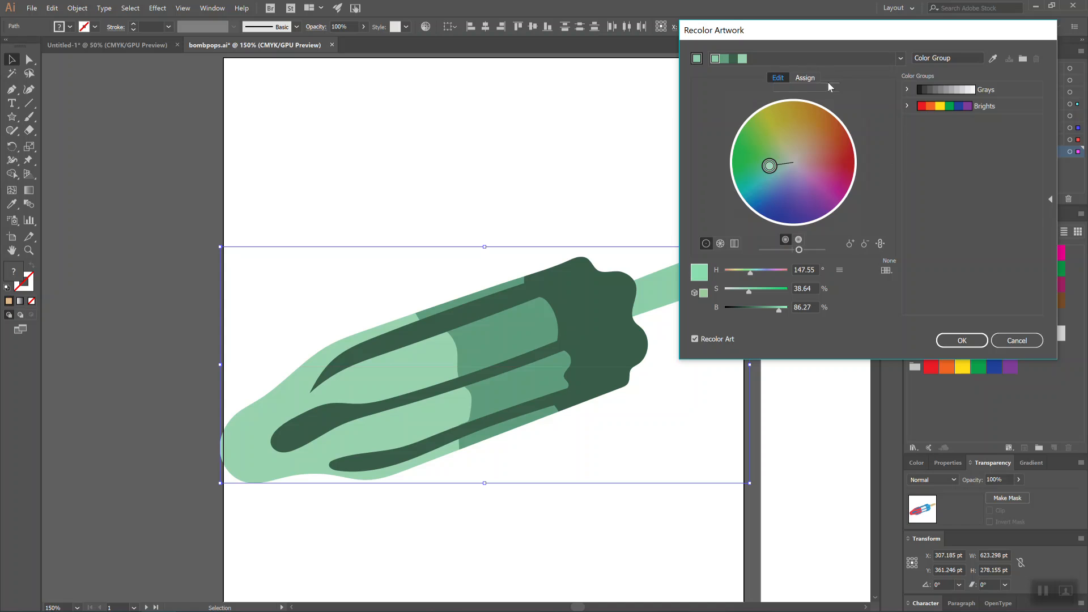
click(805, 78)
Apply the Compound 1 harmony rule and set the base color from the original red's new color, then from the darker blue's new color.
click(901, 57)
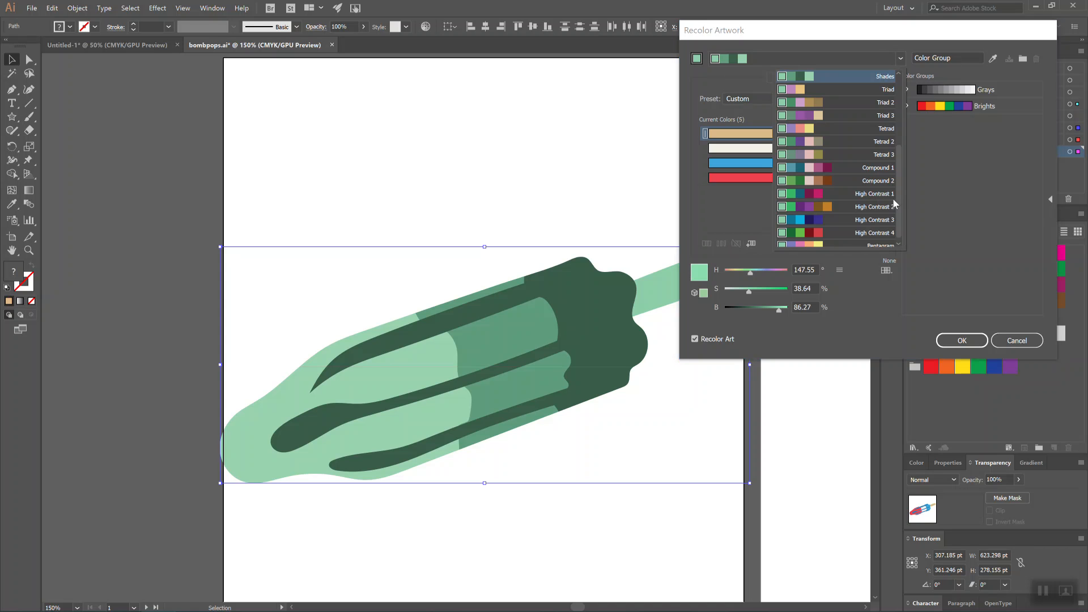
click(872, 181)
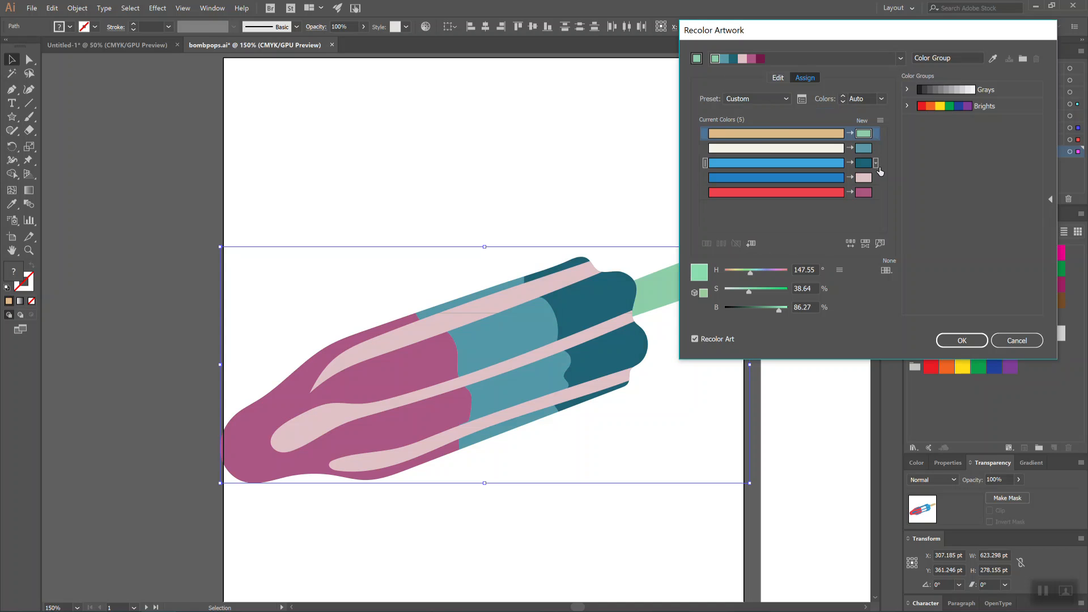
click(864, 193)
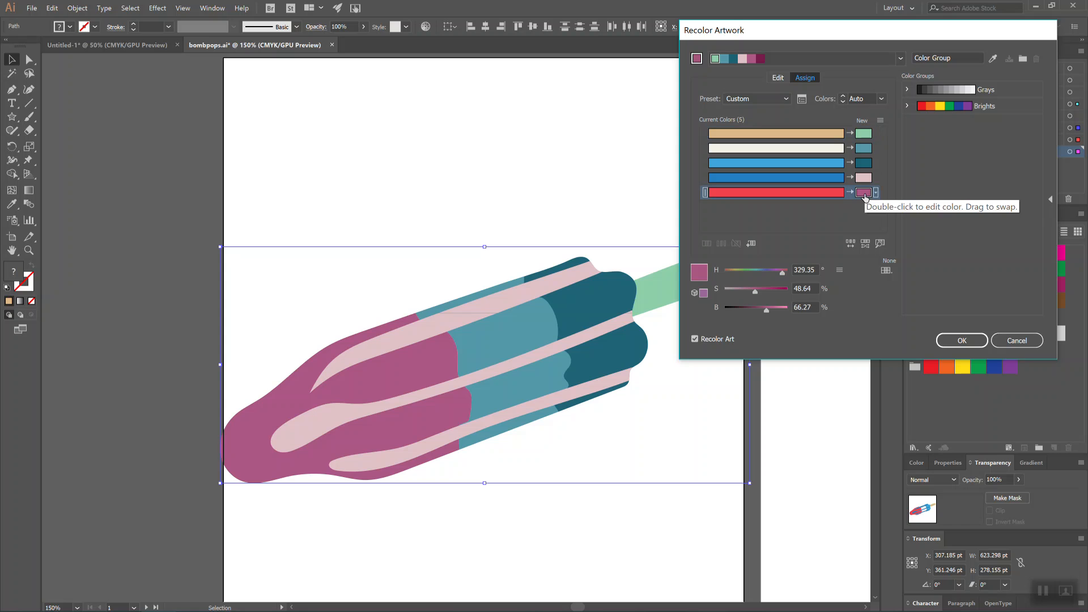
click(697, 59)
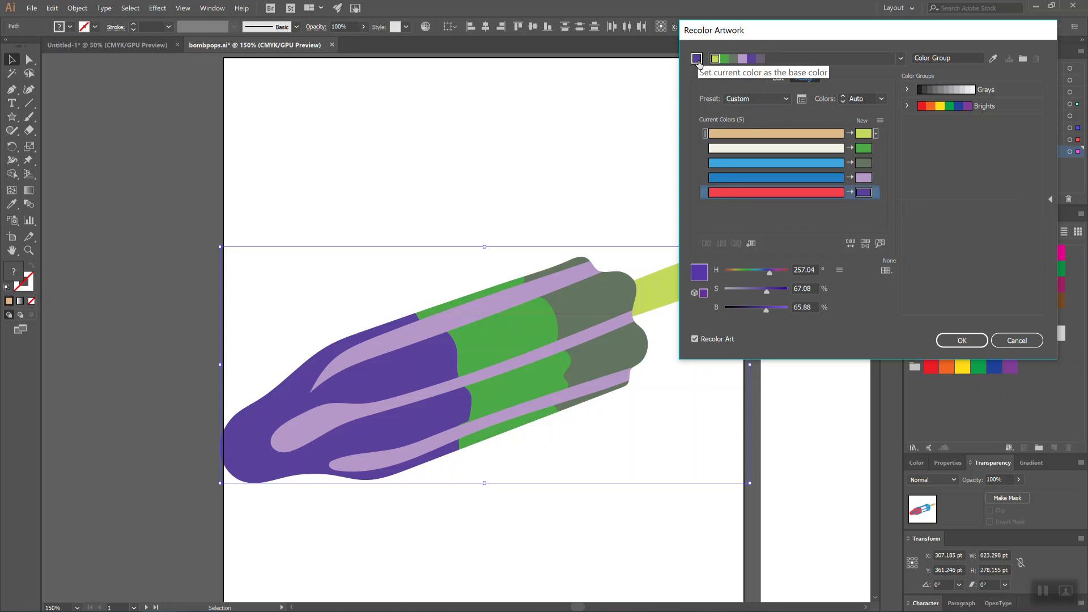
click(863, 179)
click(698, 60)
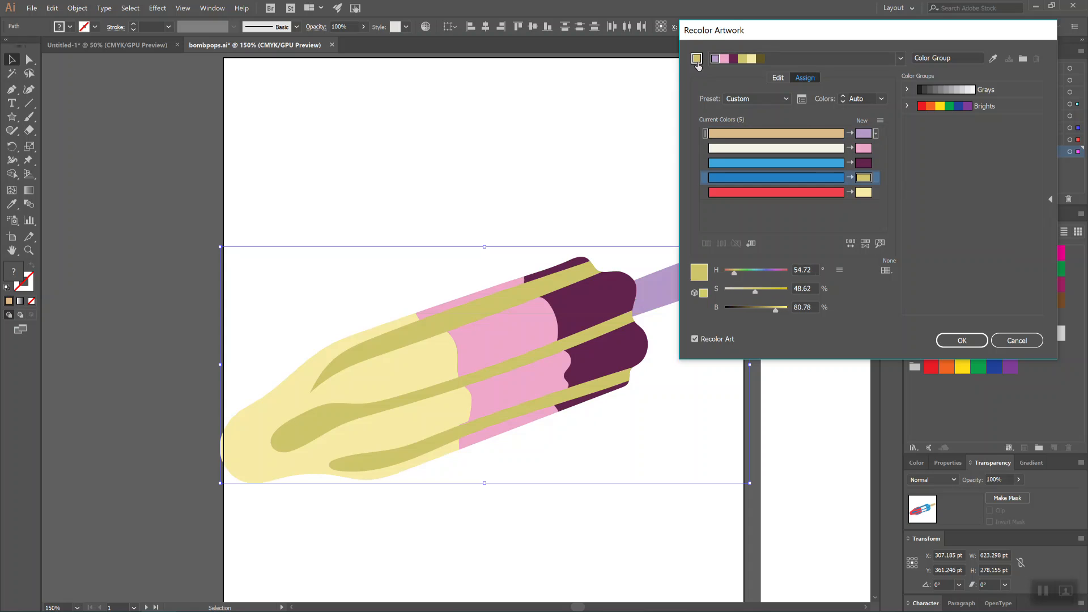
Try the Tetrad harmony rule, select the lighter blue in its shared row, then cancel the recoloring and deselect the popsicle.
click(900, 57)
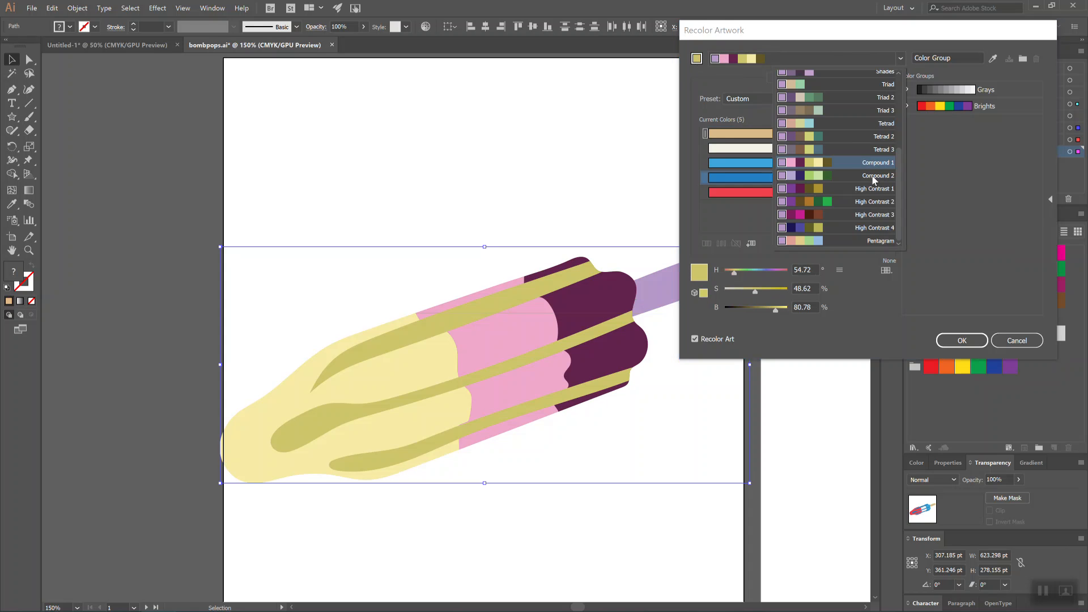
click(840, 123)
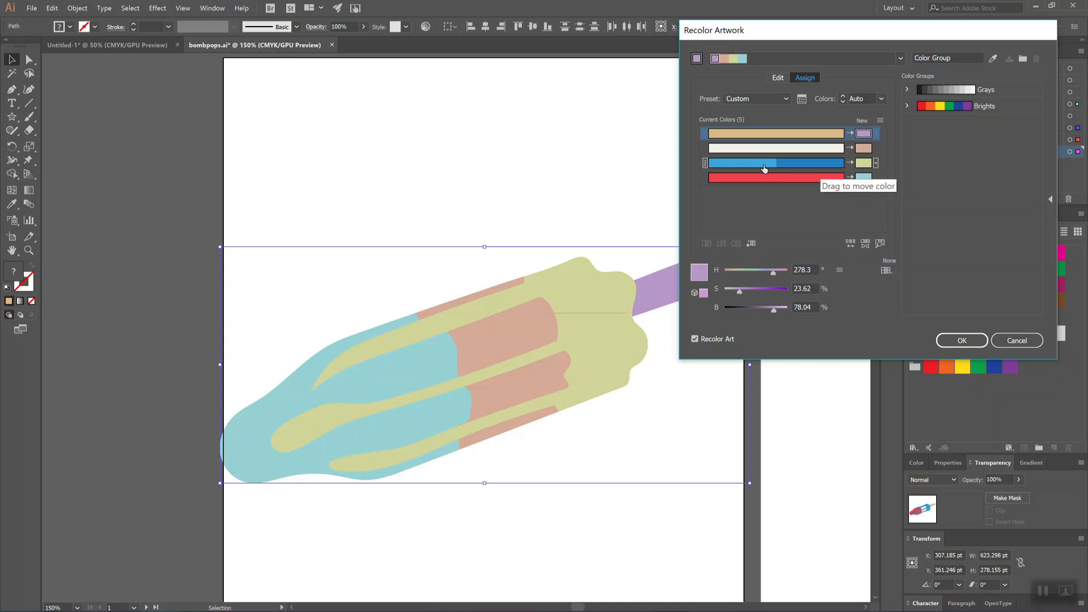
click(793, 177)
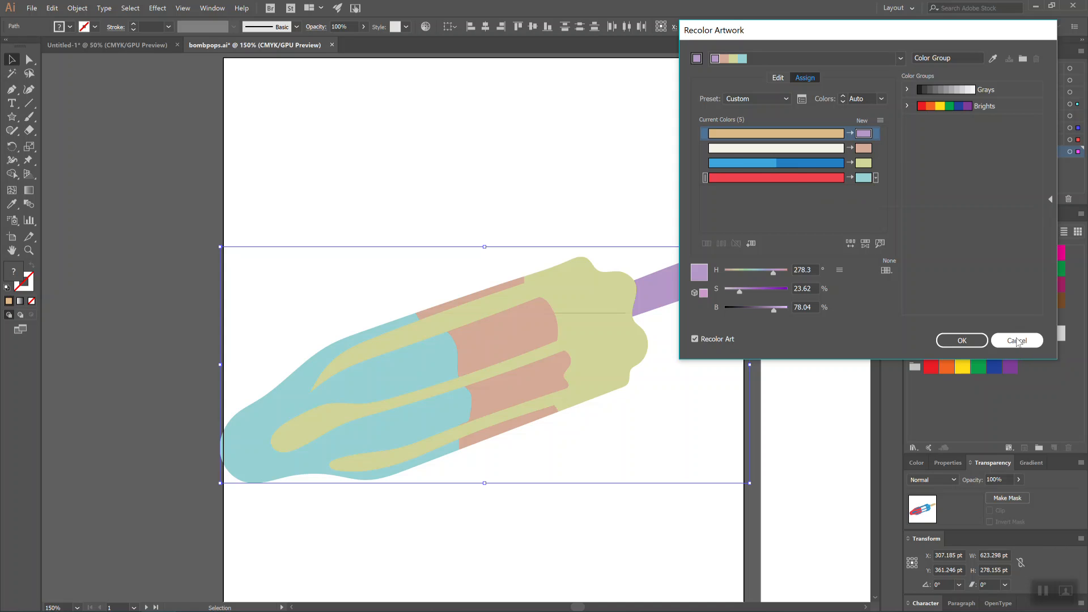
drag(742, 164, 771, 205)
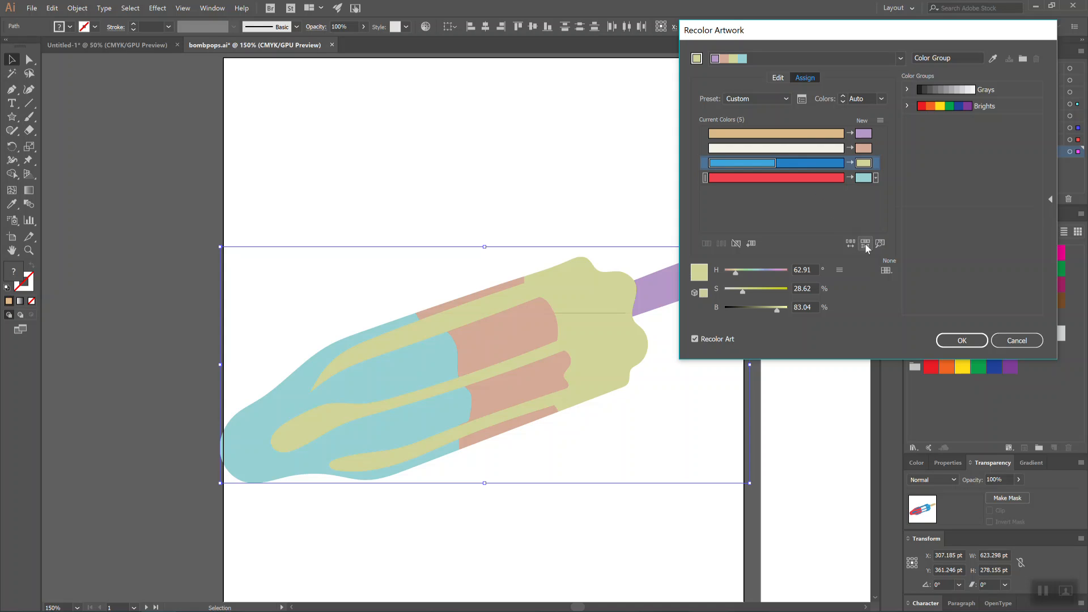
click(1017, 341)
click(267, 202)
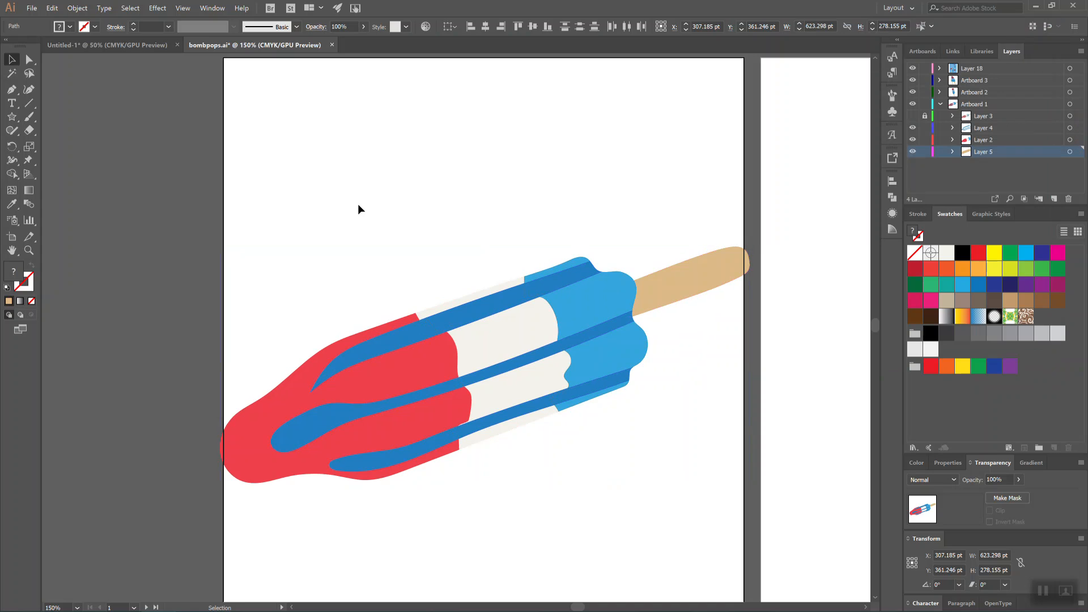
Select the whole popsicle, reopen Recolor Artwork with the color wheel, and set the stick's tan to 82% saturation and 85% brightness.
drag(513, 404, 798, 502)
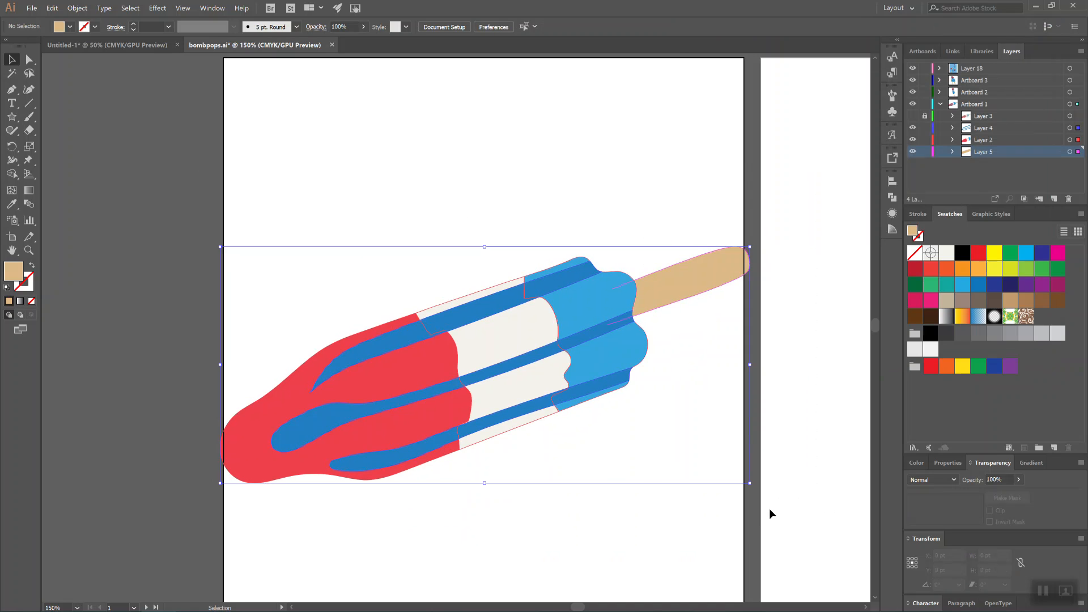
click(425, 27)
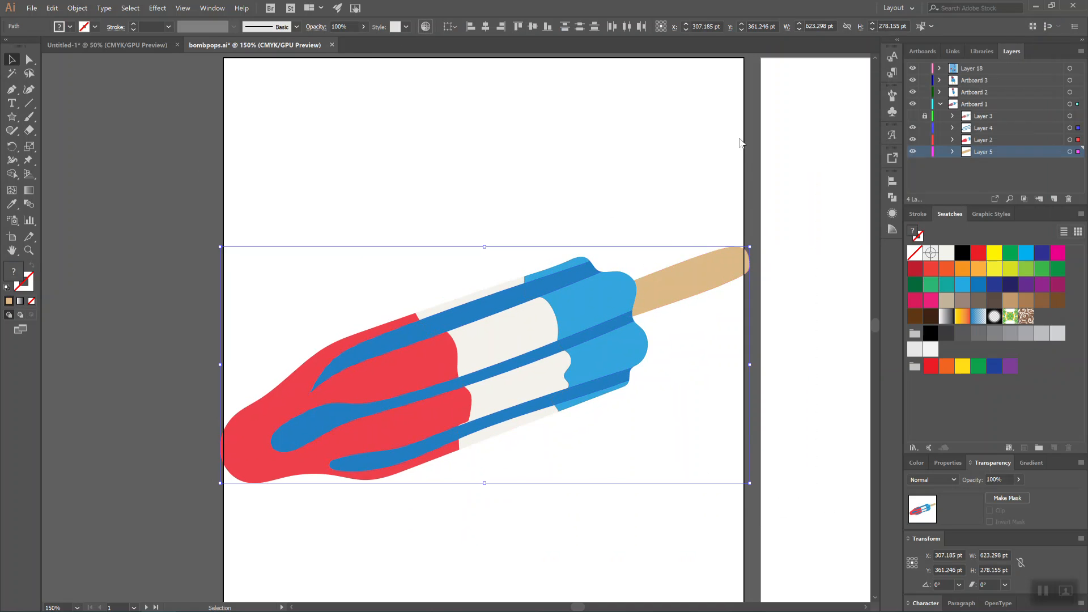
click(777, 79)
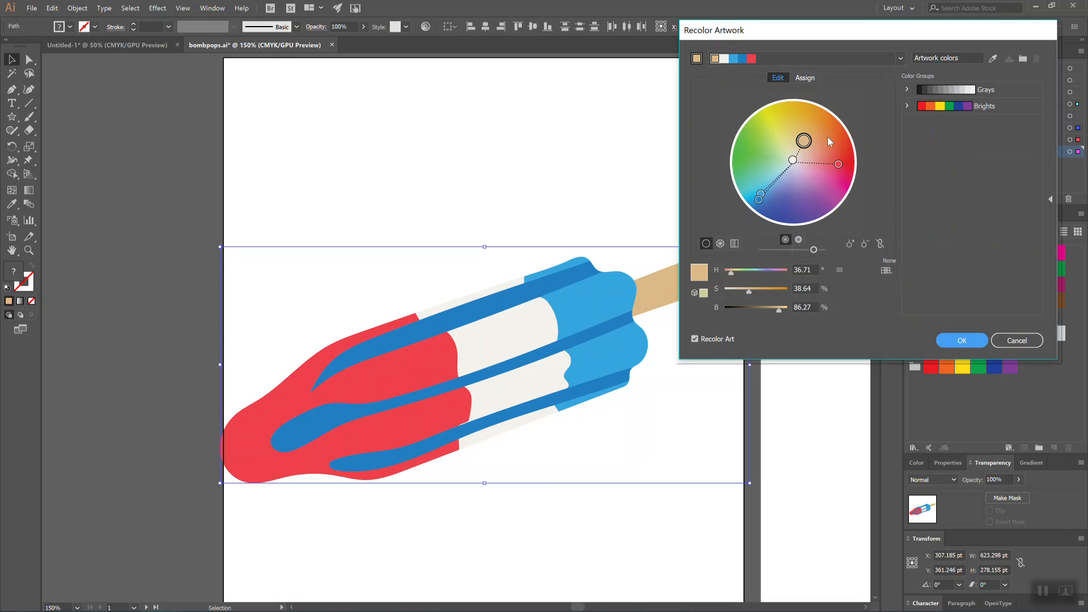
mouse_move(780, 311)
mouse_down()
mouse_move(751, 311)
mouse_move(778, 312)
mouse_move(774, 294)
mouse_up()
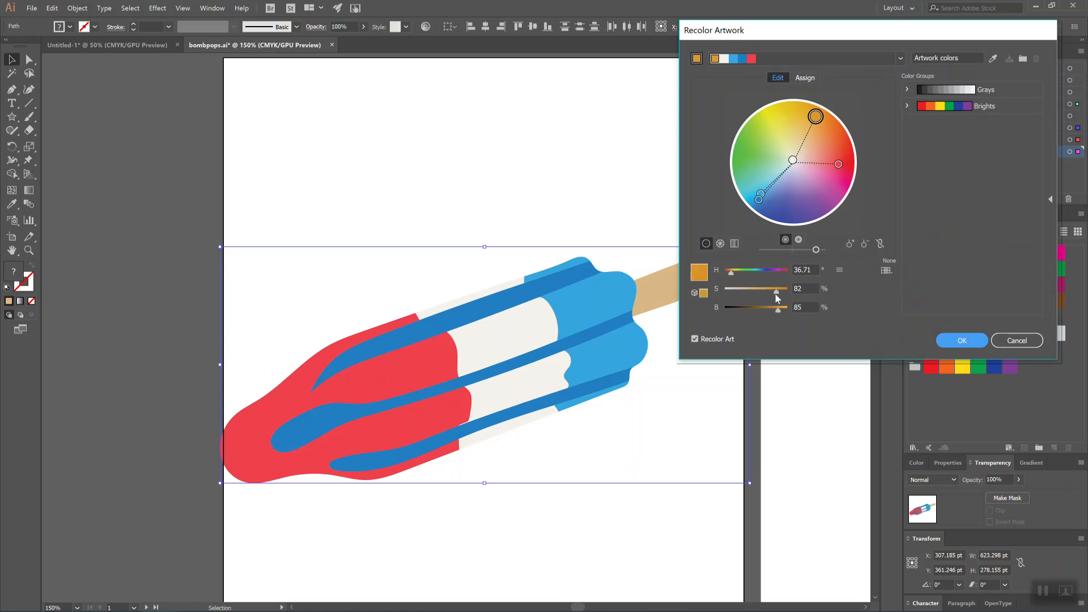
Shift the popsicle's red to hot pink on the color wheel, accept the recoloring and deselect the artwork.
drag(838, 164, 840, 174)
click(972, 339)
click(712, 182)
key(ctrl+minus)
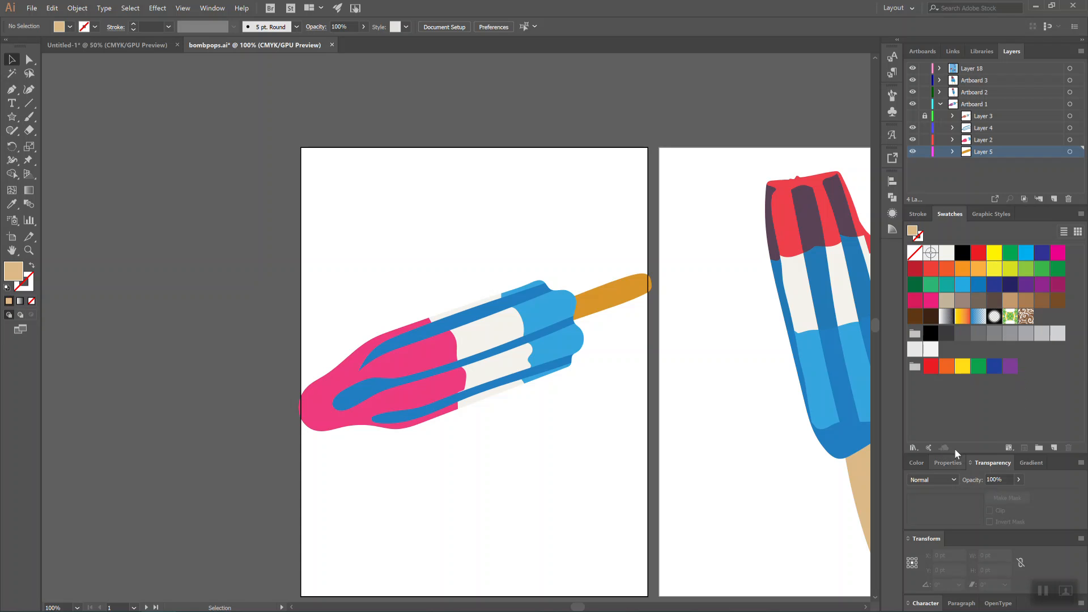
Open the Complementary swatch library from the Scientific group, enlarge it to view its color groups, and close it.
click(923, 448)
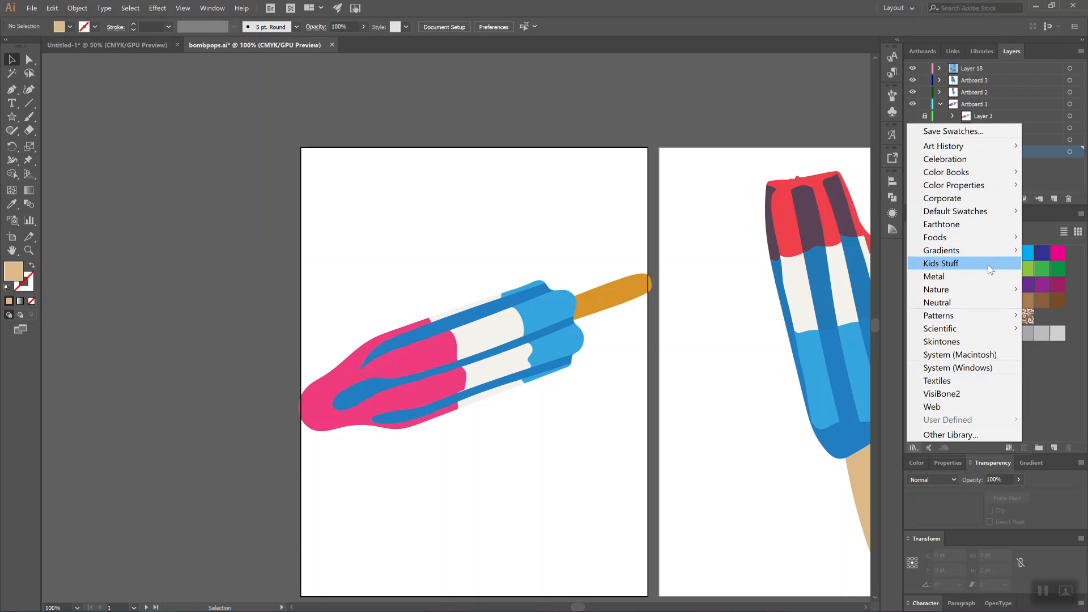
mouse_move(972, 327)
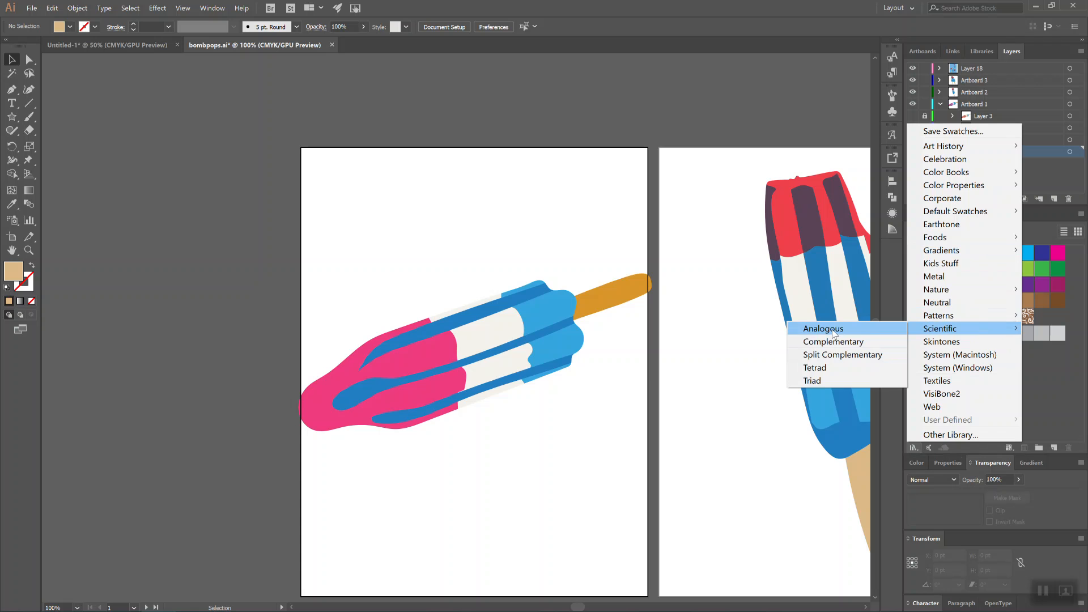
click(840, 342)
drag(585, 290, 632, 125)
drag(686, 216, 815, 382)
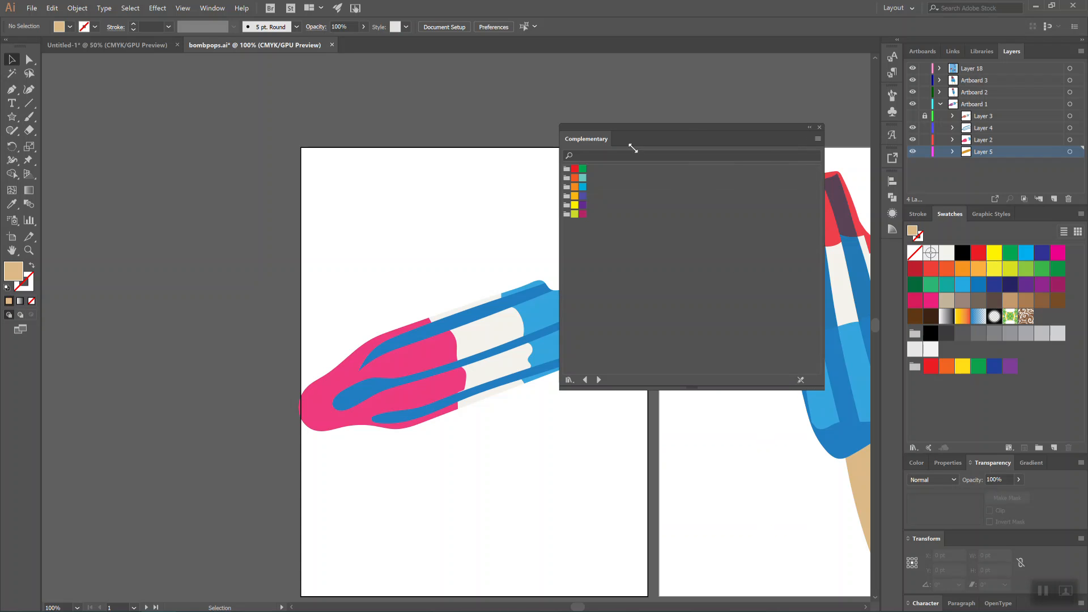
click(819, 127)
Open the Skintones swatch library, place it beside the first artboard, and resize it to a compact panel.
click(914, 448)
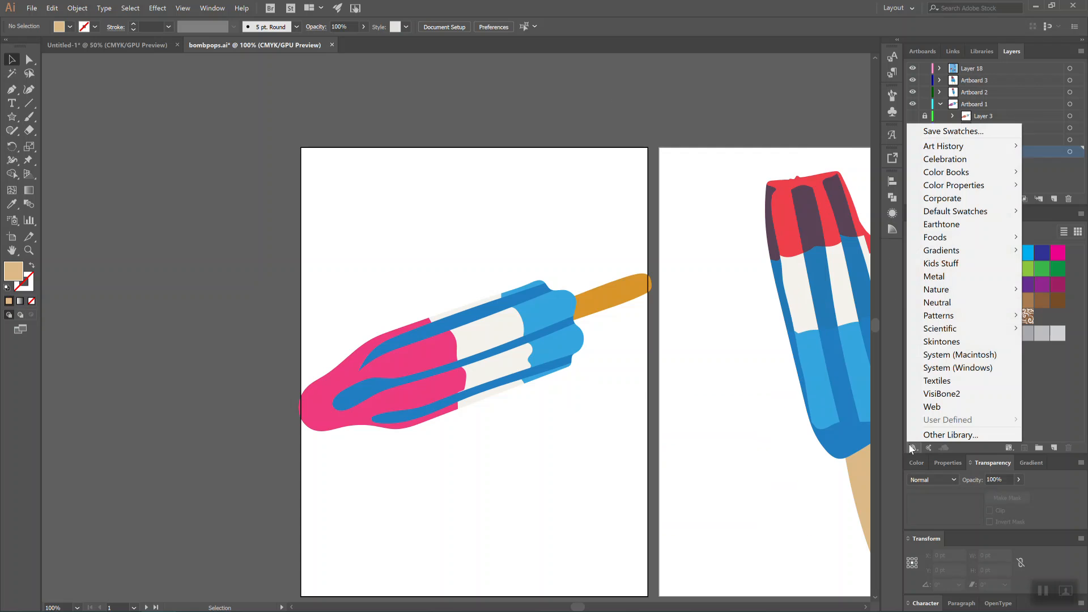
mouse_move(945, 329)
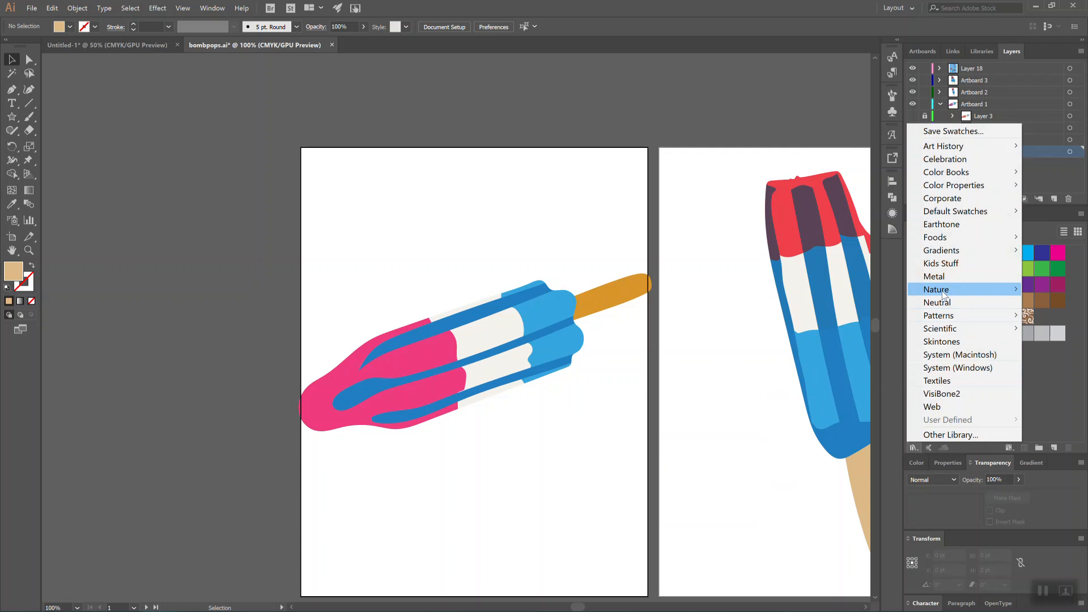
mouse_move(945, 293)
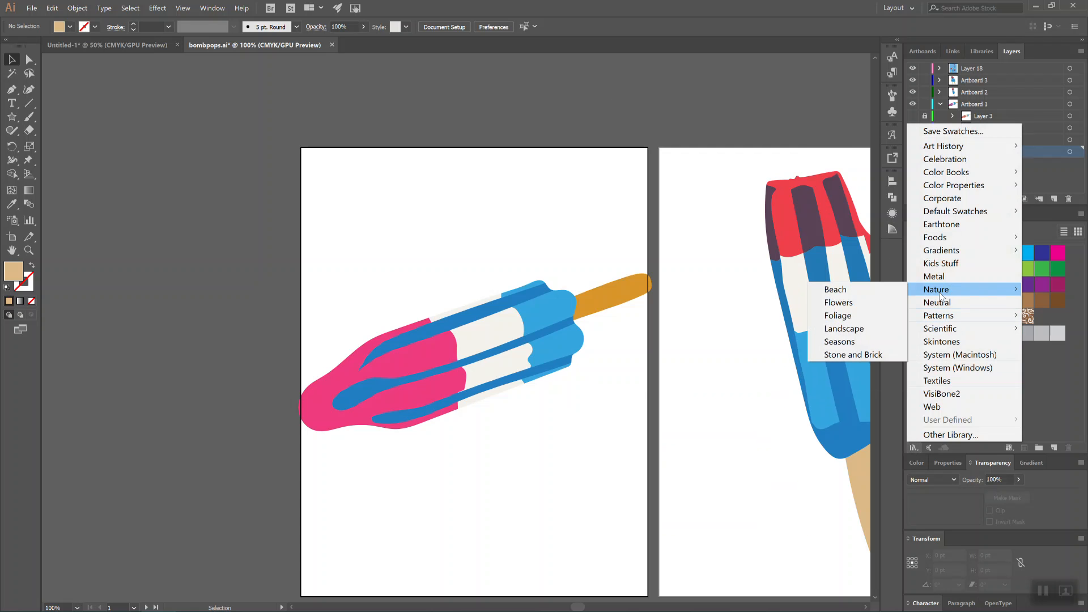
click(948, 342)
drag(691, 215, 830, 358)
drag(732, 131, 333, 90)
drag(426, 318, 295, 240)
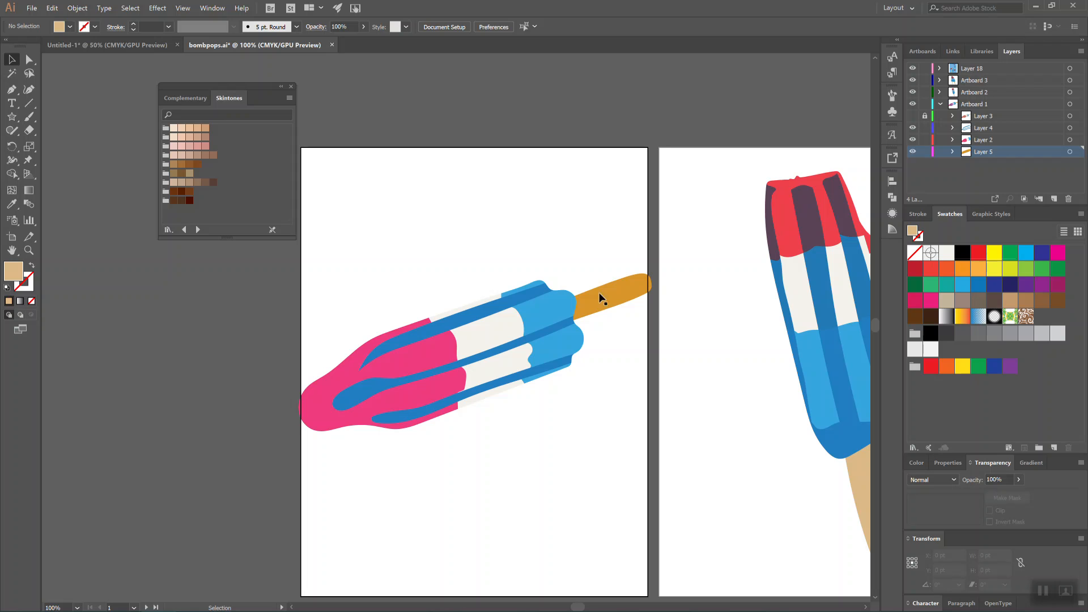
Fill the second popsicle's light blue stick-end section with the second swatch of the fifth Skintones color group, and deselect it.
click(816, 397)
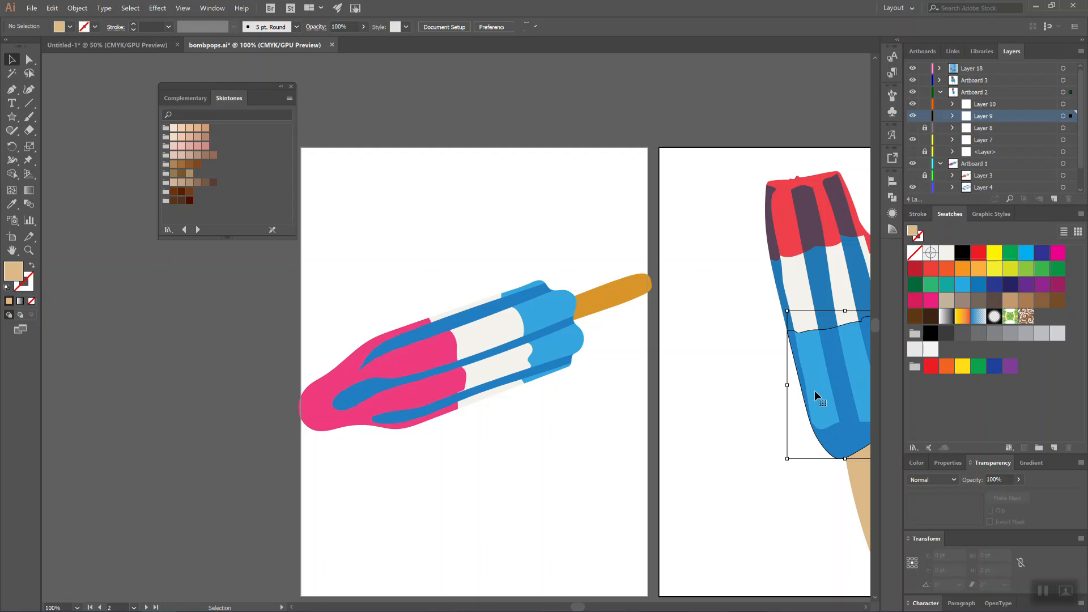
click(181, 166)
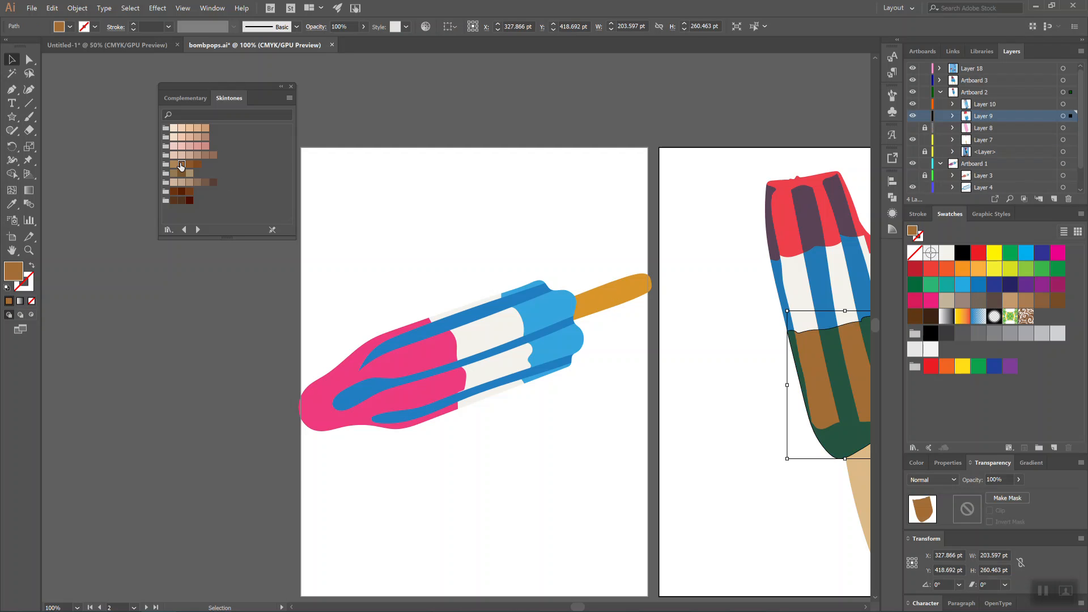
click(715, 390)
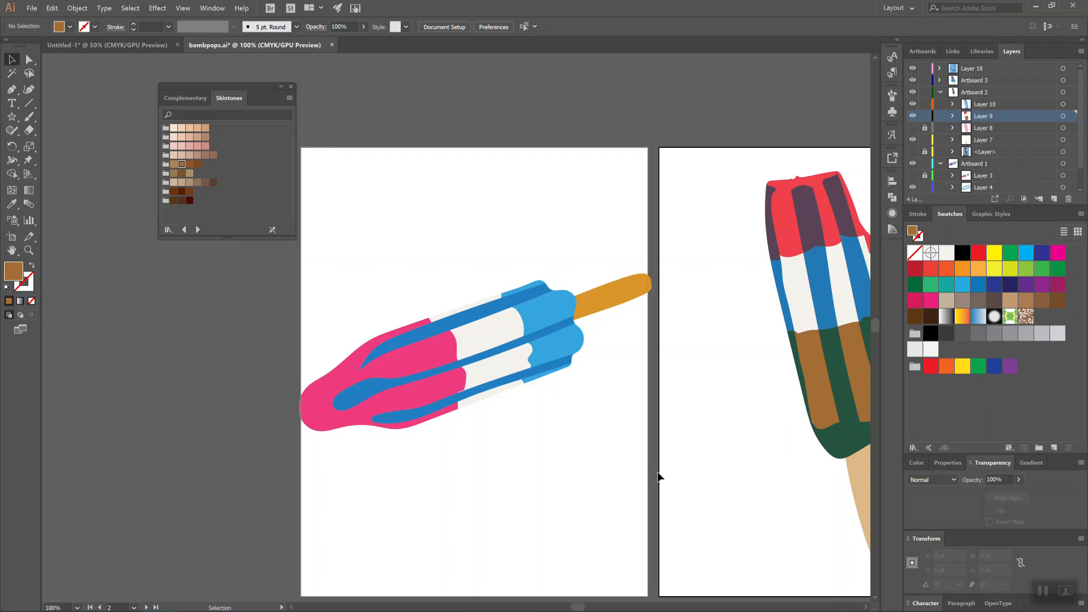
Undo the brown fill on the second popsicle, deselect it, and close the Skintones swatch library.
key(ctrl+z)
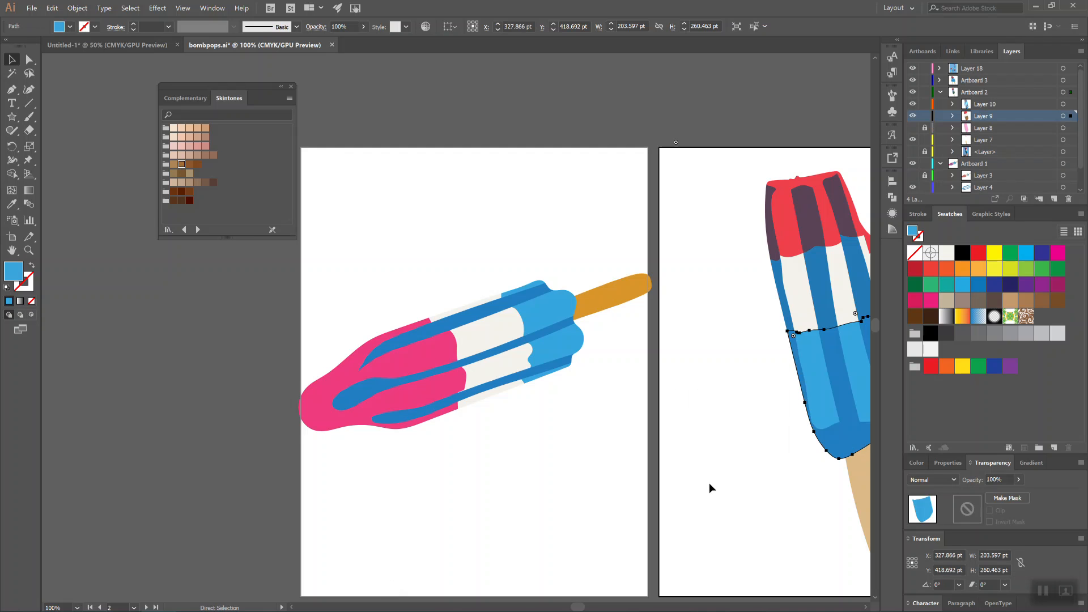
click(701, 481)
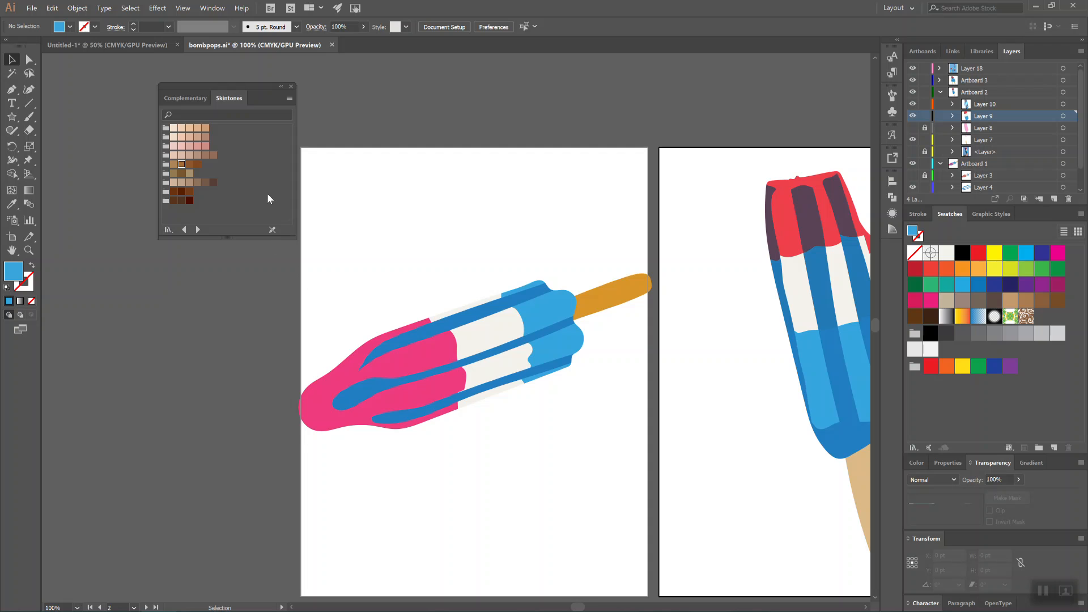
click(291, 86)
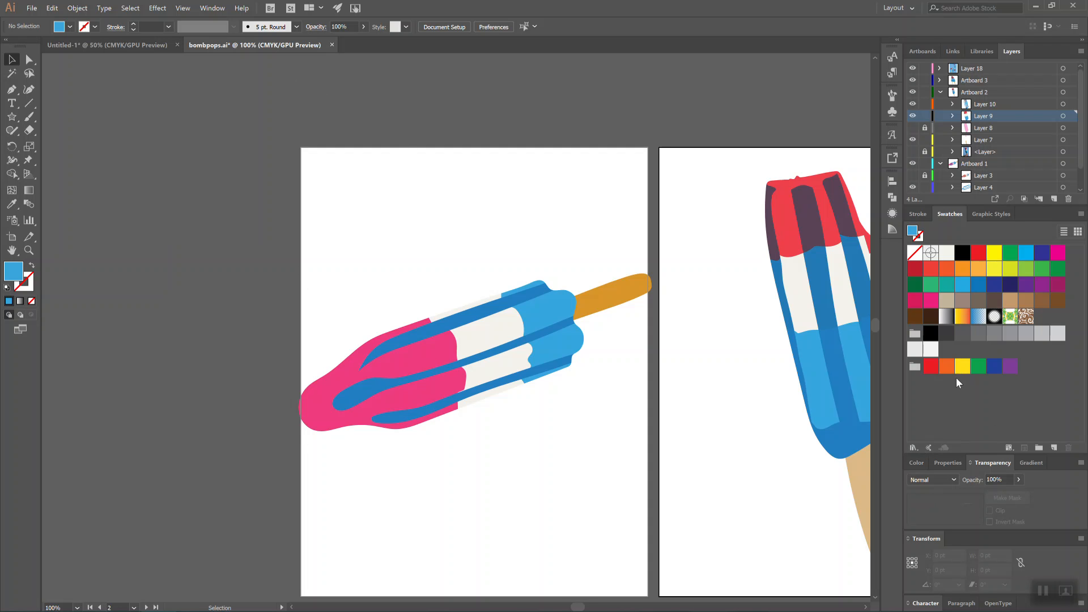
Create a color group from the first popsicle's artwork with swatches for tints included, and deselect the group.
drag(260, 253, 685, 451)
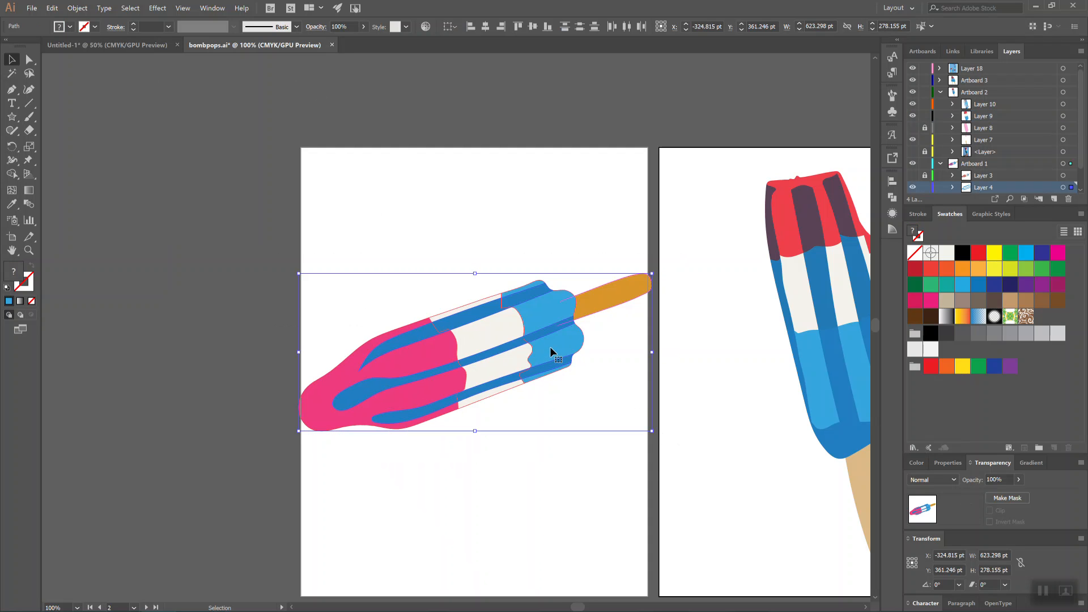
click(1039, 449)
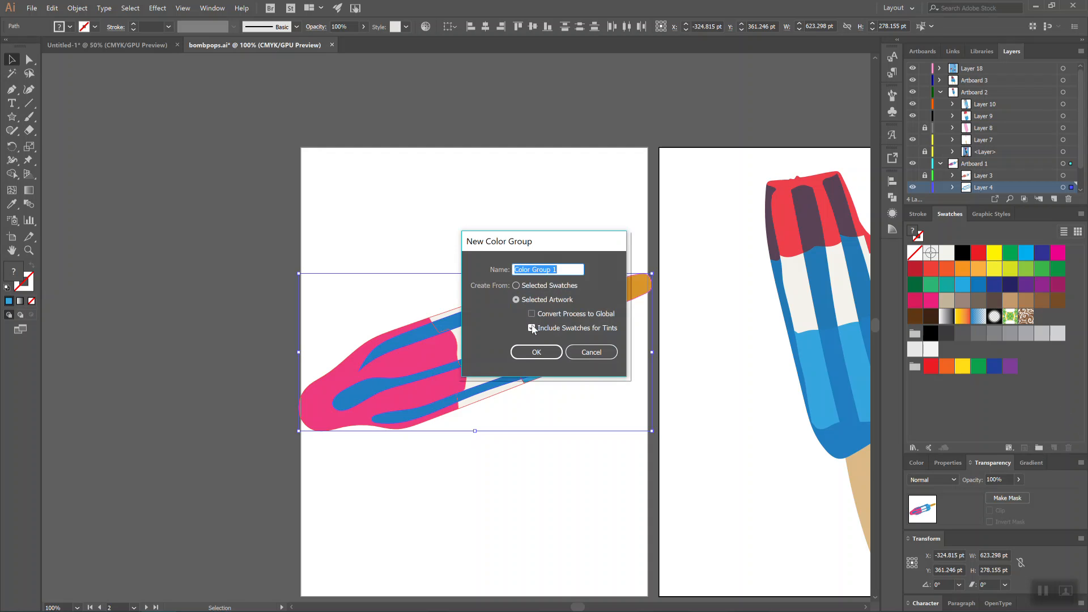
click(536, 352)
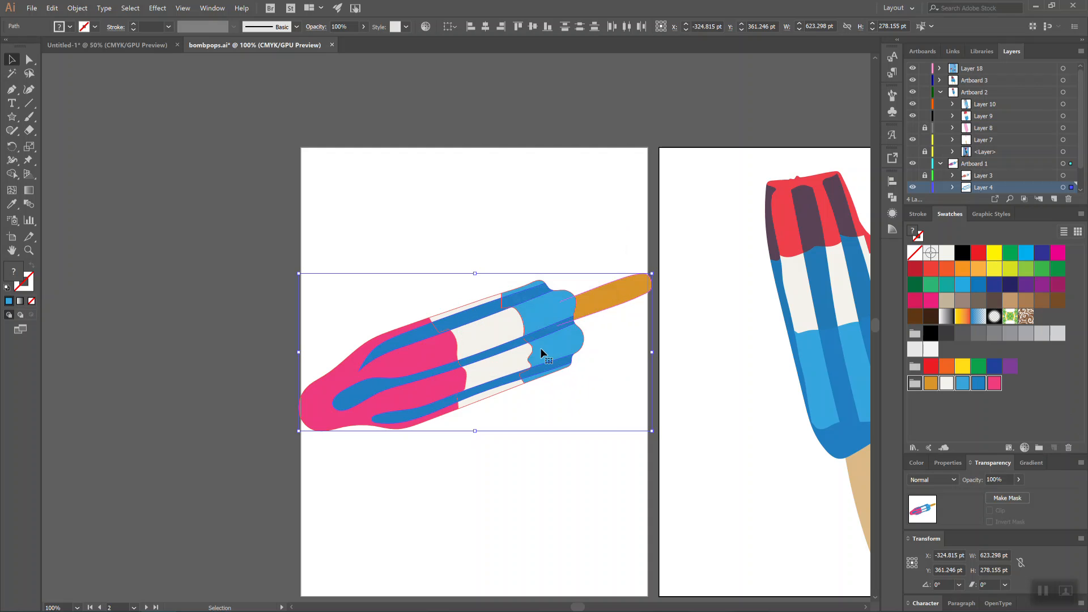
click(993, 412)
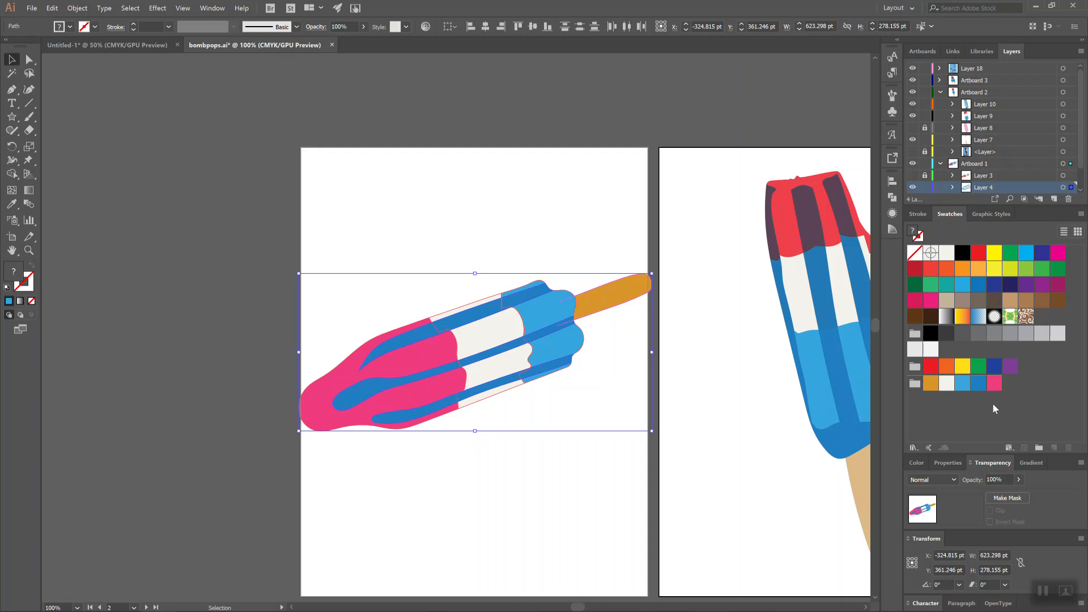
Save the first popsicle's pink tip color as a global process swatch named Bomb Pop Red.
click(421, 458)
click(420, 394)
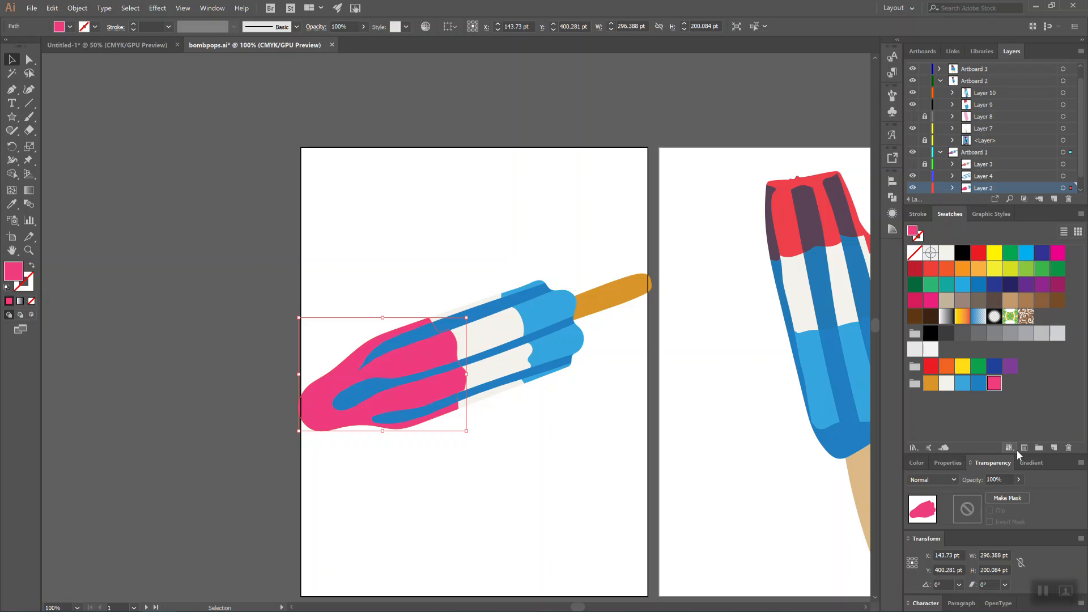
click(1055, 447)
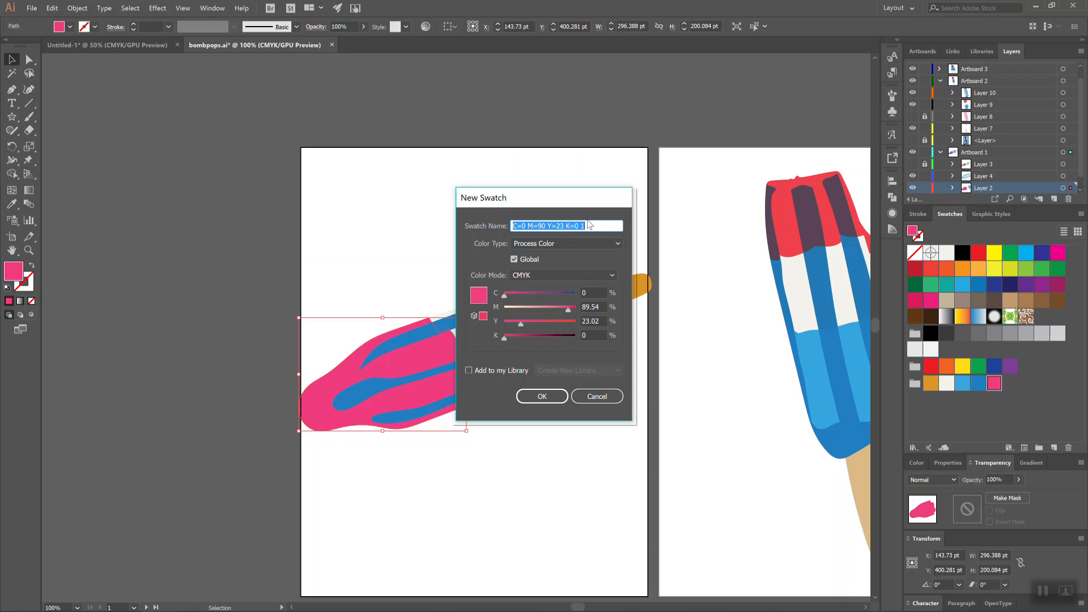
text(Bomb Pop Red)
key(Return)
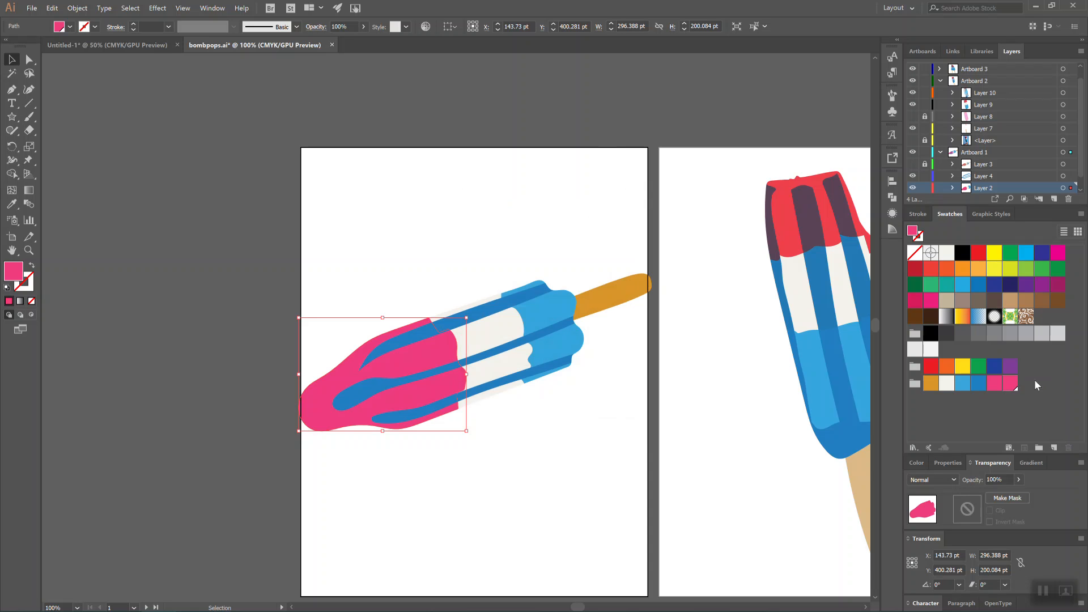
Move the global pink swatch out of the color group to follow the pattern swatches, and delete that popsicle color group.
click(1011, 384)
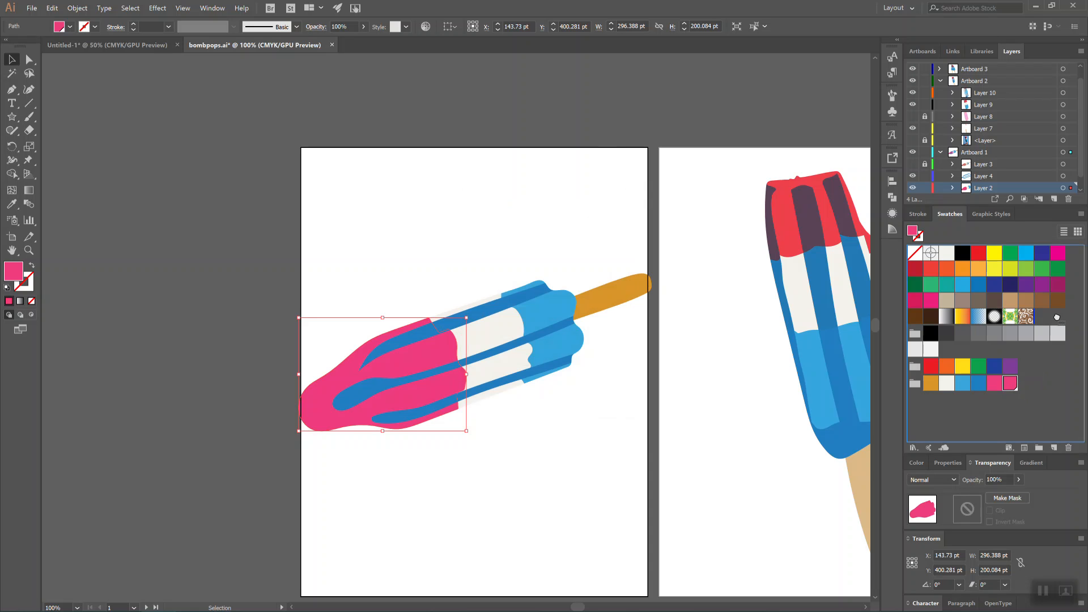
drag(1048, 318, 1046, 317)
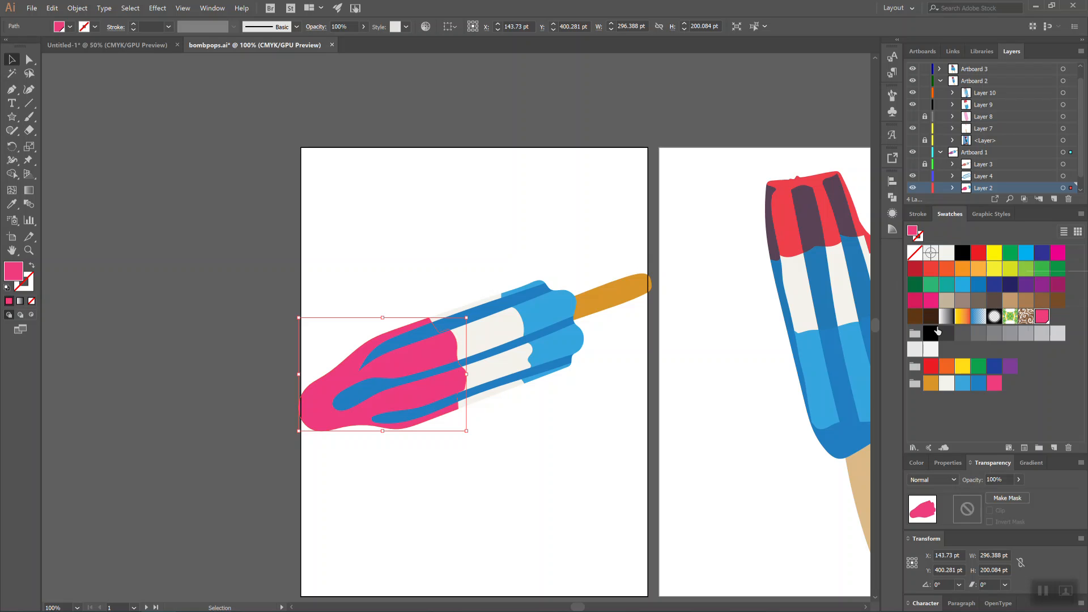
click(915, 385)
click(1069, 449)
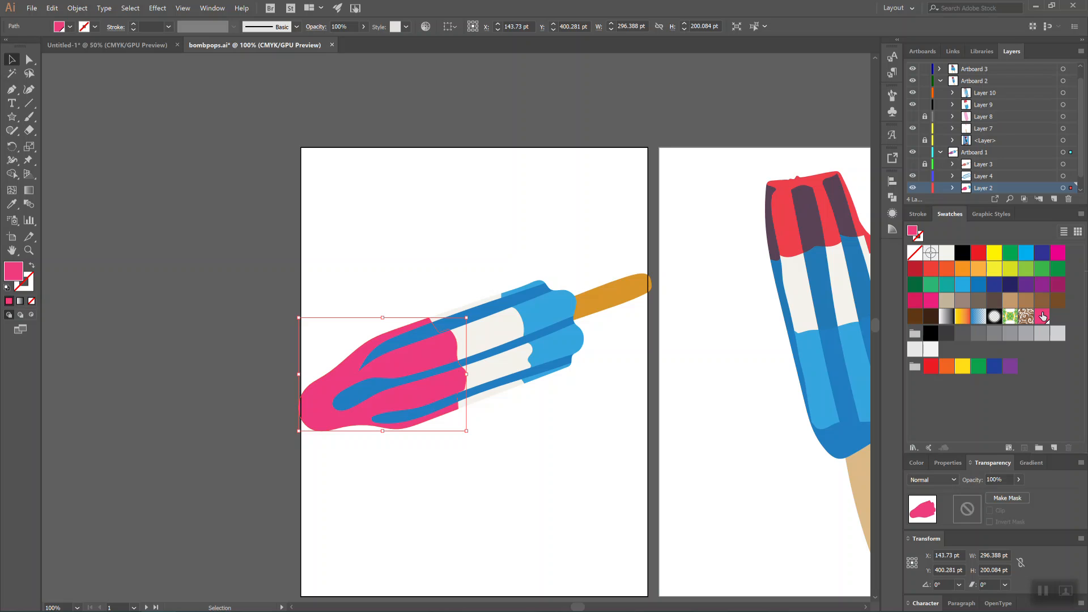
Save the dark blue of the first popsicle's middle stripe as a global process swatch with its default name.
click(372, 395)
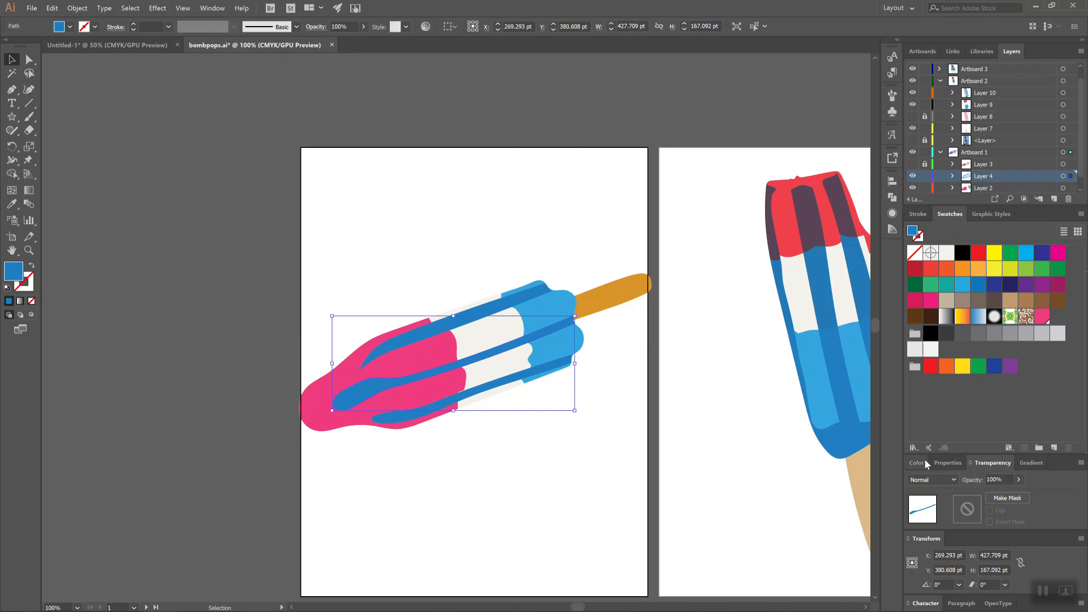
click(1055, 449)
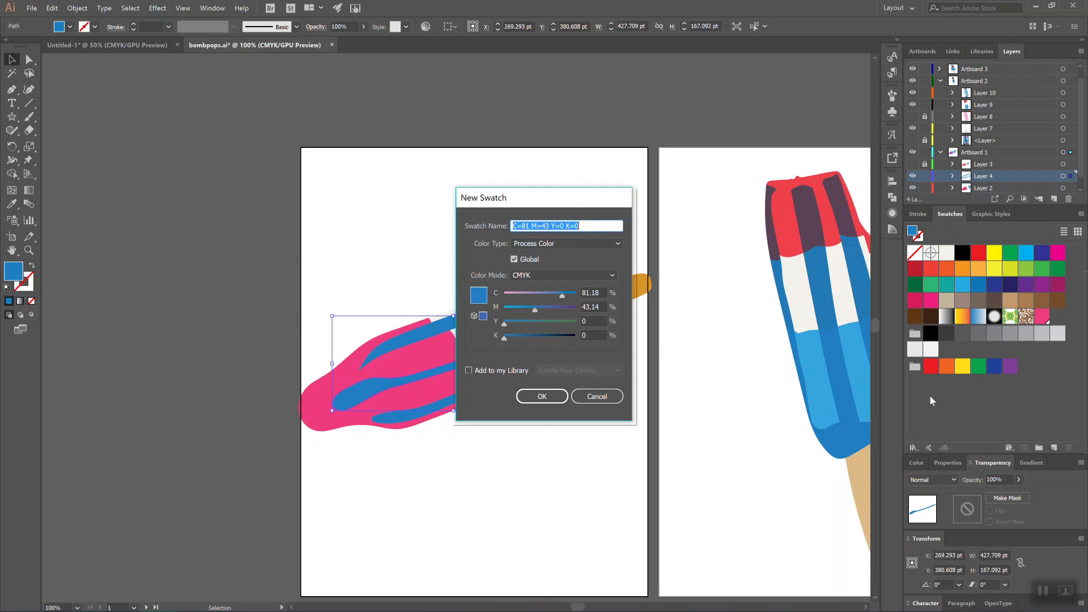
click(540, 396)
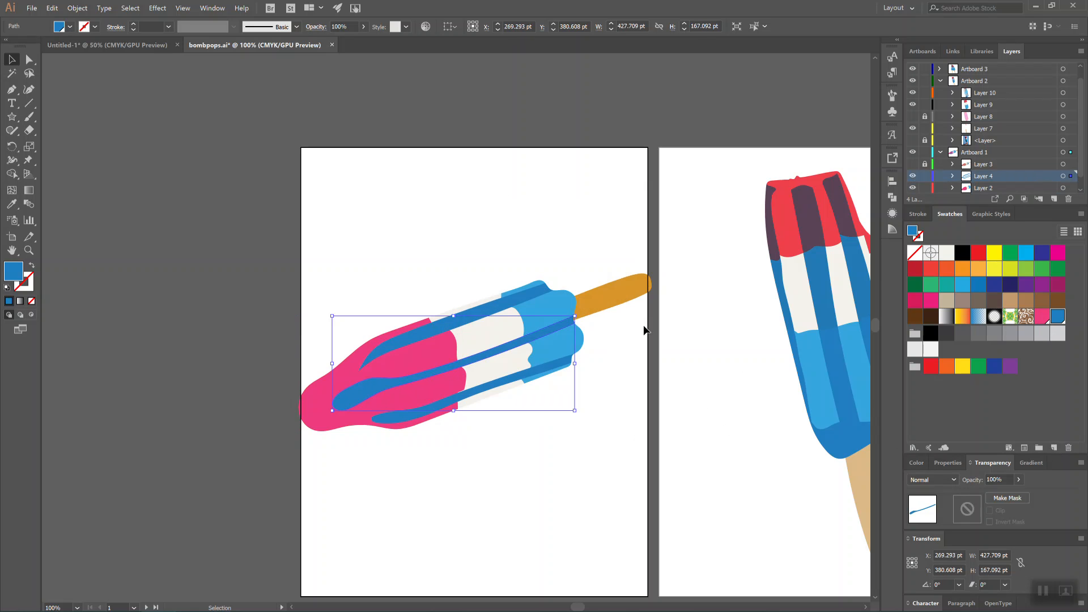
click(597, 391)
Create a color group from the whole first popsicle's artwork, keeping Include Swatches for Tints enabled and Convert Process to Global off.
drag(292, 231, 690, 463)
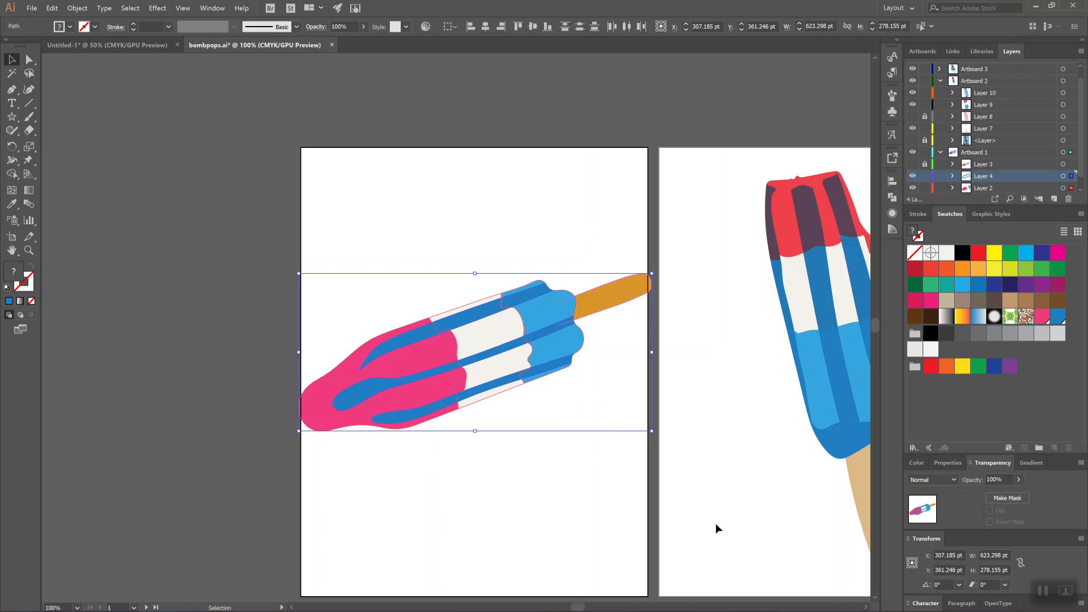
click(1042, 454)
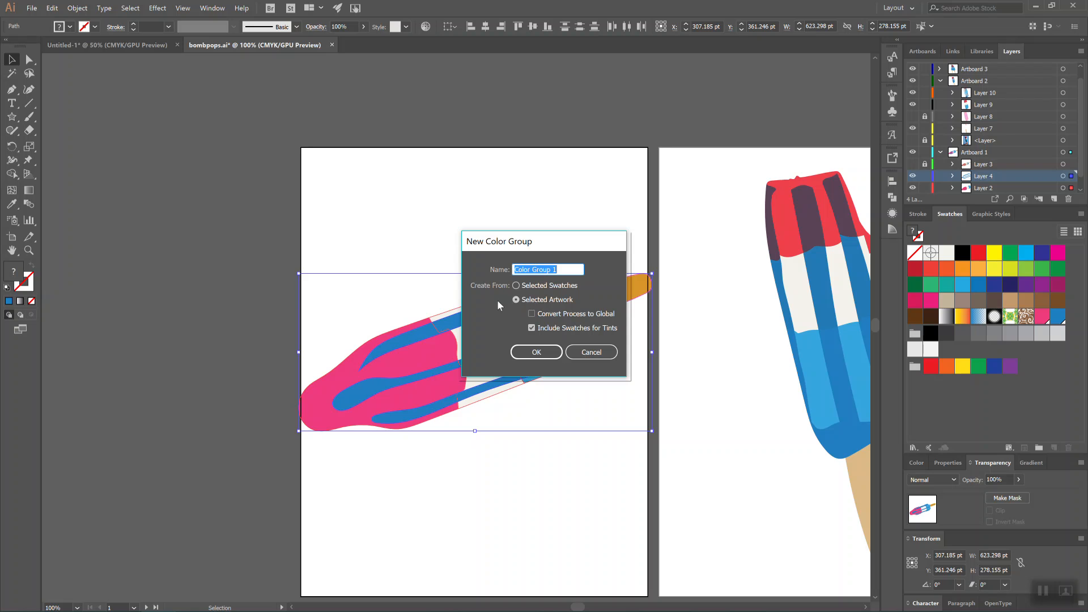
click(532, 328)
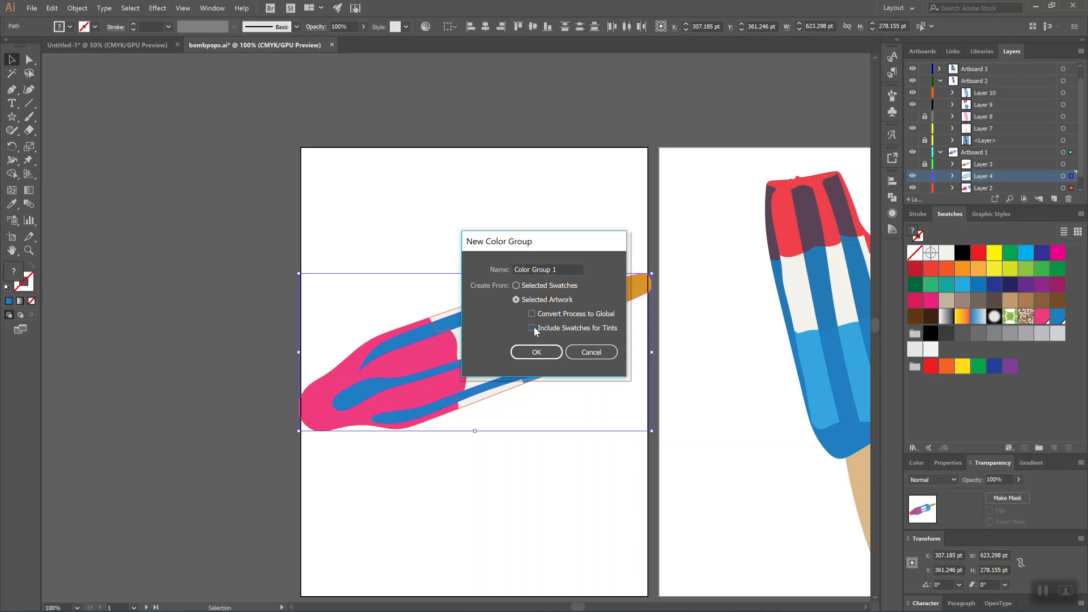
click(531, 327)
click(537, 352)
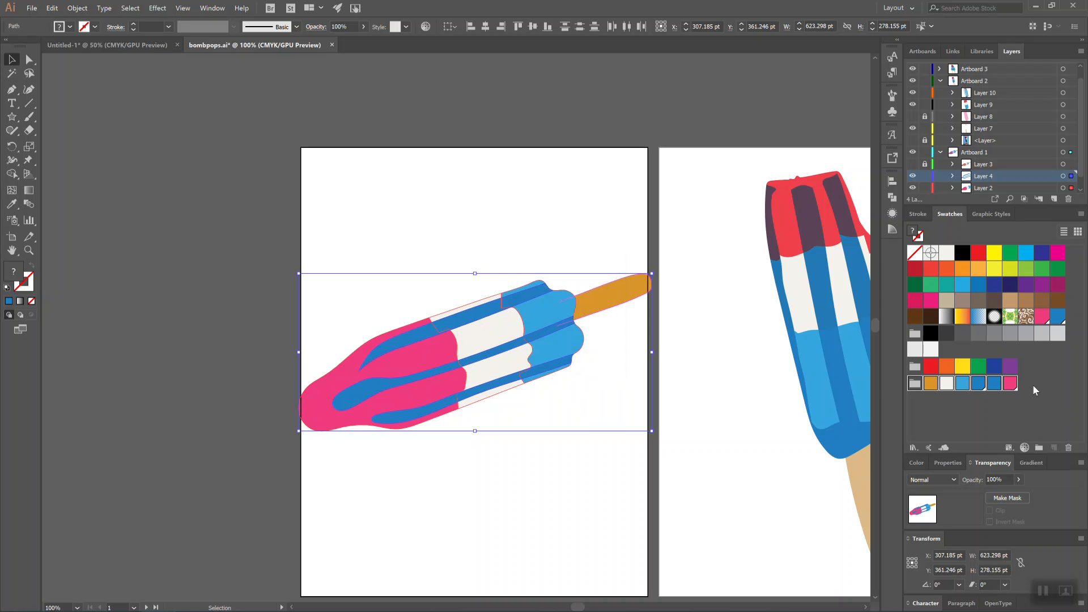
click(1021, 407)
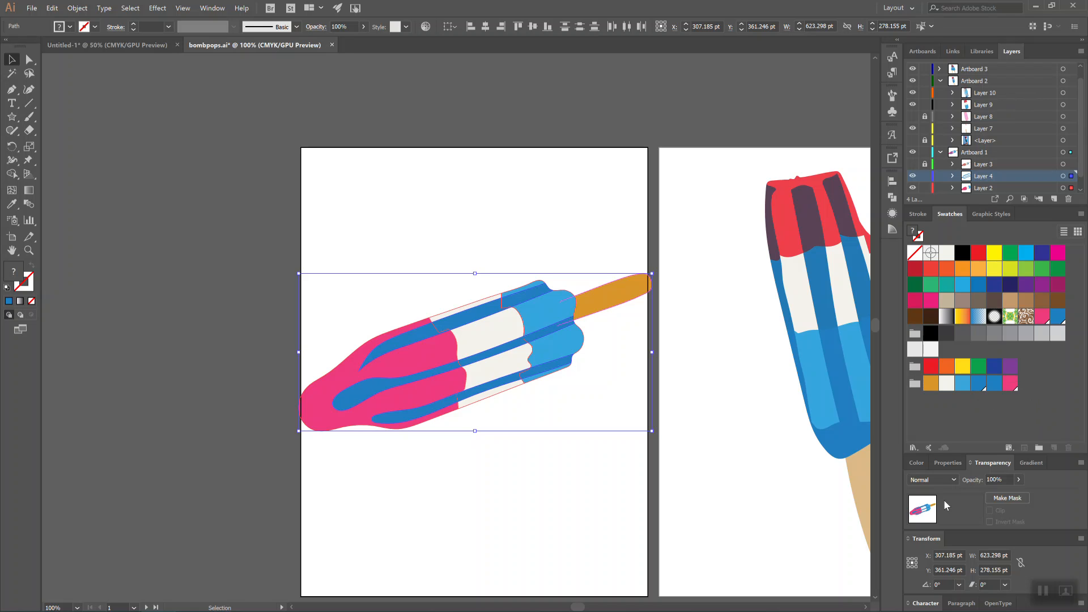
click(915, 369)
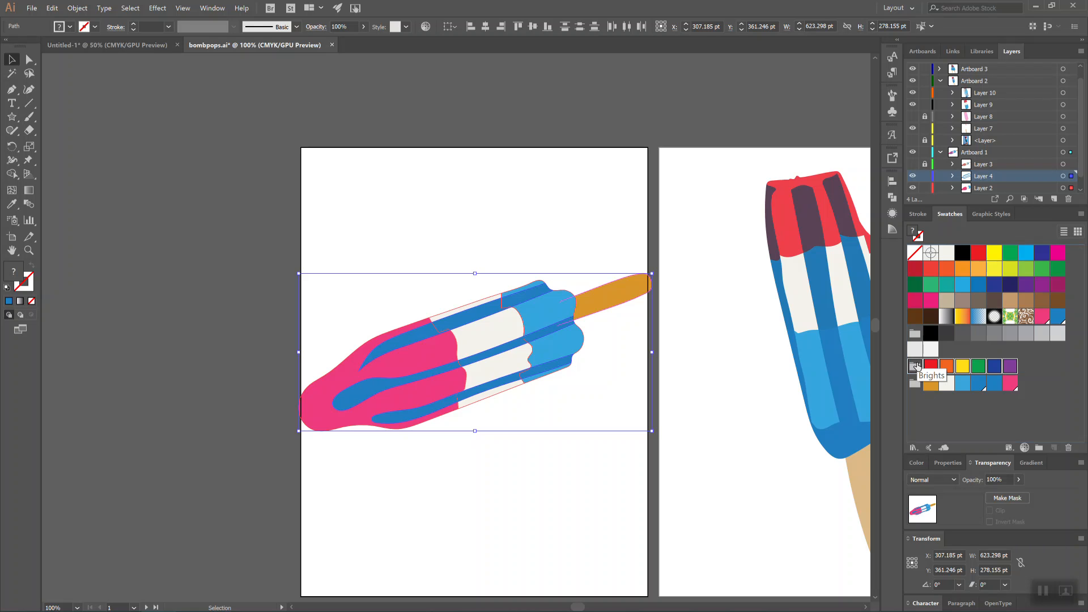
key(Delete)
key(ctrl+z)
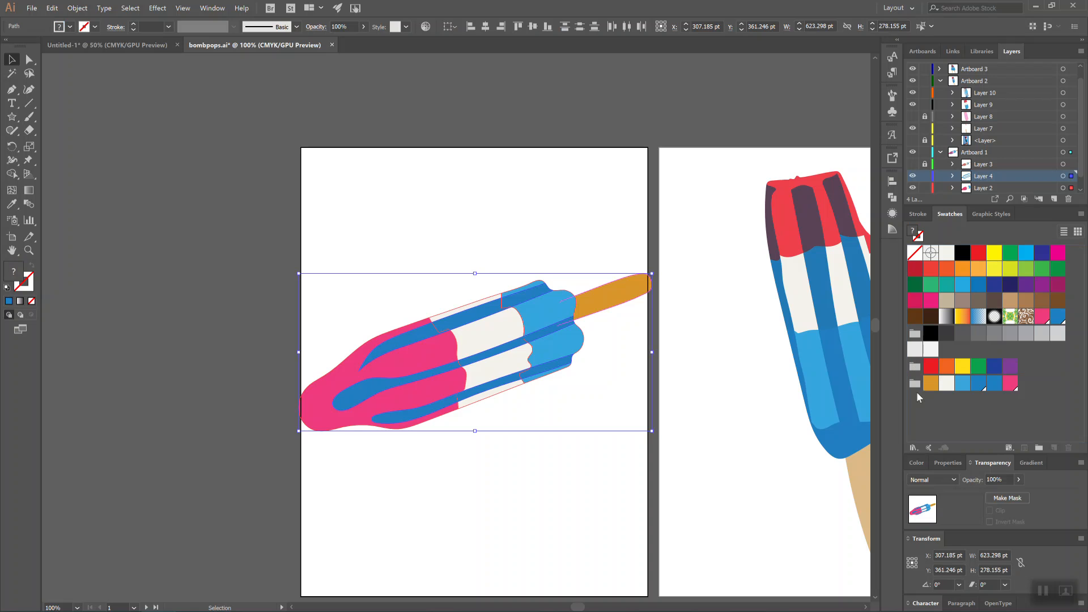
Delete the Brights and Grays color groups from the document's swatches.
click(910, 367)
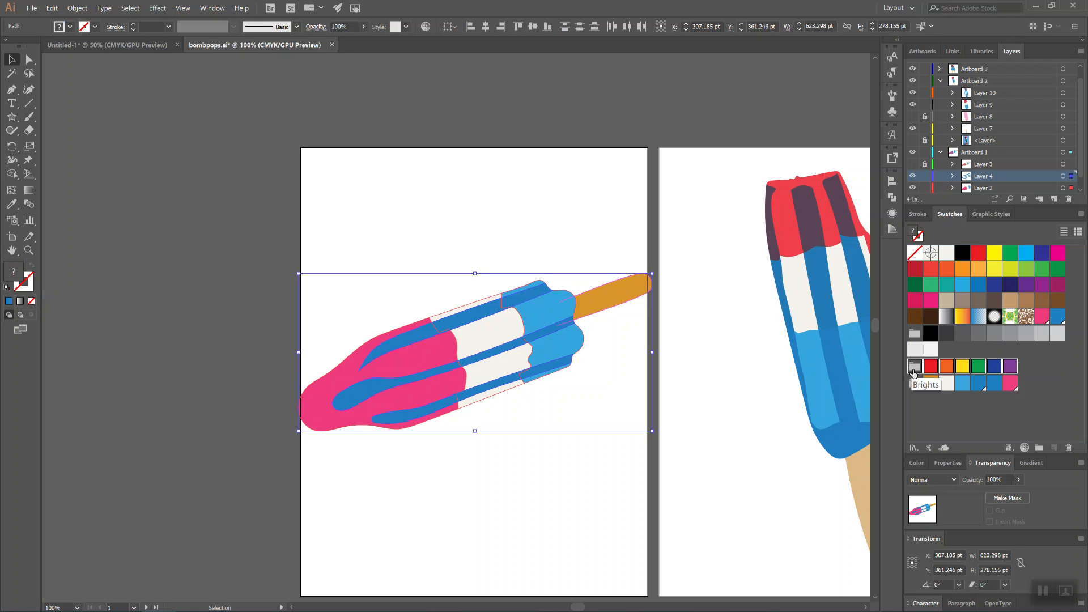
drag(911, 368, 1069, 448)
click(916, 334)
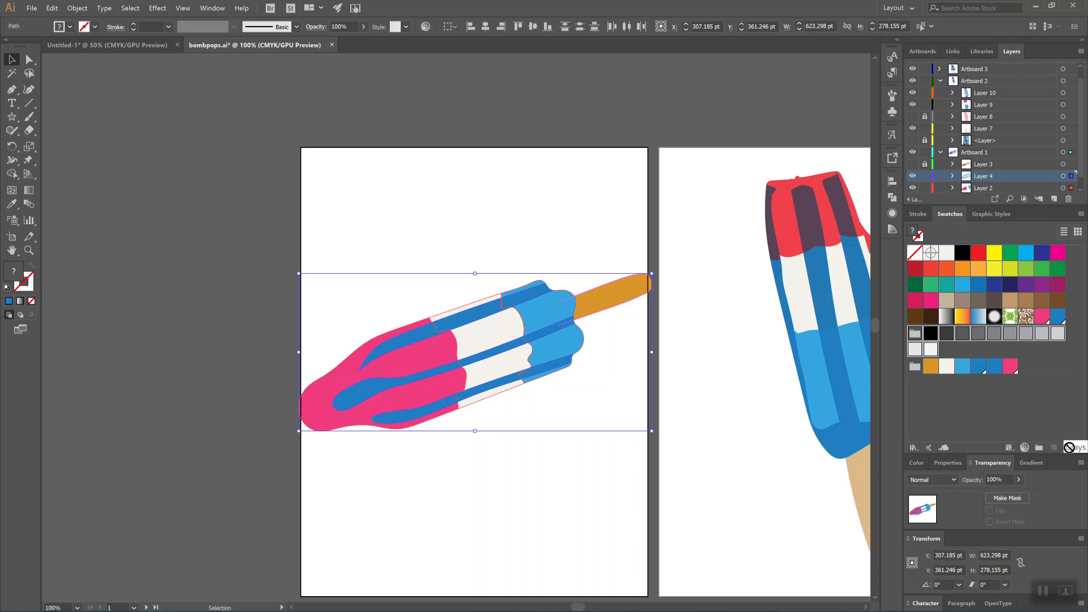
drag(927, 347, 1069, 446)
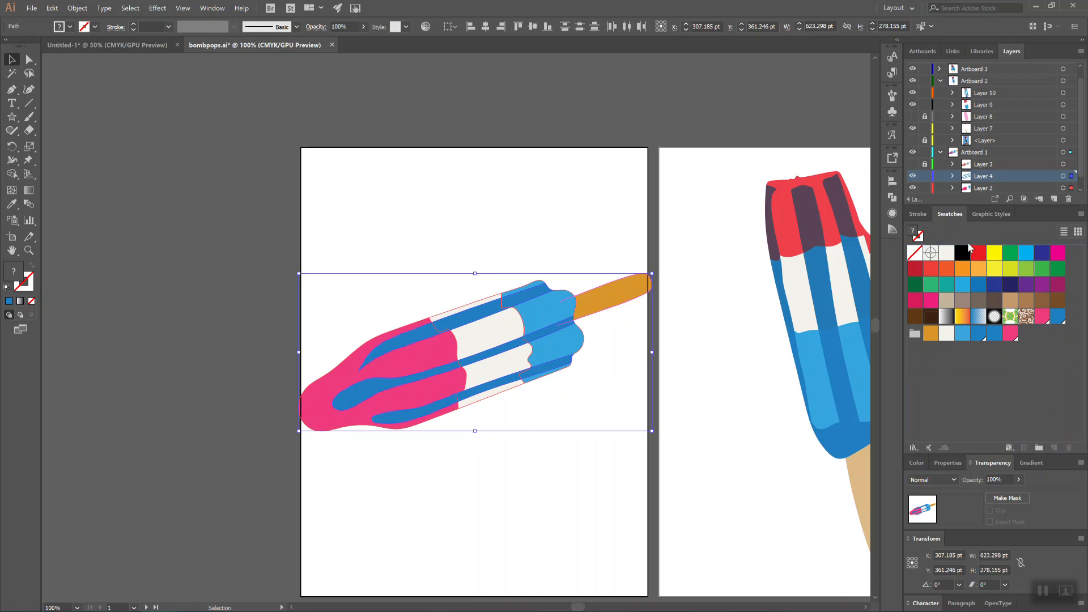
Deselect the popsicle and delete all ungrouped swatches from White to the global blue, keeping only the popsicle color group.
click(949, 254)
key(ctrl+z)
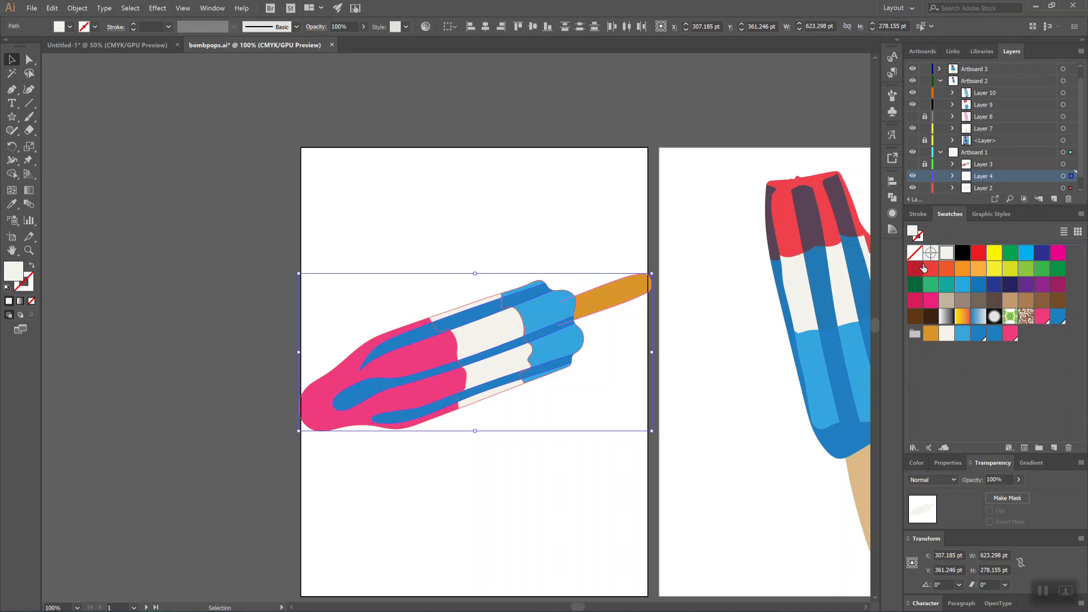
click(445, 211)
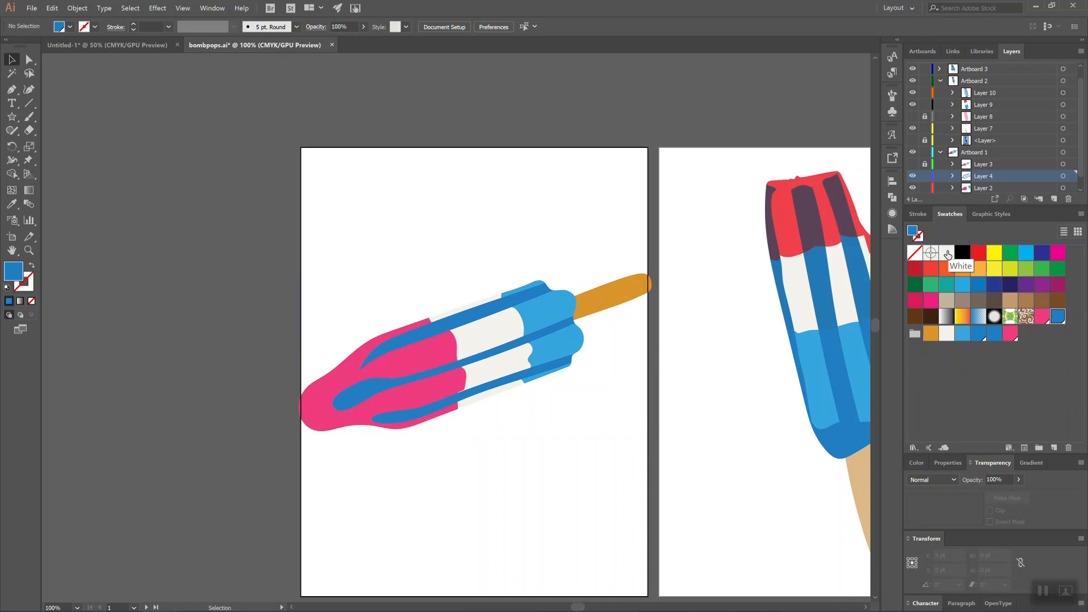
click(947, 255)
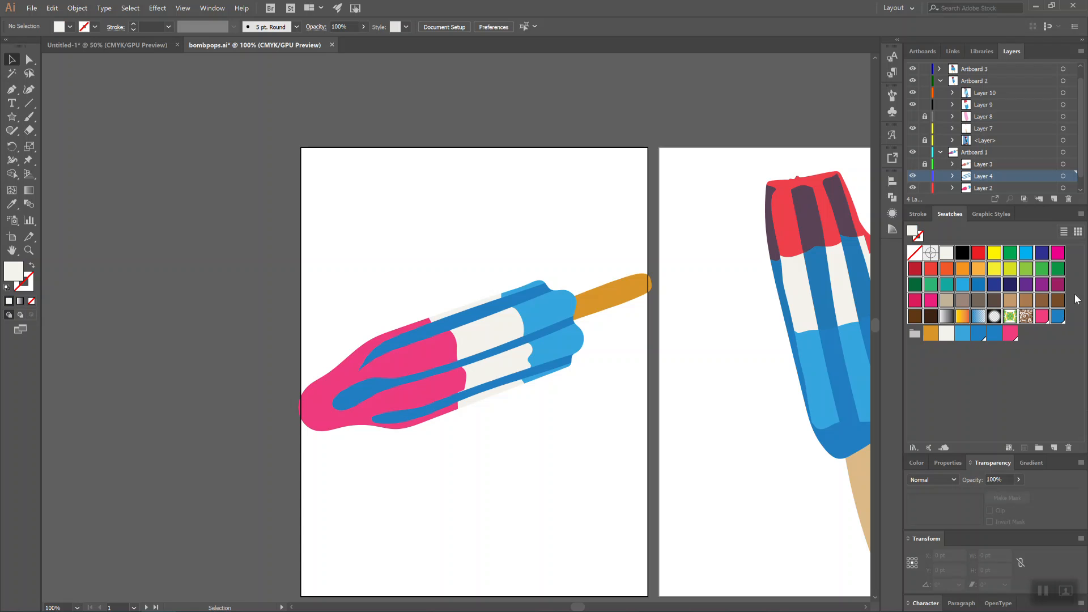
drag(1024, 290, 1069, 448)
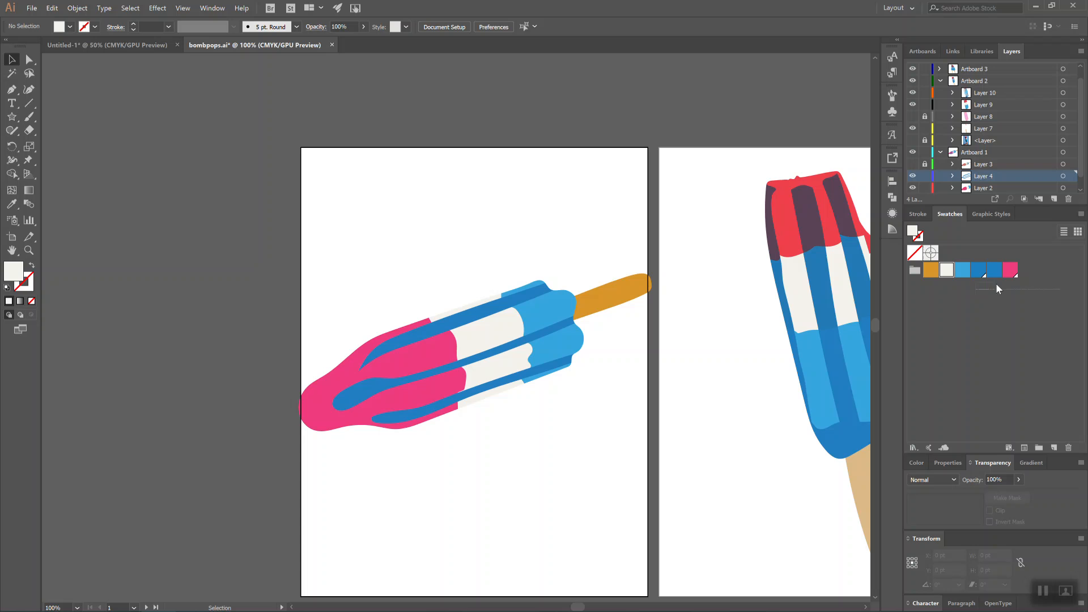
click(1002, 308)
Save the popsicle swatches as a swatch library file named Bomb Pop Swatch Library in the default Swatches folder.
click(915, 449)
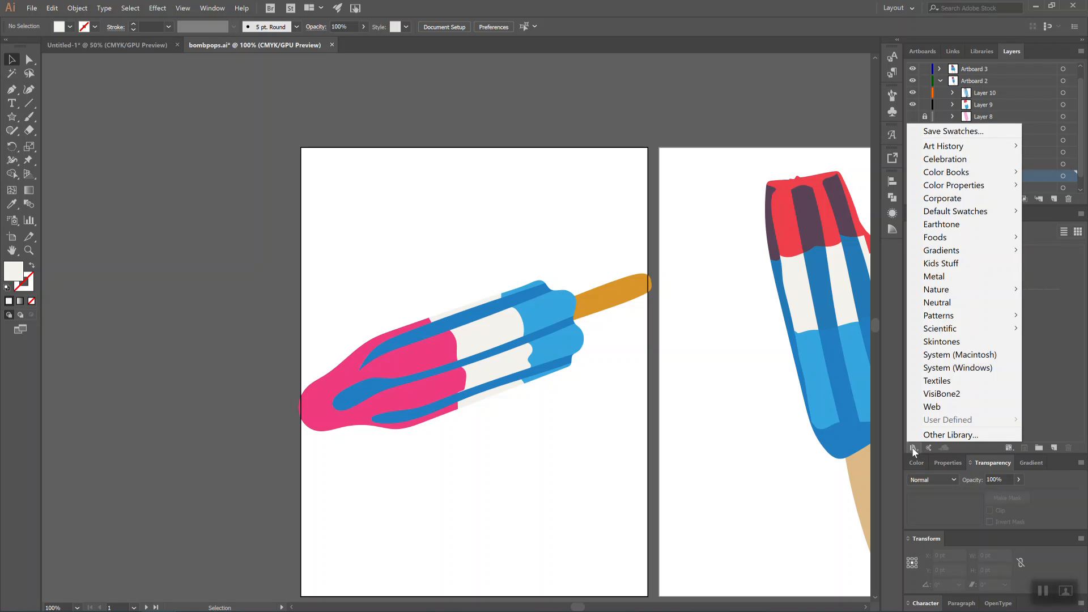
click(952, 134)
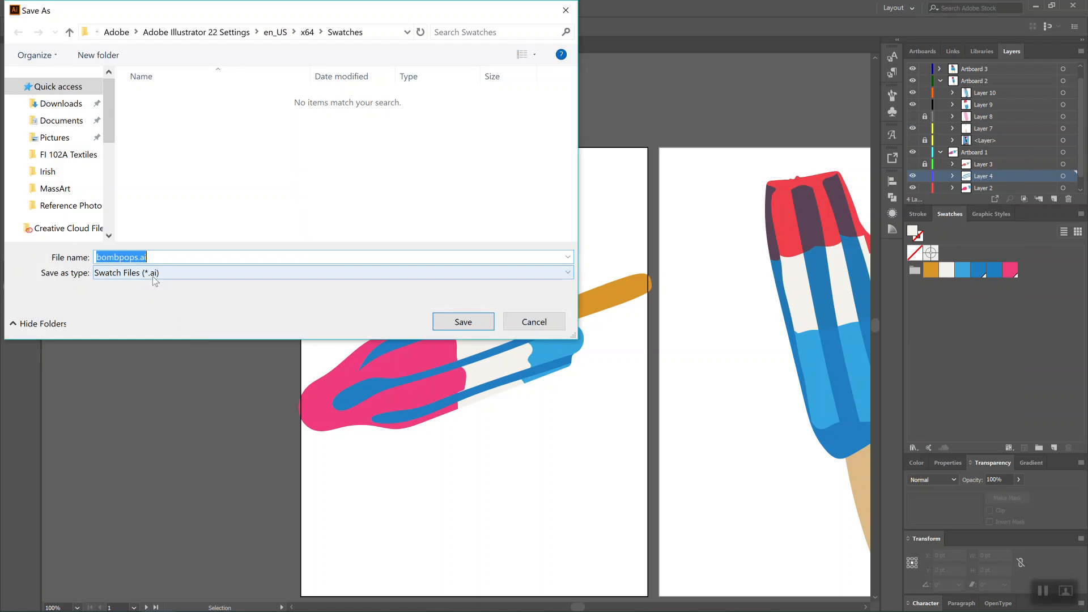
click(154, 280)
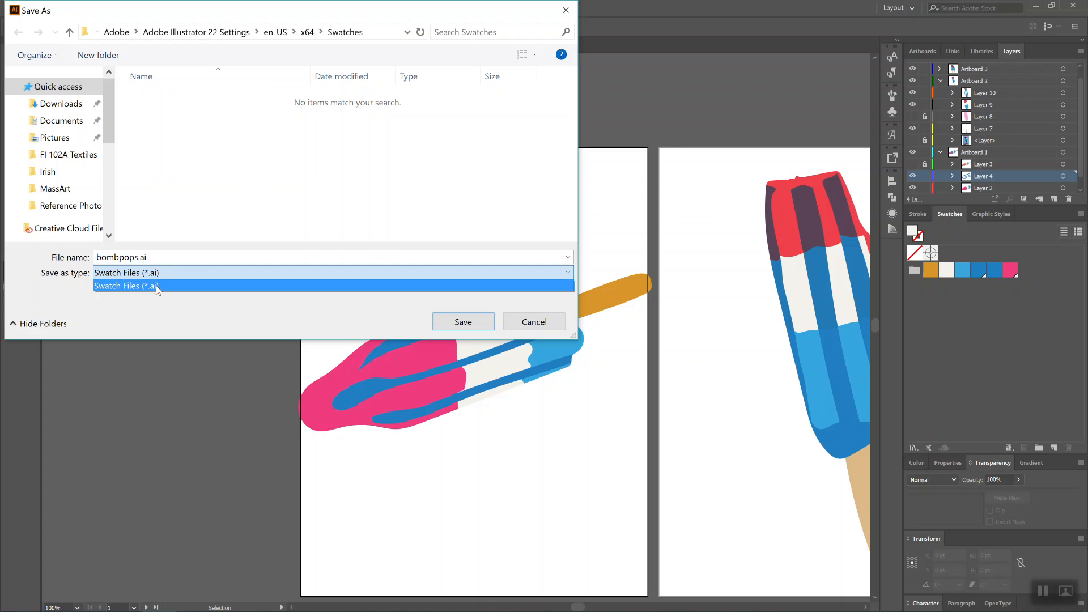
click(139, 260)
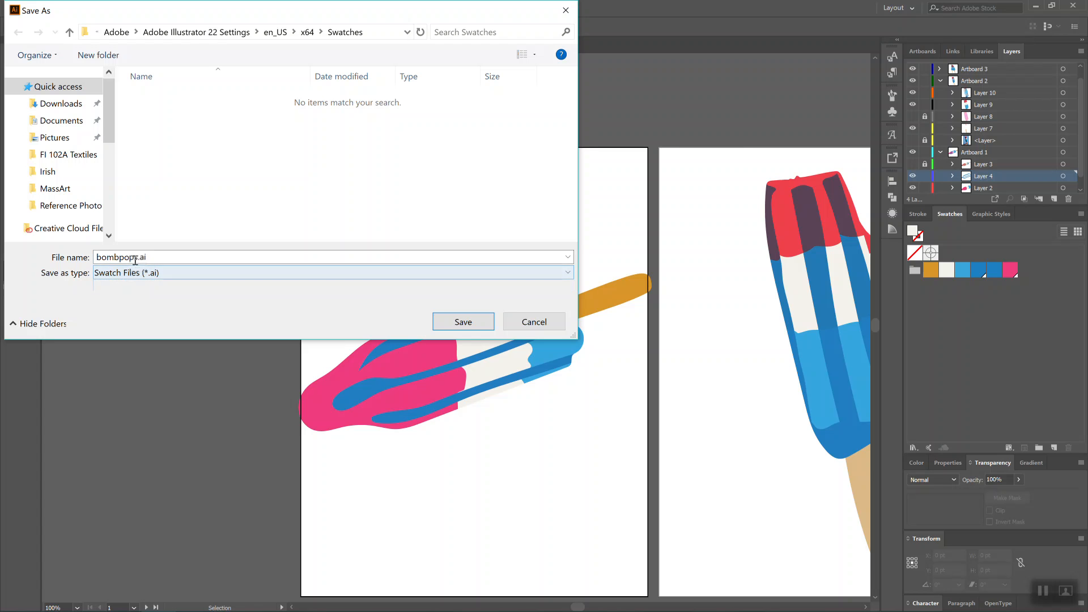
double_click(139, 259)
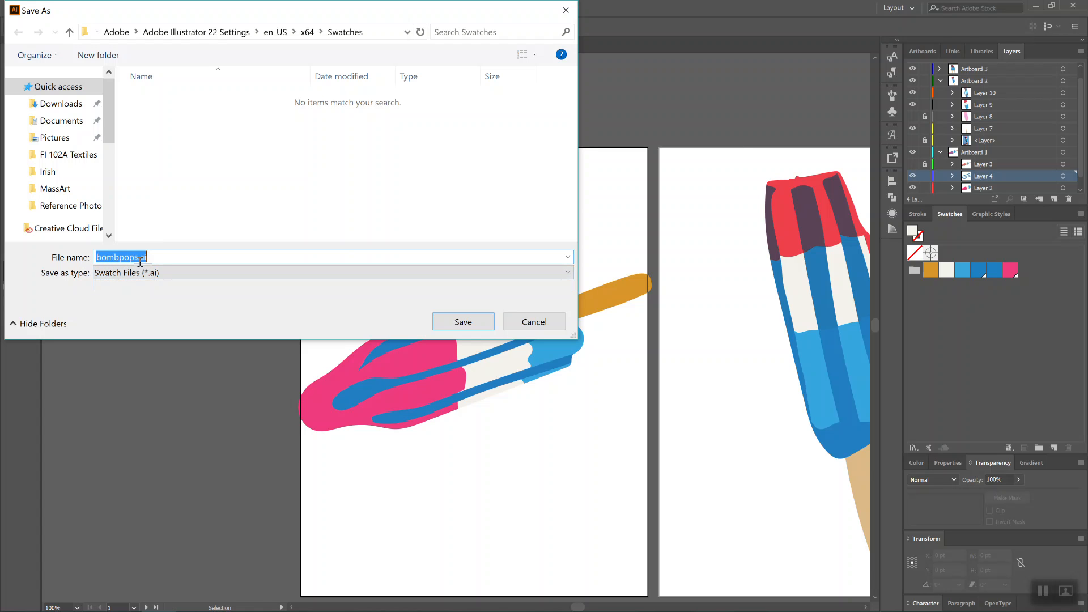
click(140, 258)
drag(139, 258, 35, 244)
text(B)
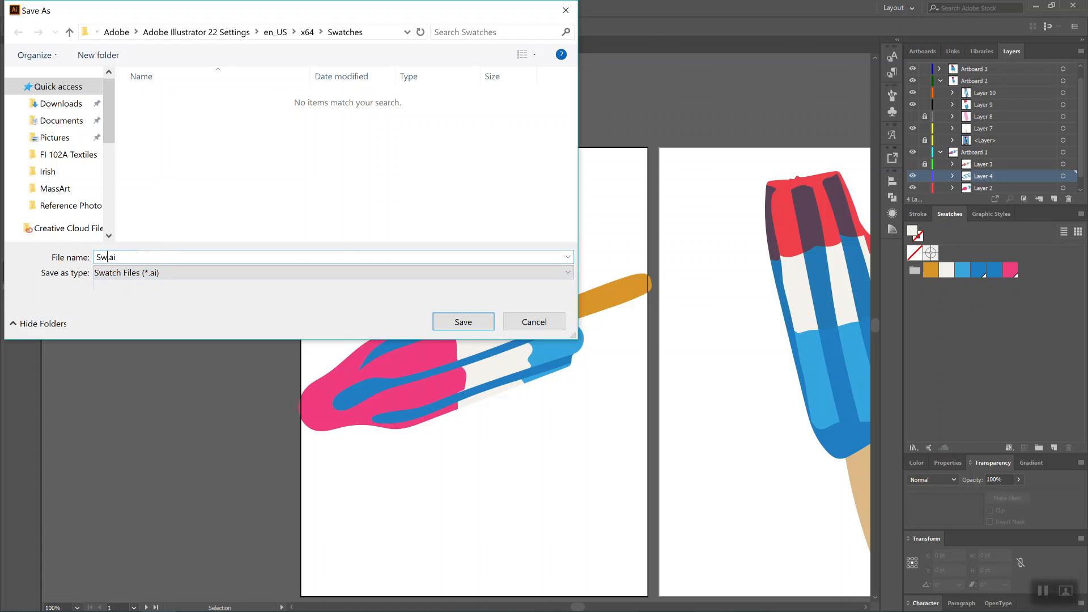
text(omb Pop Swatch Library)
click(459, 323)
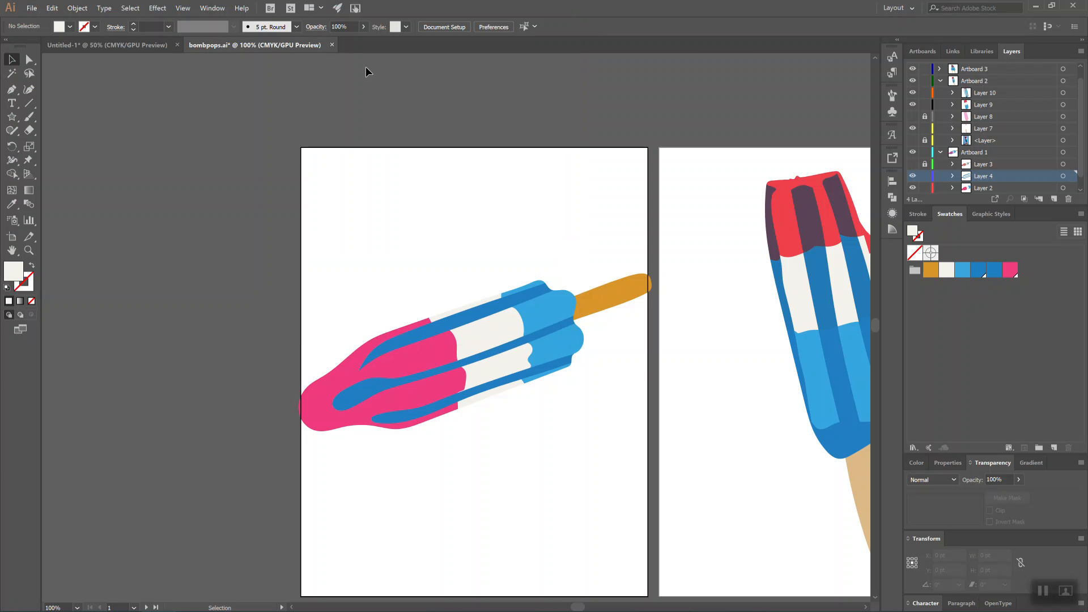
Switch to the Untitled-1 document and load the user-defined Bomb Pop Swatch Library.
click(159, 47)
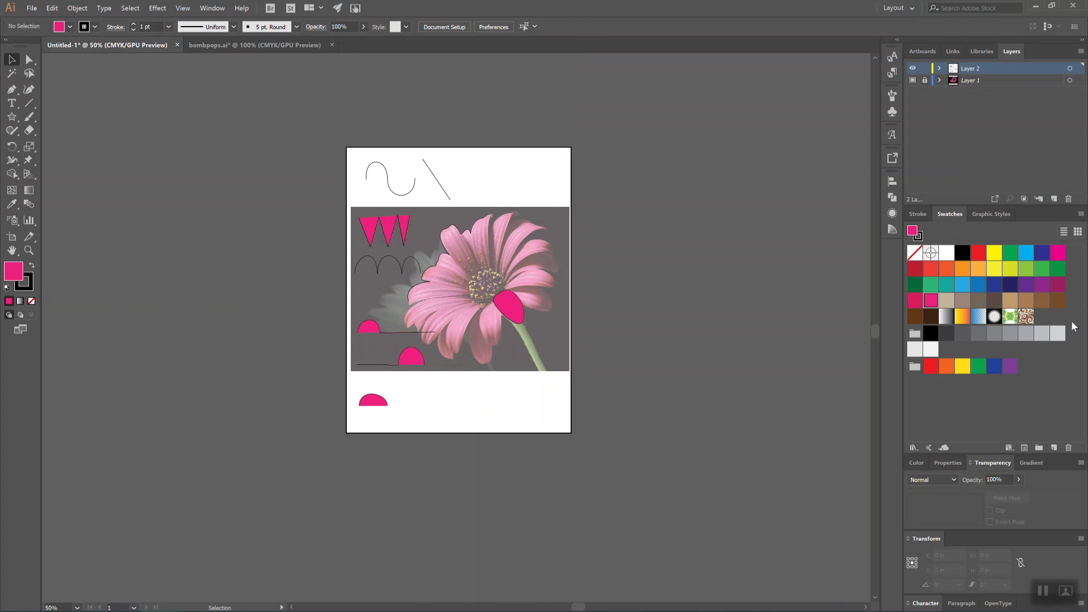
click(915, 448)
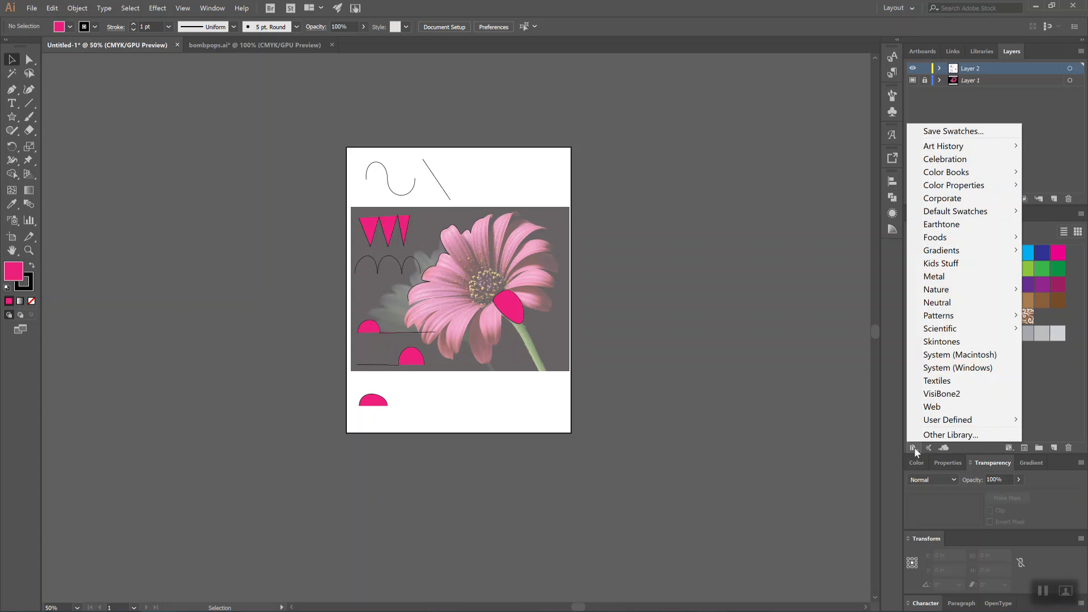
mouse_move(946, 424)
click(1040, 404)
click(914, 447)
mouse_move(944, 421)
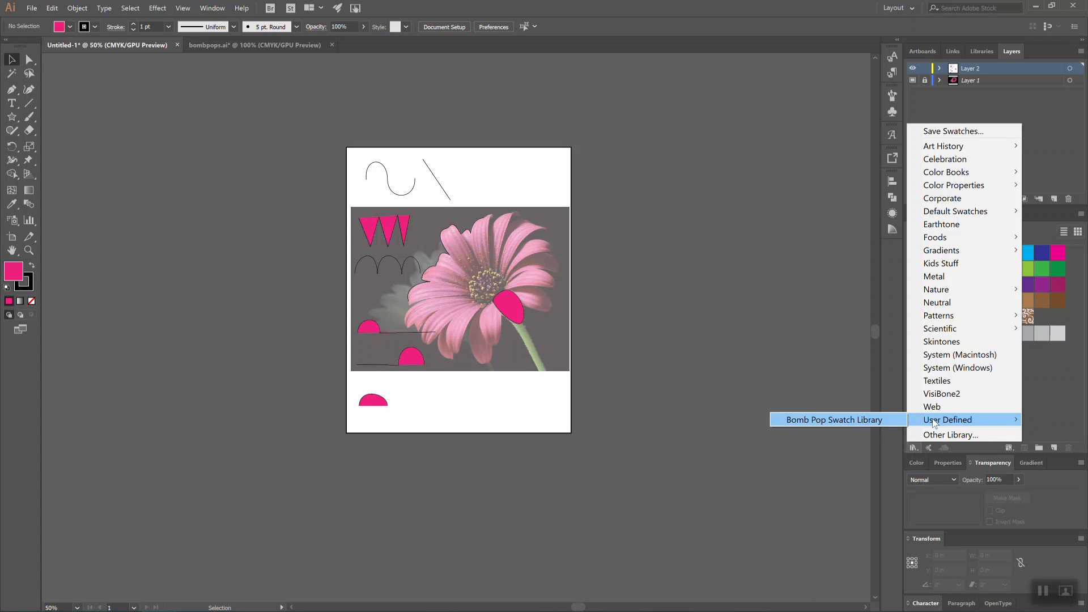
click(875, 418)
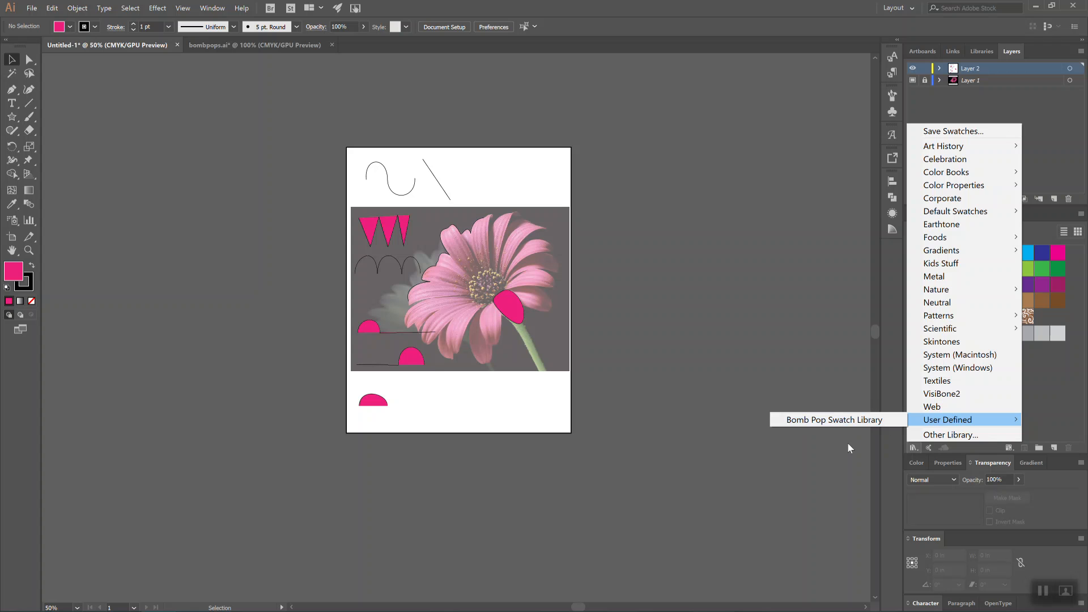
click(1032, 399)
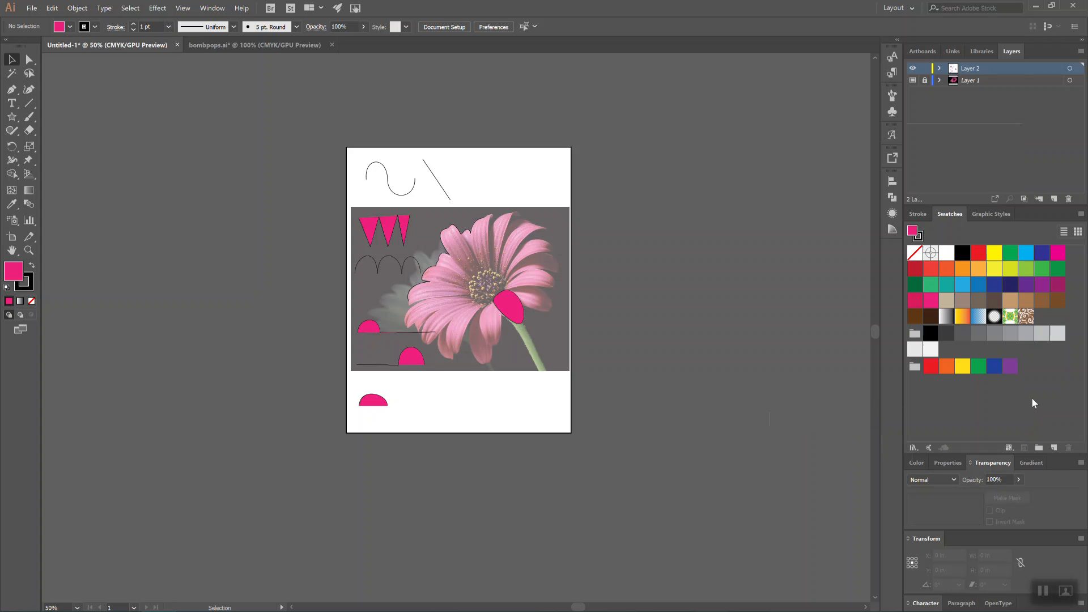
click(913, 448)
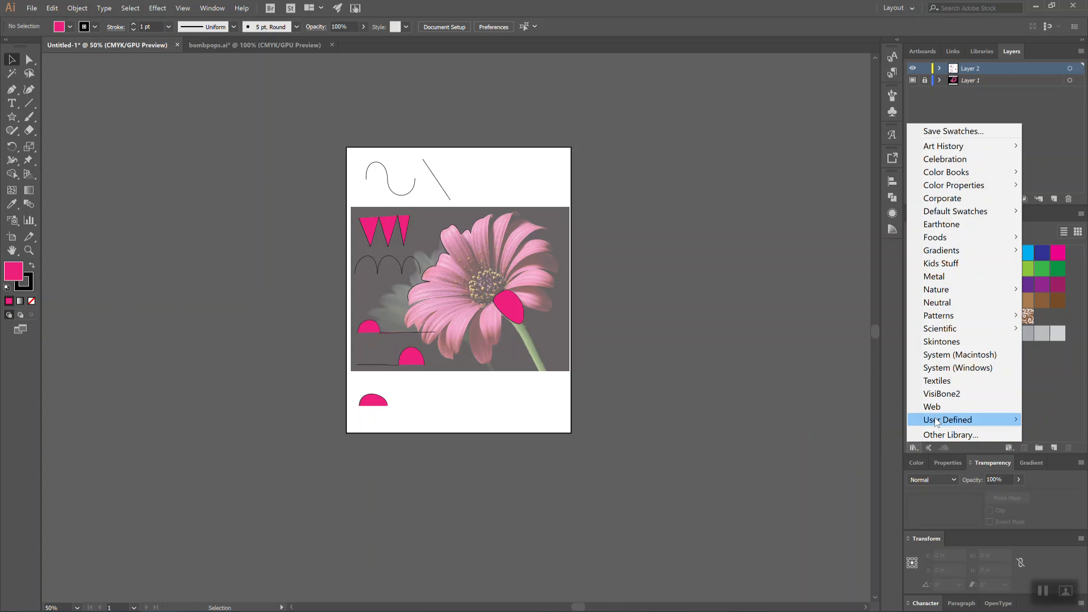
mouse_move(938, 419)
click(839, 420)
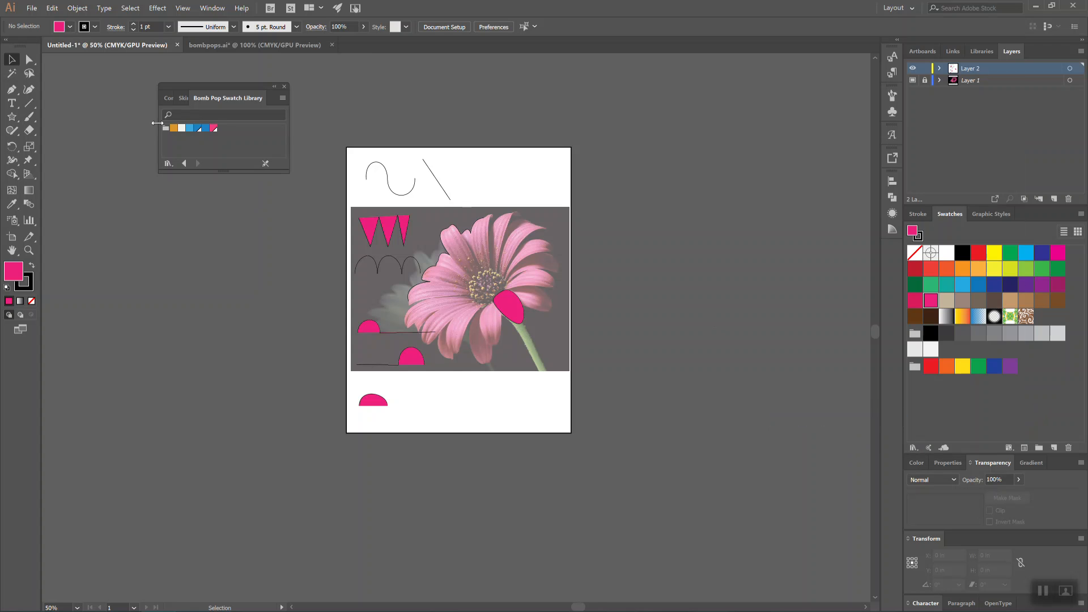
Return to bombpops.ai, start saving its swatches as a library, and choose the designer's own folder inside Documents as the location.
click(232, 42)
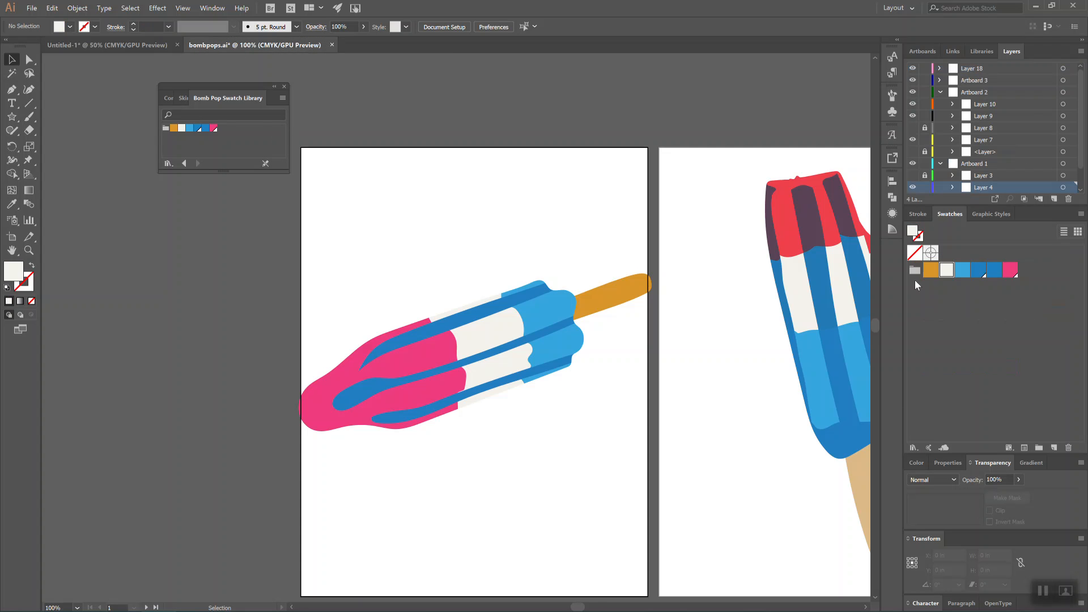
click(913, 447)
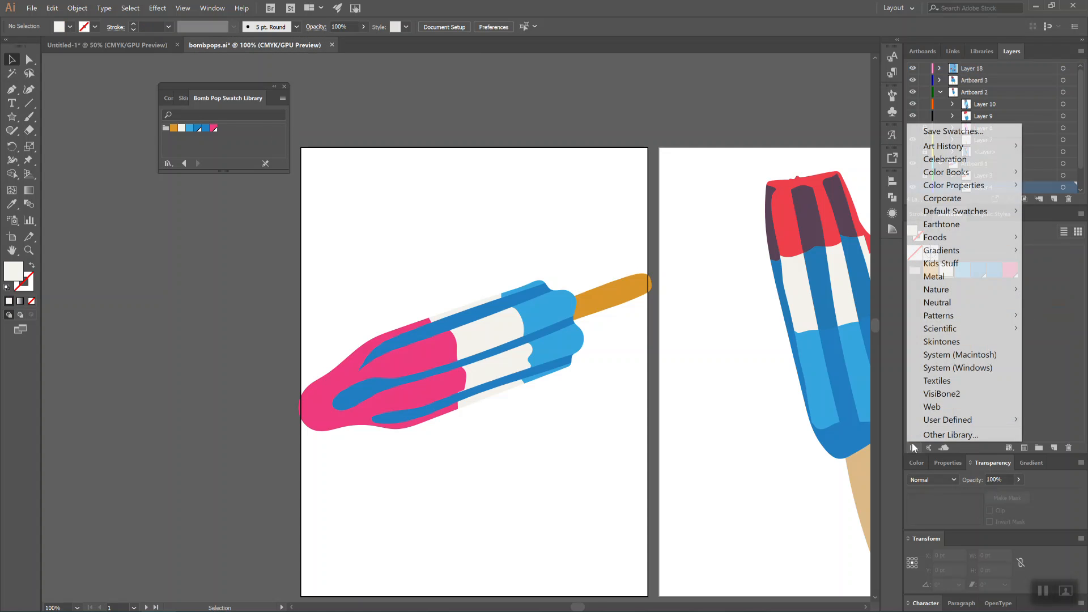
click(914, 131)
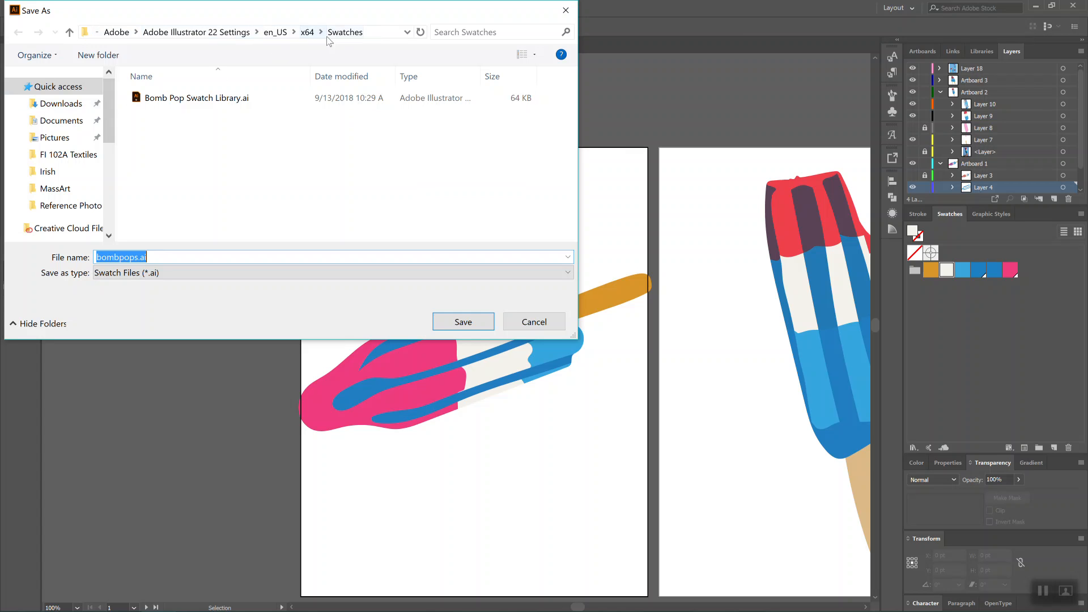
click(72, 122)
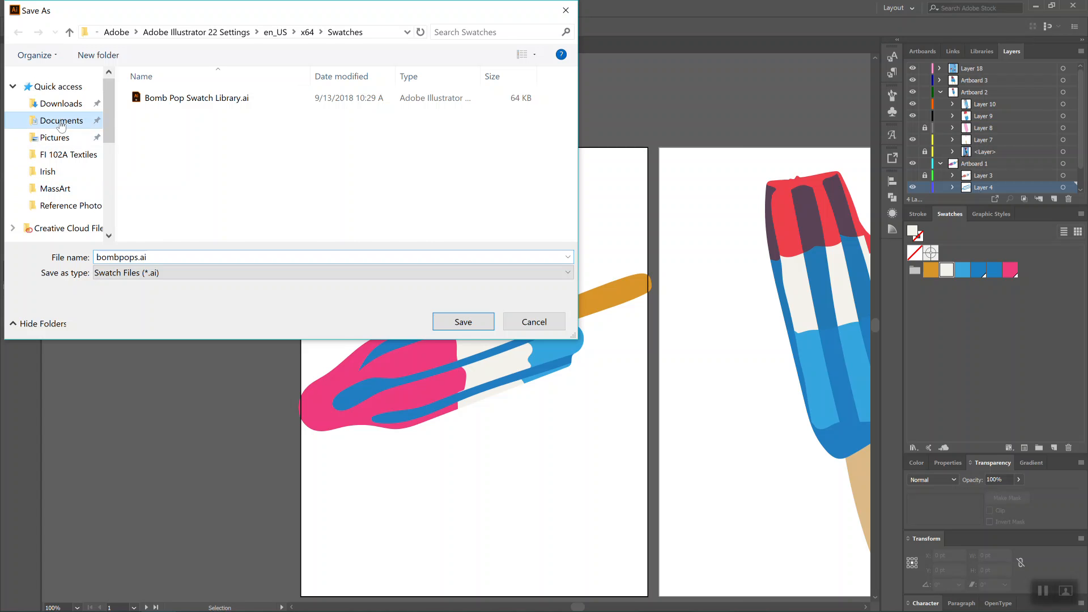
scroll(168, 122, down, 3)
click(170, 102)
double_click(170, 103)
Add "Swatch Library" before bombpops in the file name and save the swatch library.
double_click(138, 256)
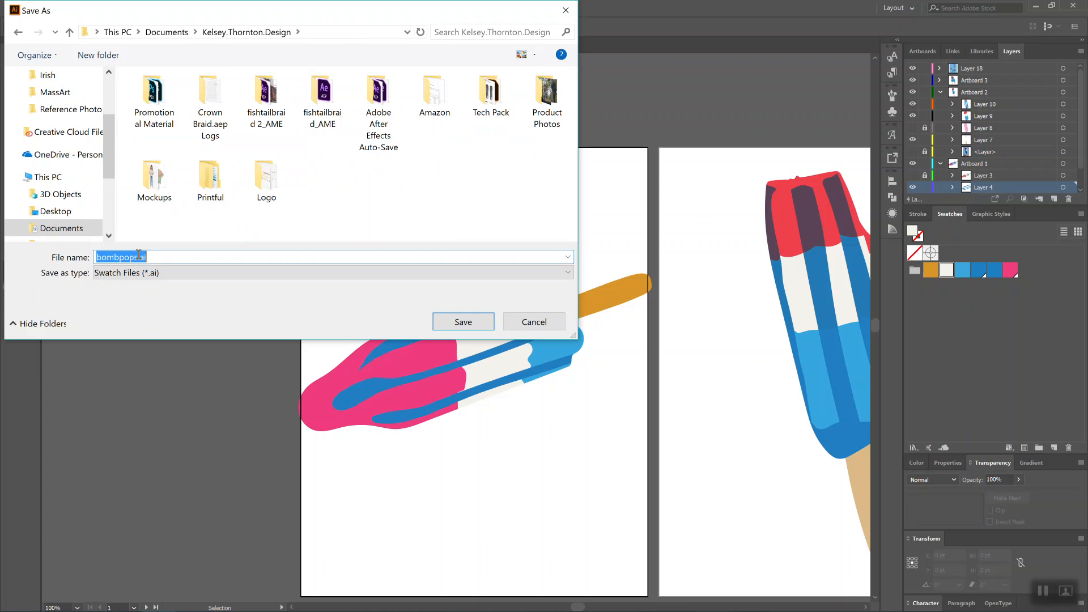
click(95, 258)
text(Swatch L)
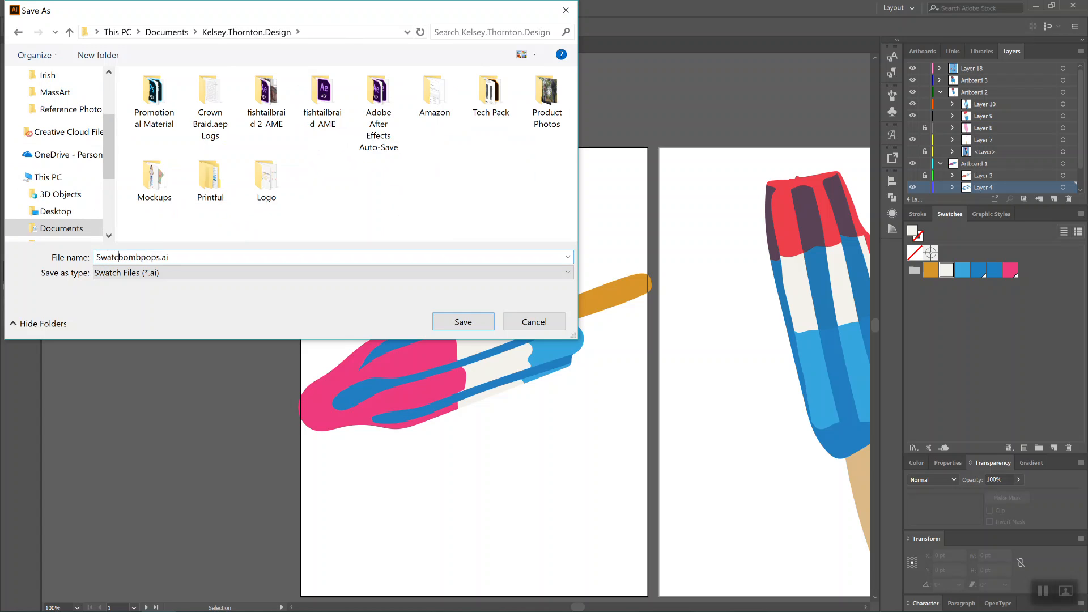
text(ibrary)
click(466, 325)
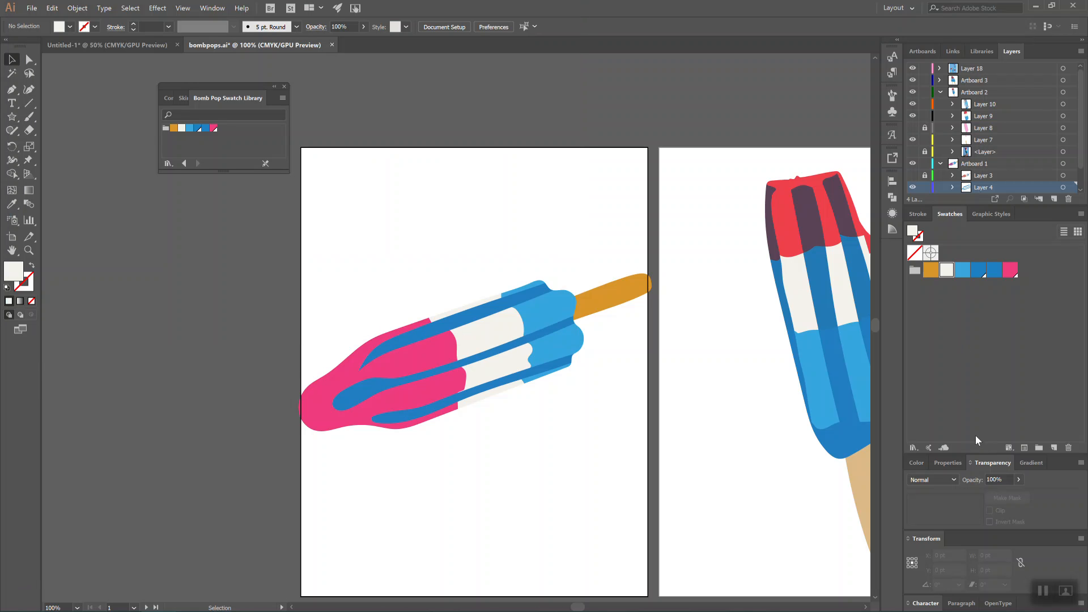
Go to the Untitled-1 document, start loading another swatch library, and browse to the designer's folder inside Documents.
click(131, 45)
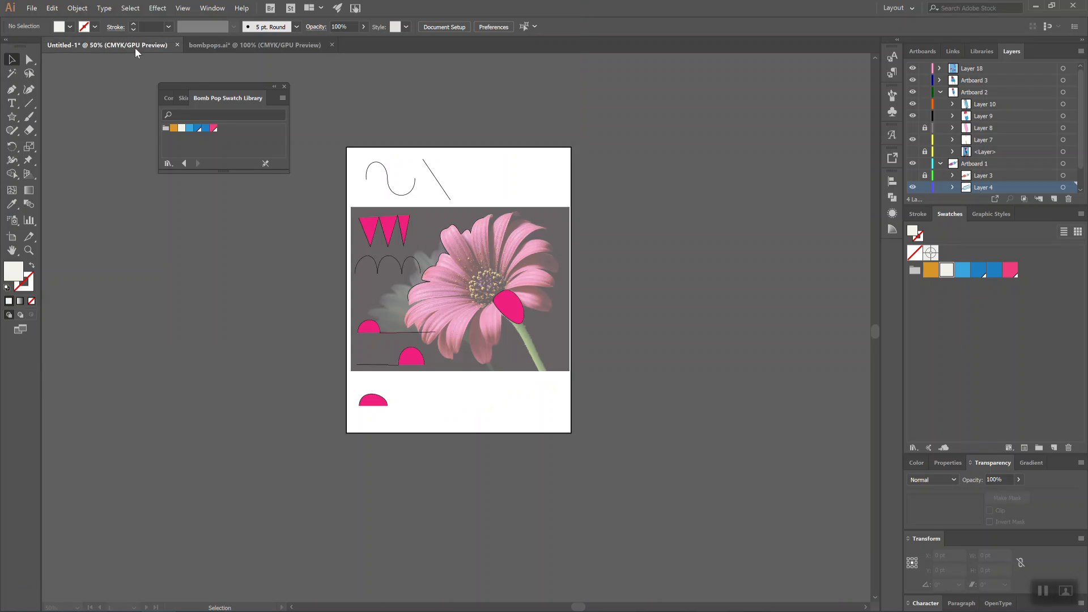
click(914, 448)
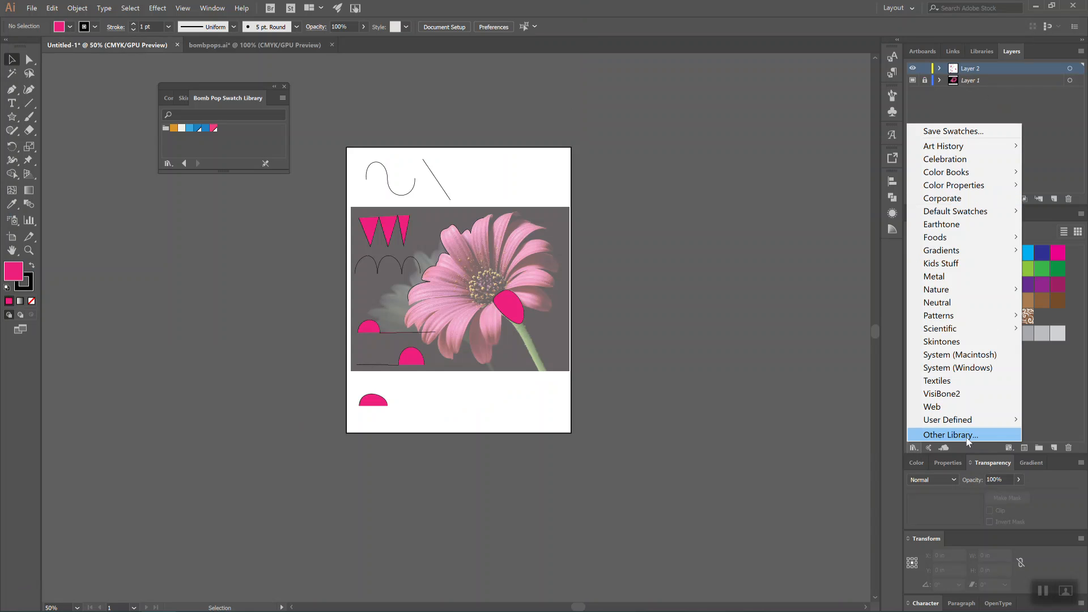
click(946, 435)
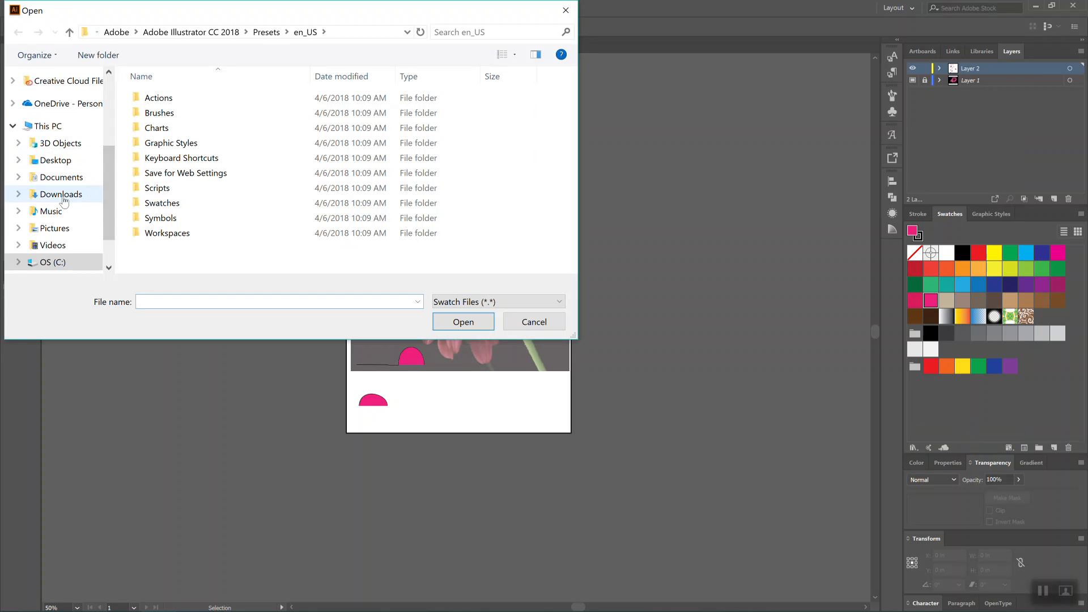
click(63, 180)
scroll(210, 194, down, 1)
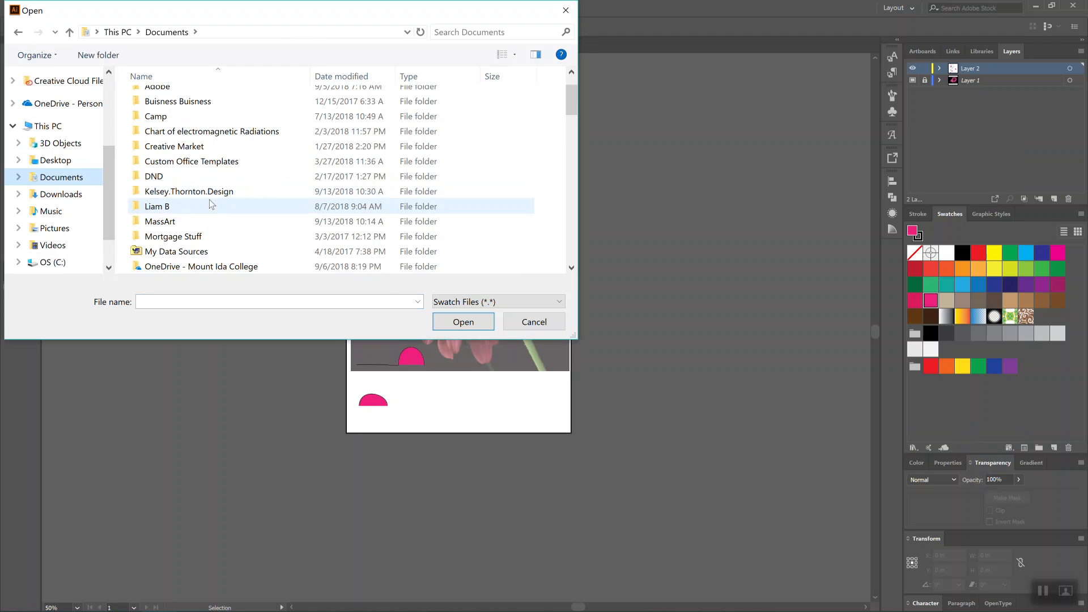
double_click(210, 195)
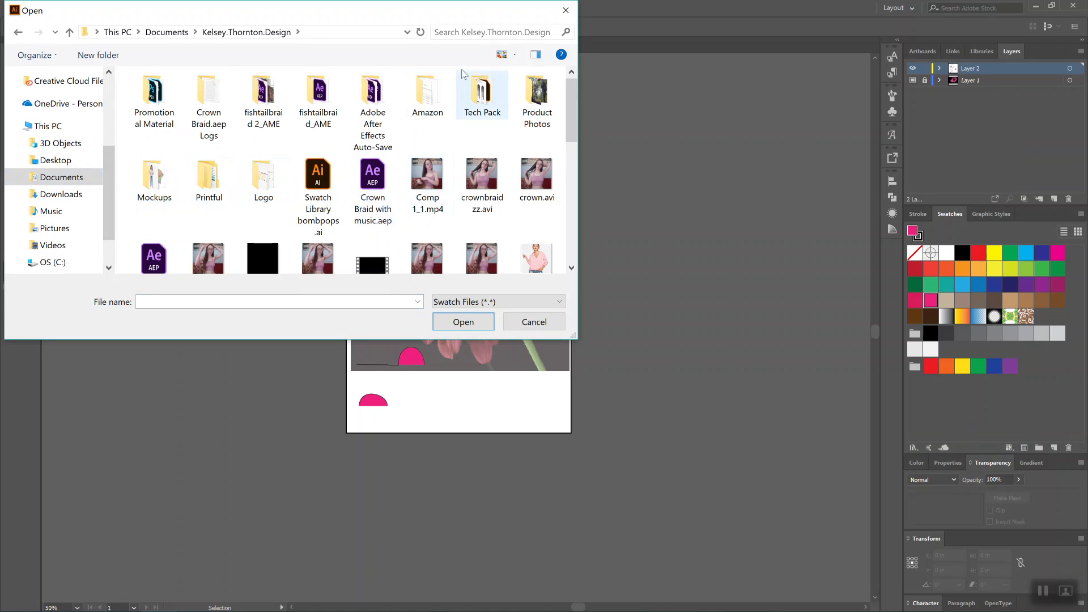
Search the folder for "swatch" and open Swatch Library bombpops.ai as a swatch library.
click(456, 30)
text(swatch)
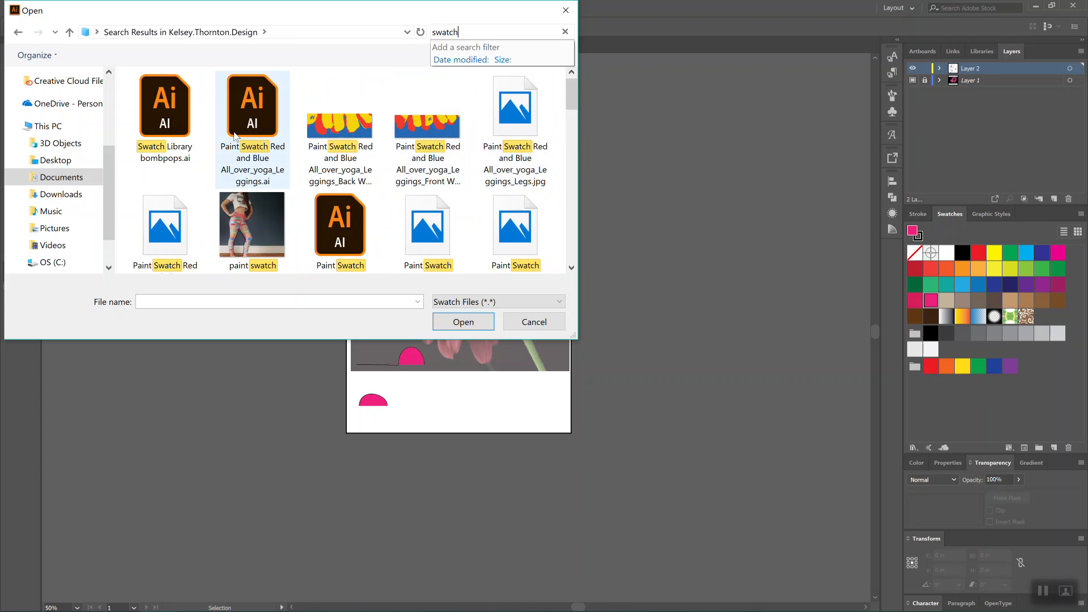
click(161, 115)
double_click(162, 115)
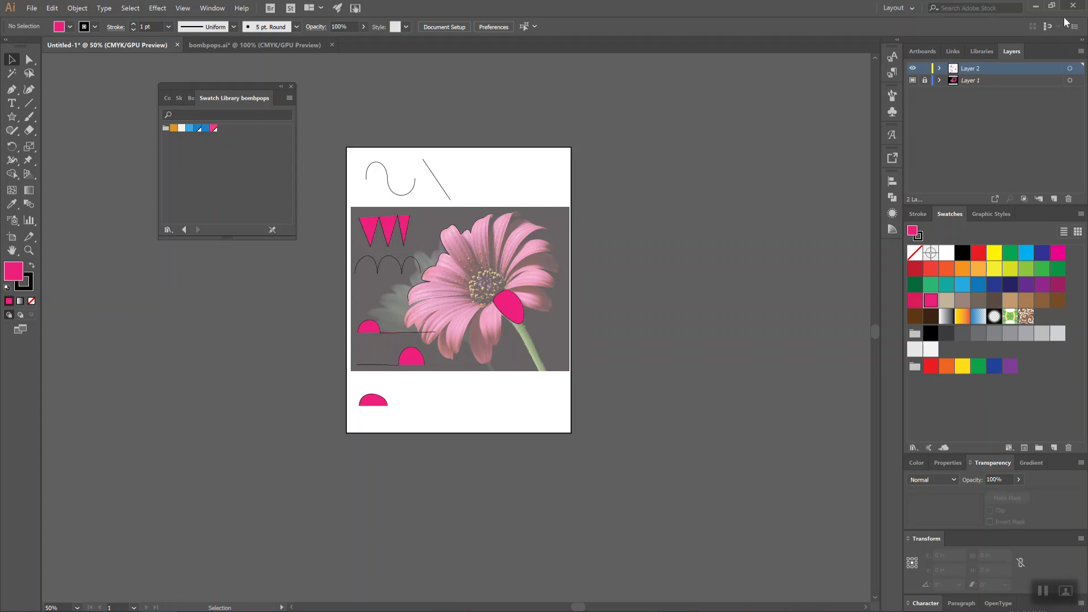
click(1037, 6)
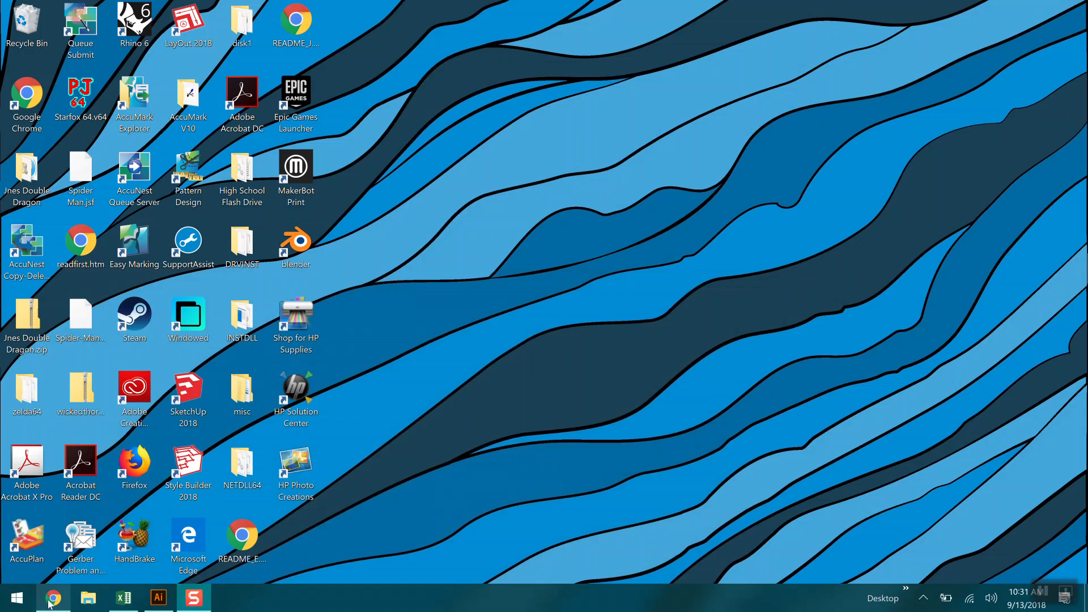
mouse_move(52, 605)
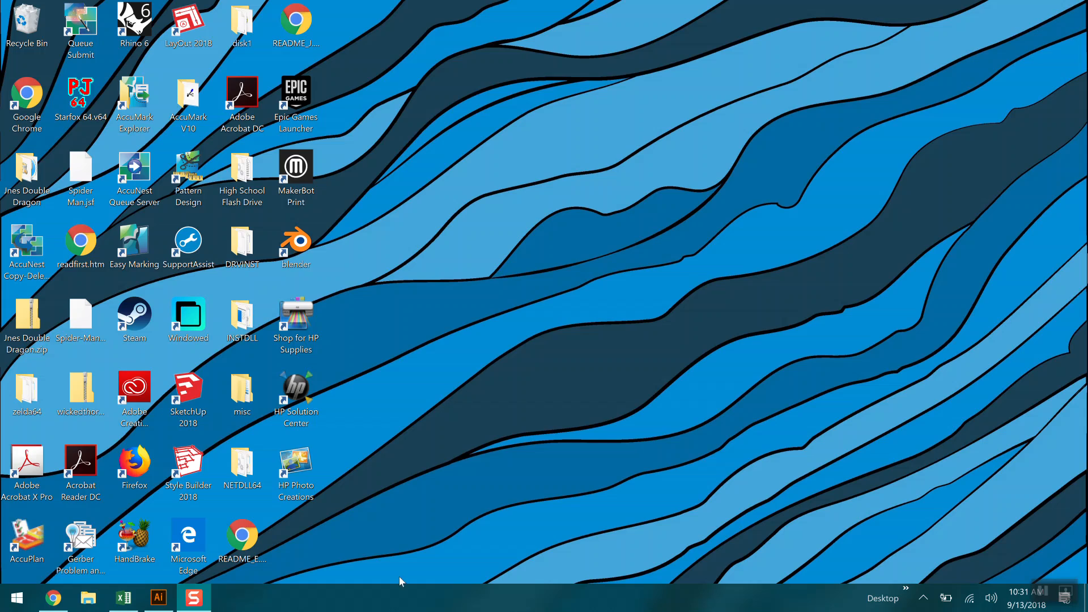
click(159, 598)
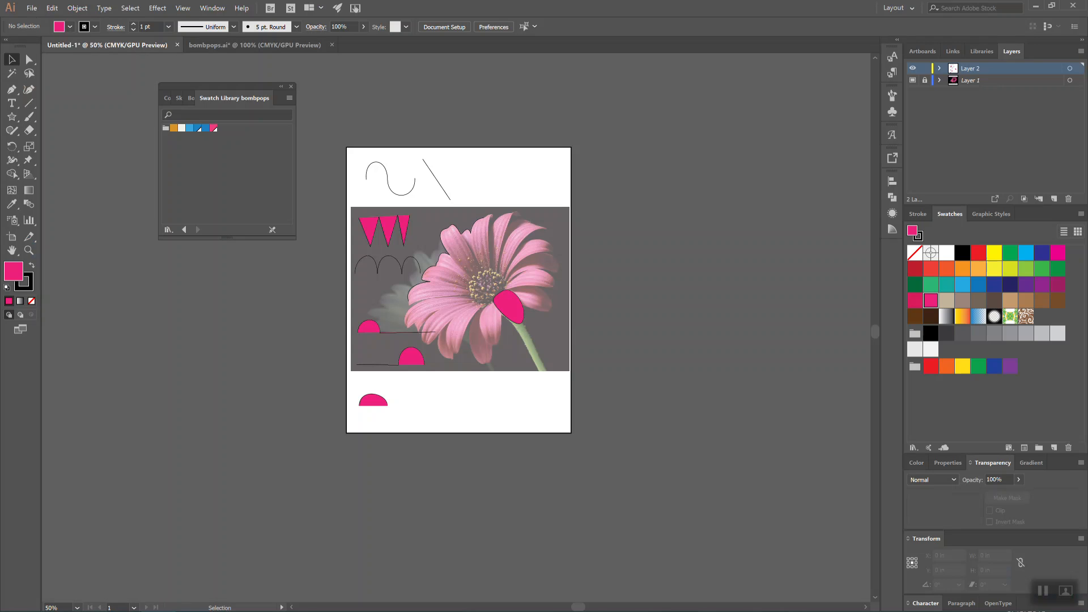